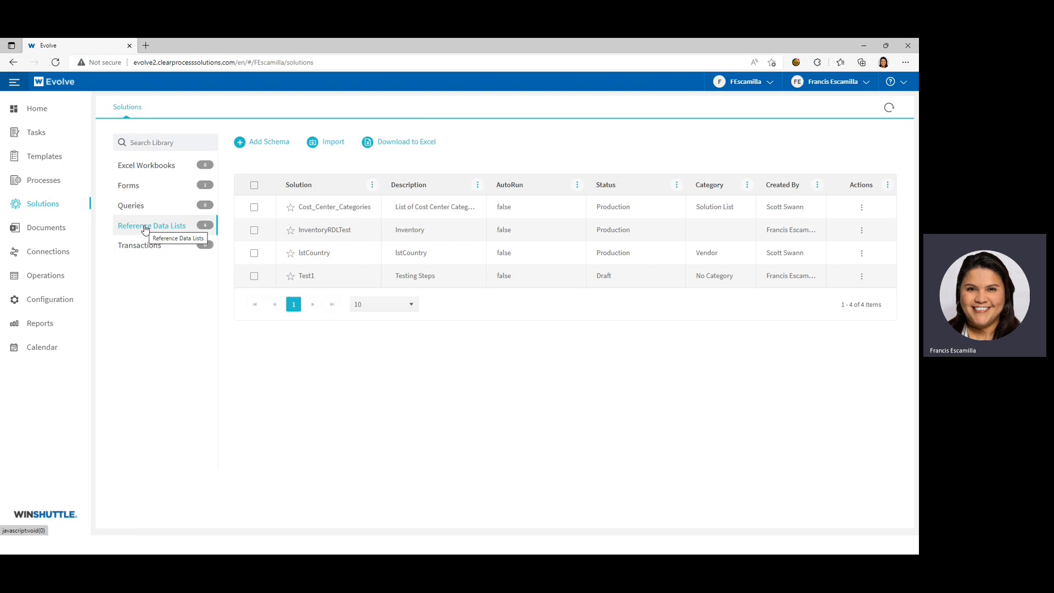
- Start a new schema named Vendors with category Vendor and description "RDL for Vendors Sample", and proceed to schema creation
click(269, 142)
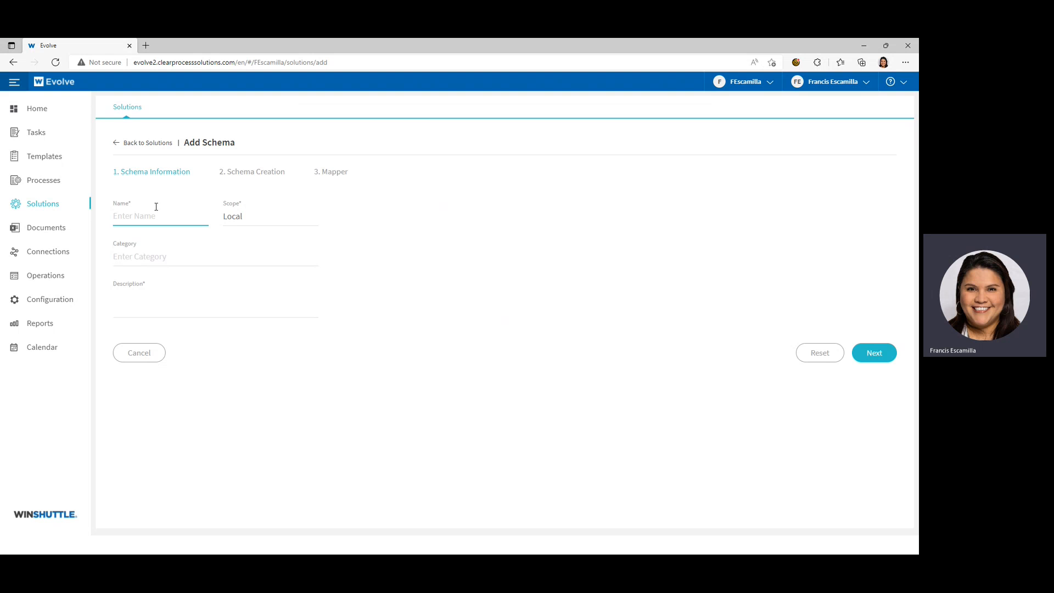
text(Vendors)
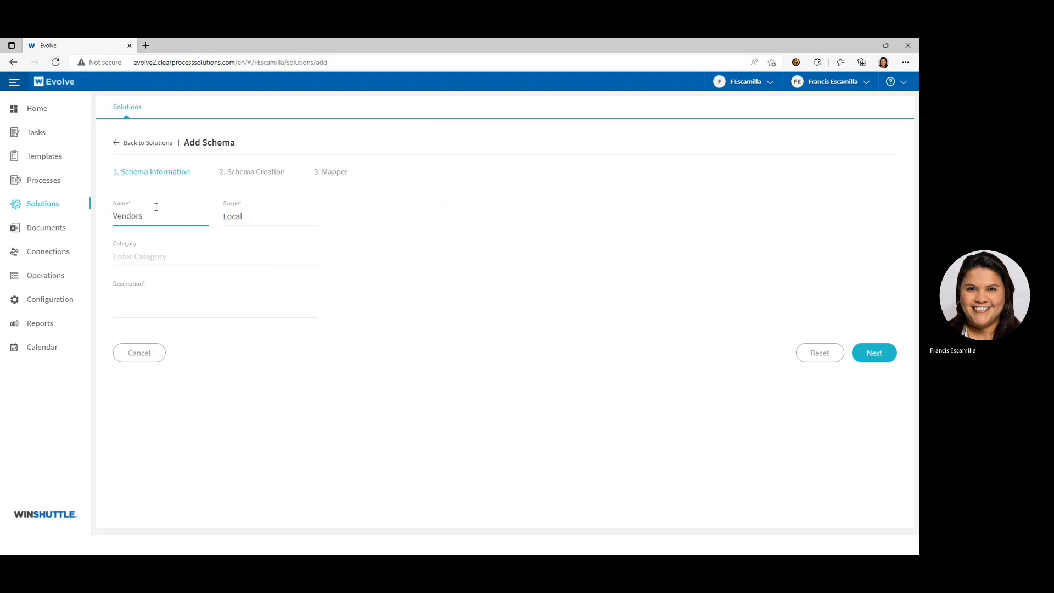
click(145, 264)
text(Vendors)
click(130, 306)
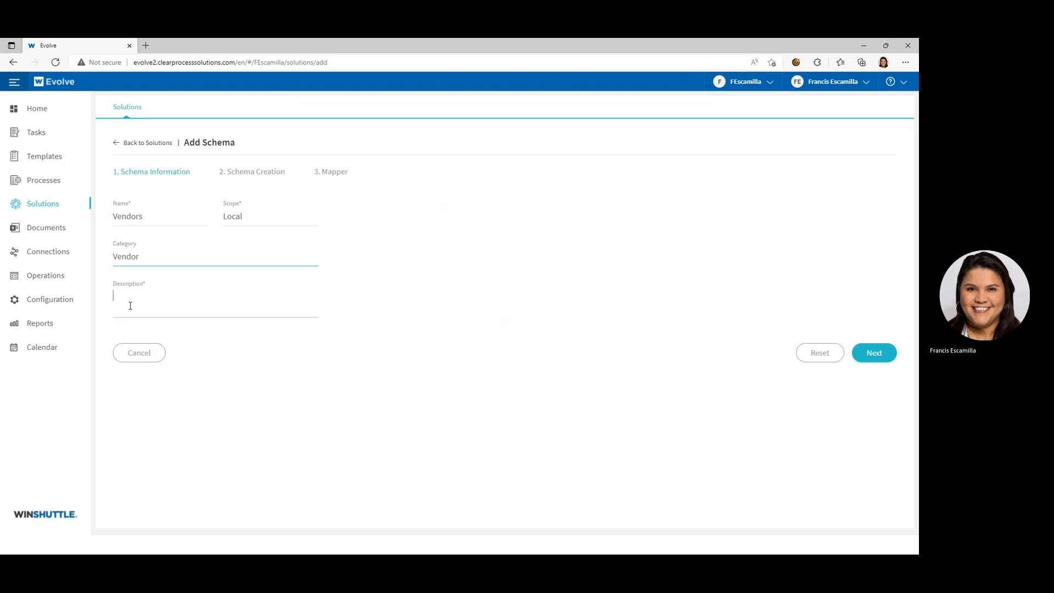
text(RDL for Vendors)
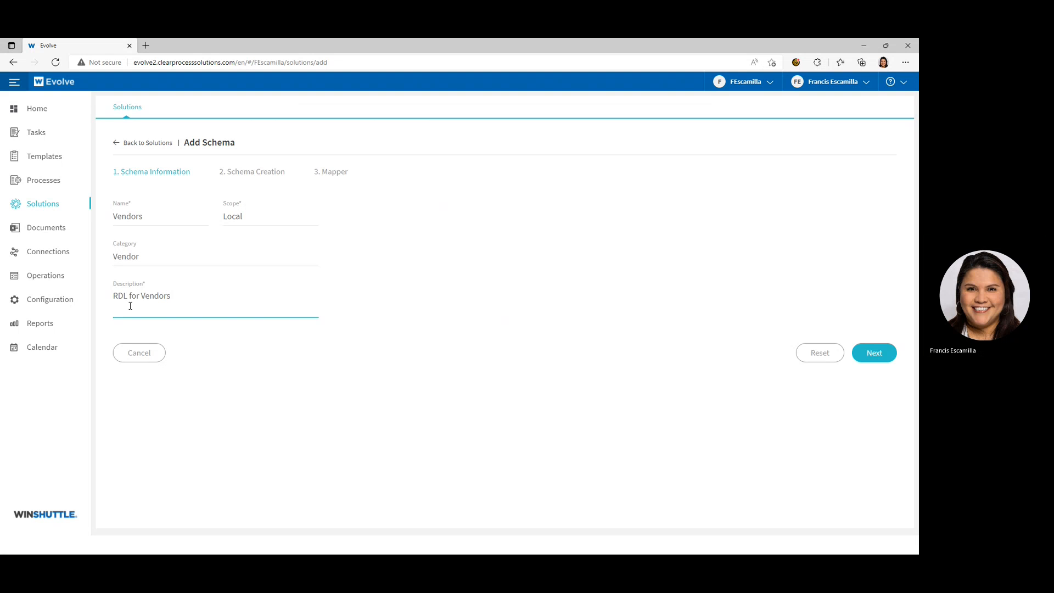
text( Sample)
click(883, 357)
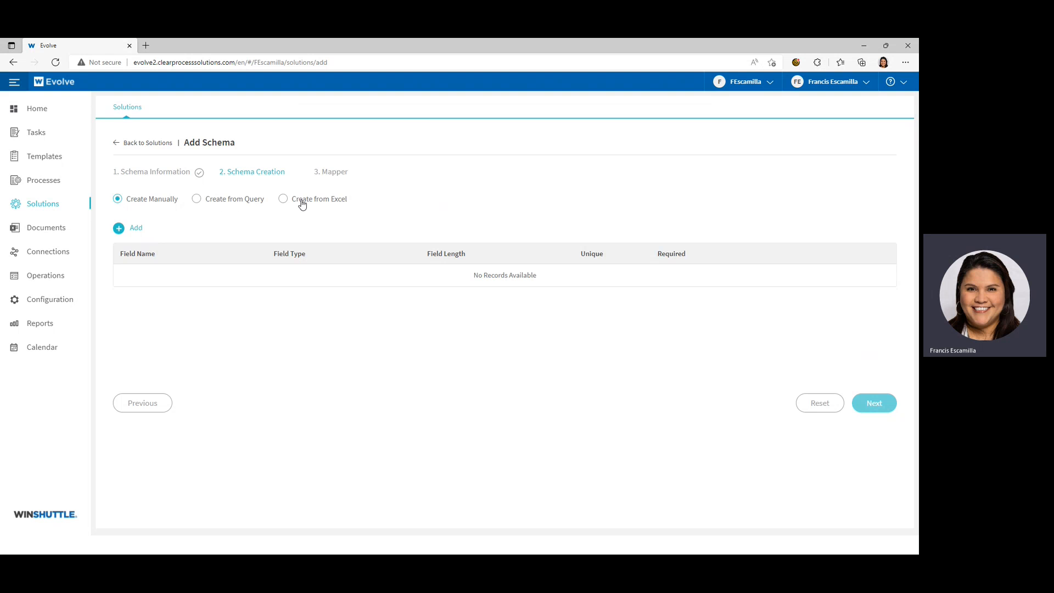
- Using manual creation, add a Vendor ID field of type int, marked as both unique and required
click(118, 203)
click(134, 232)
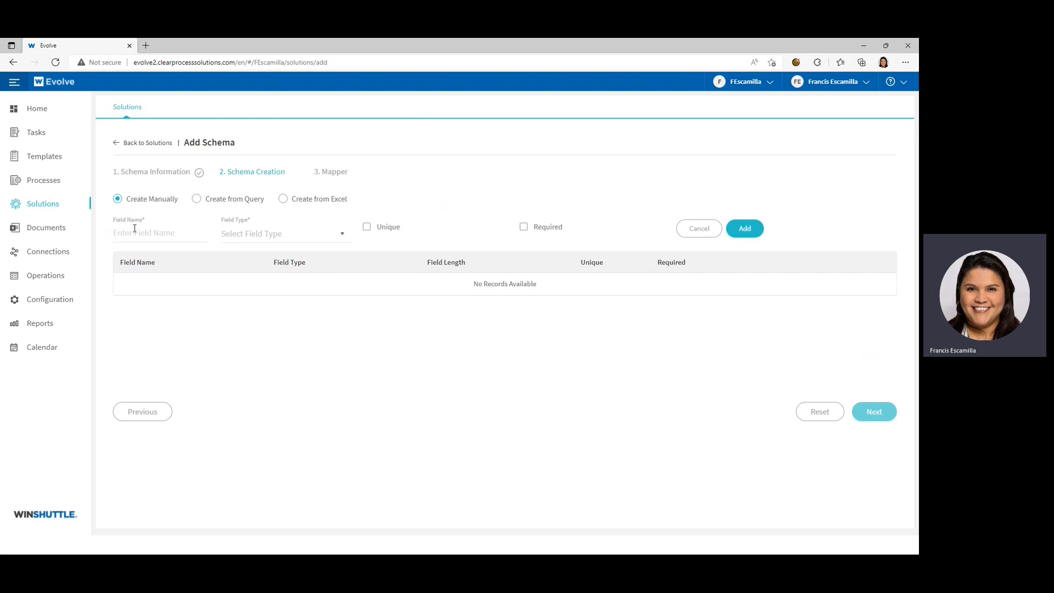
click(132, 231)
text(V)
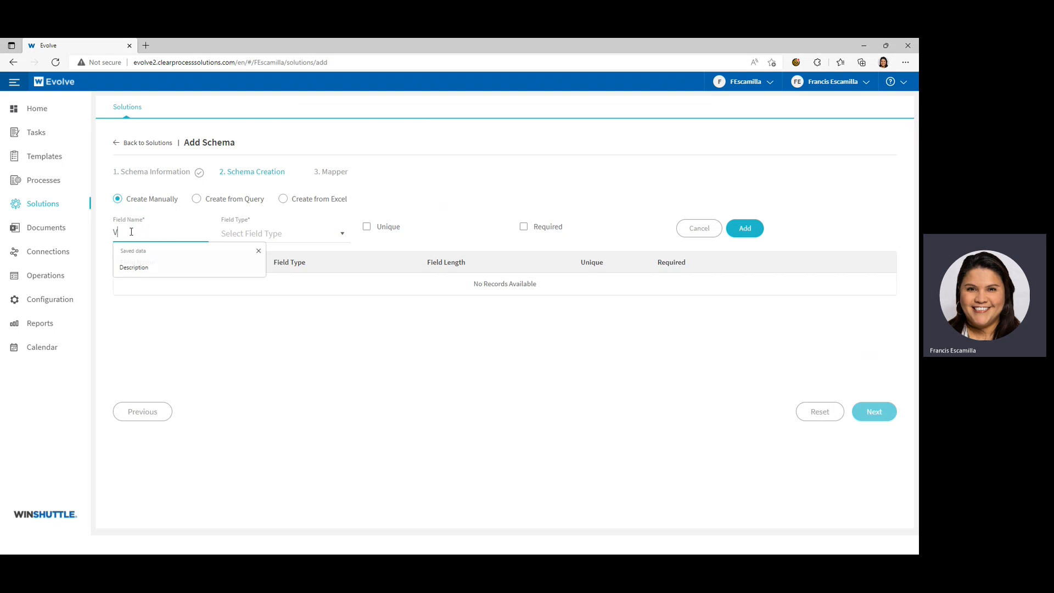
text(endor ID)
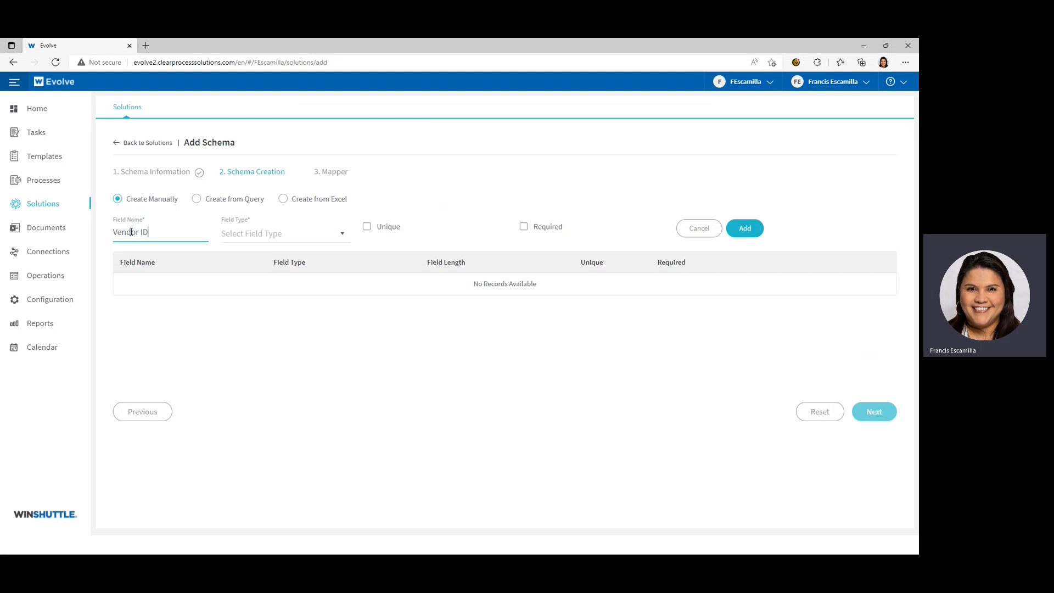
click(342, 236)
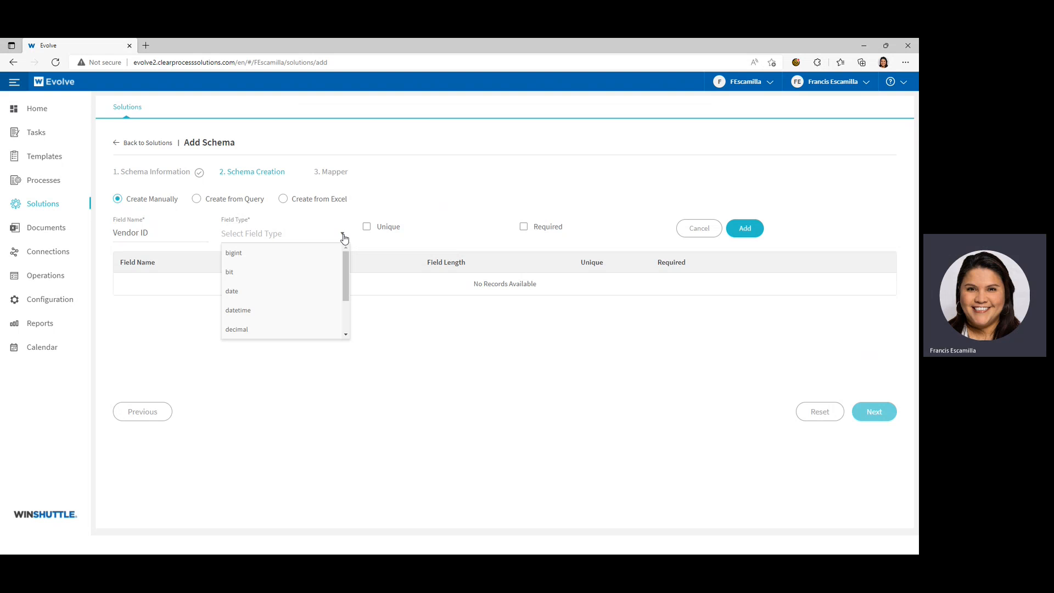
drag(346, 277, 346, 320)
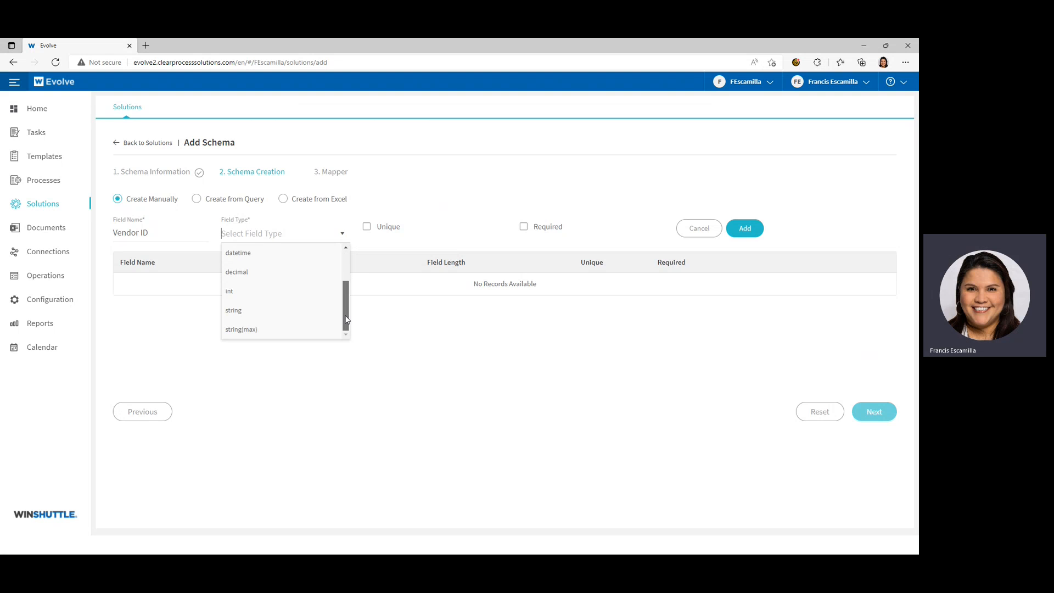
click(269, 294)
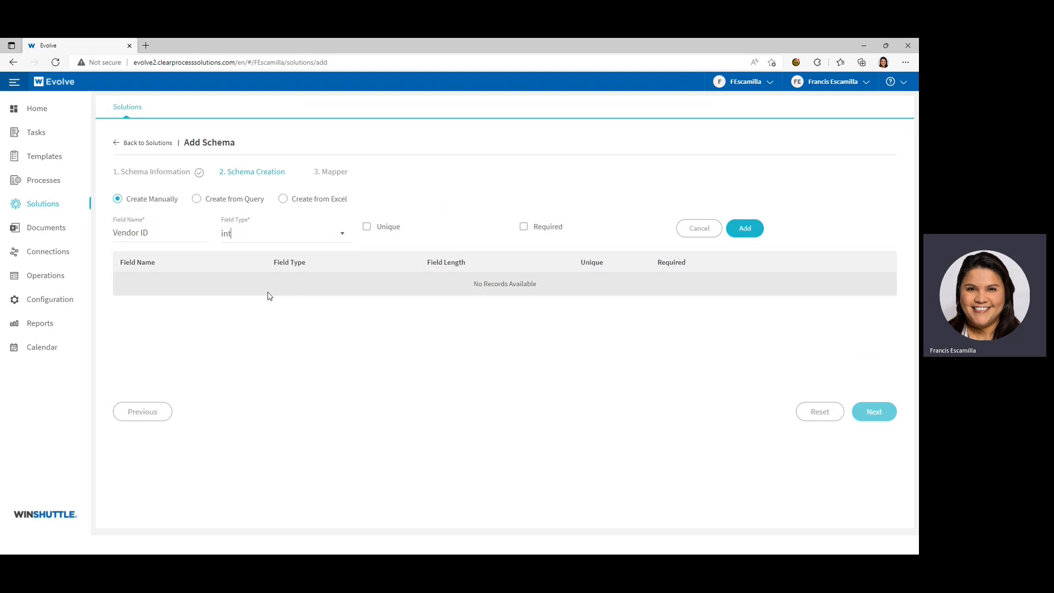
click(367, 228)
click(524, 228)
click(753, 234)
- Add a Vendor Name field of type string with a field length of 30, neither unique nor required
click(144, 234)
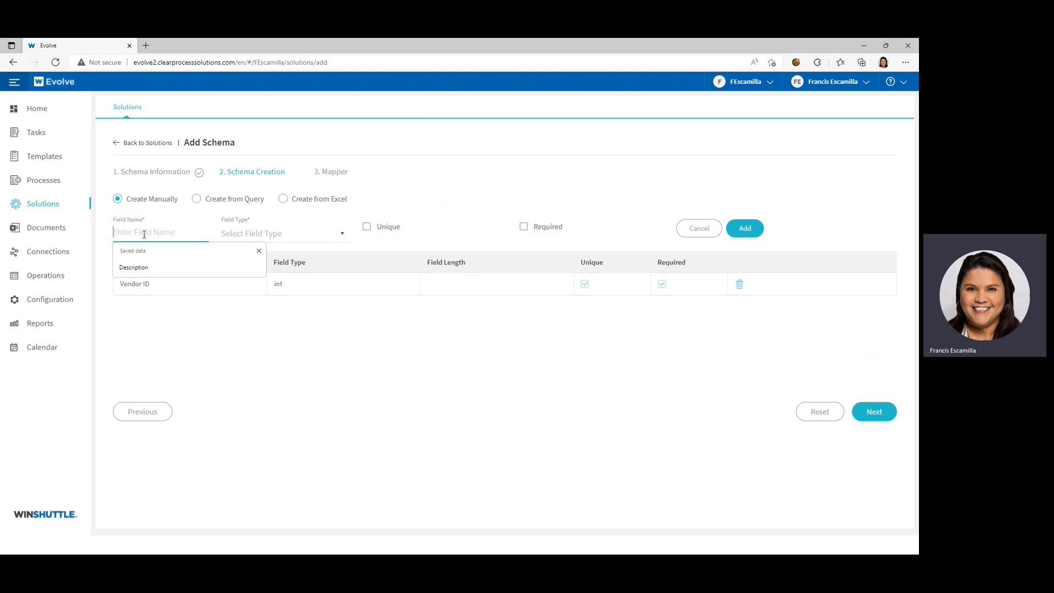
text(Vendor)
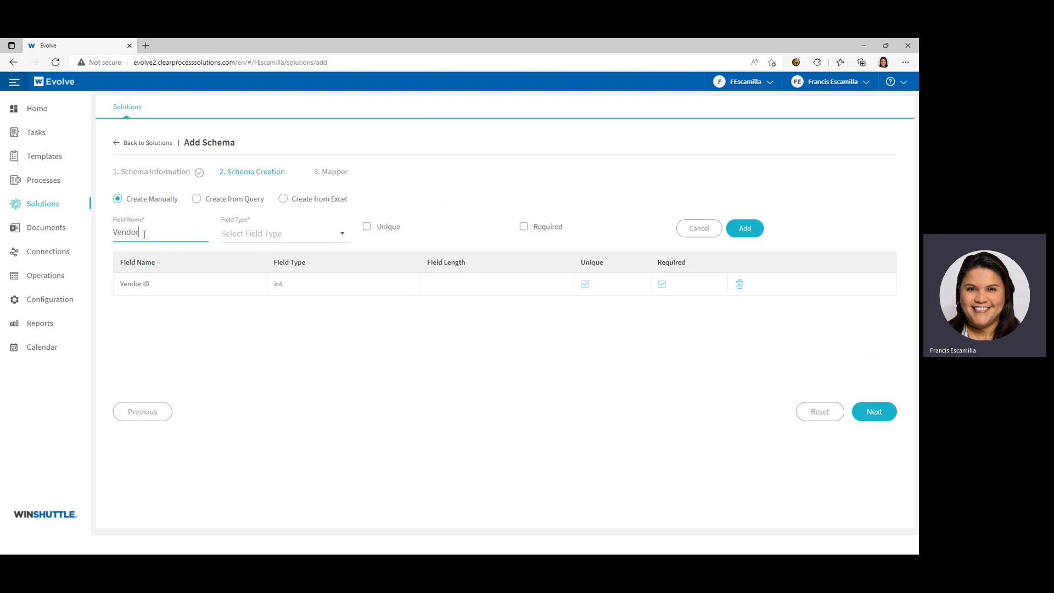
text( Name)
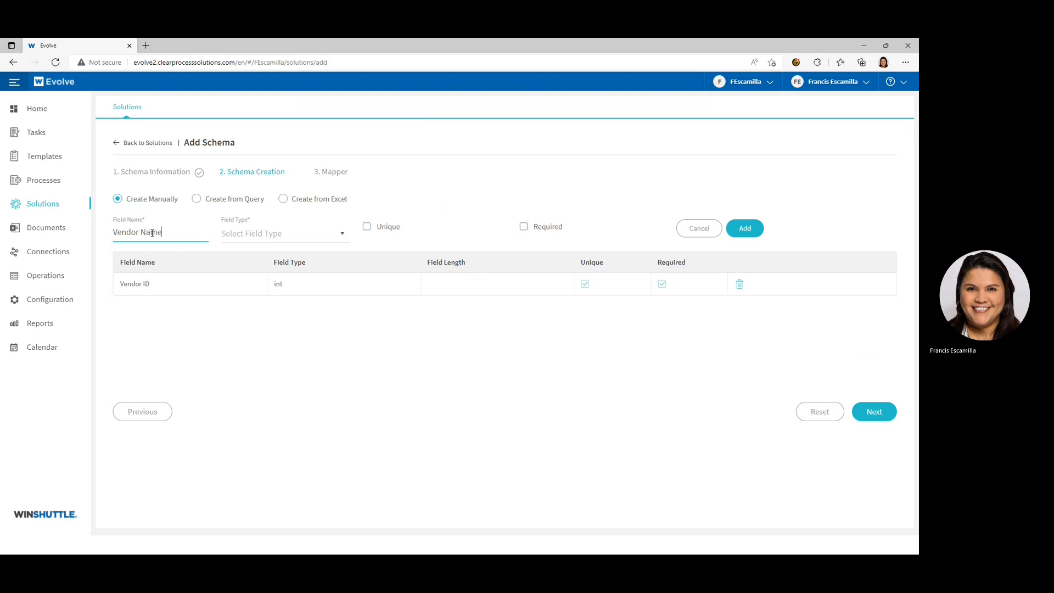
click(342, 235)
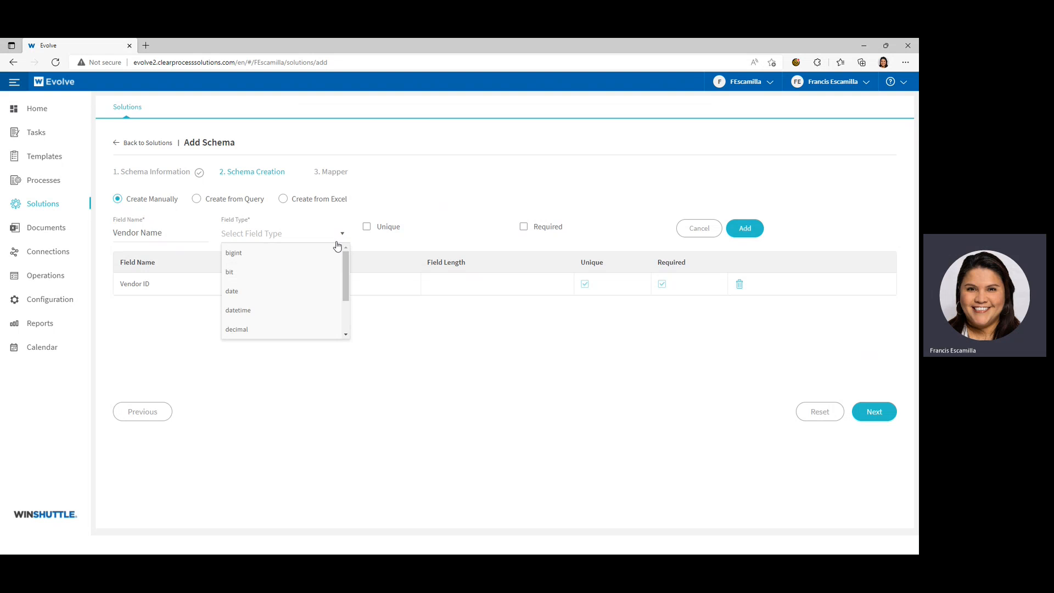
drag(344, 269, 344, 314)
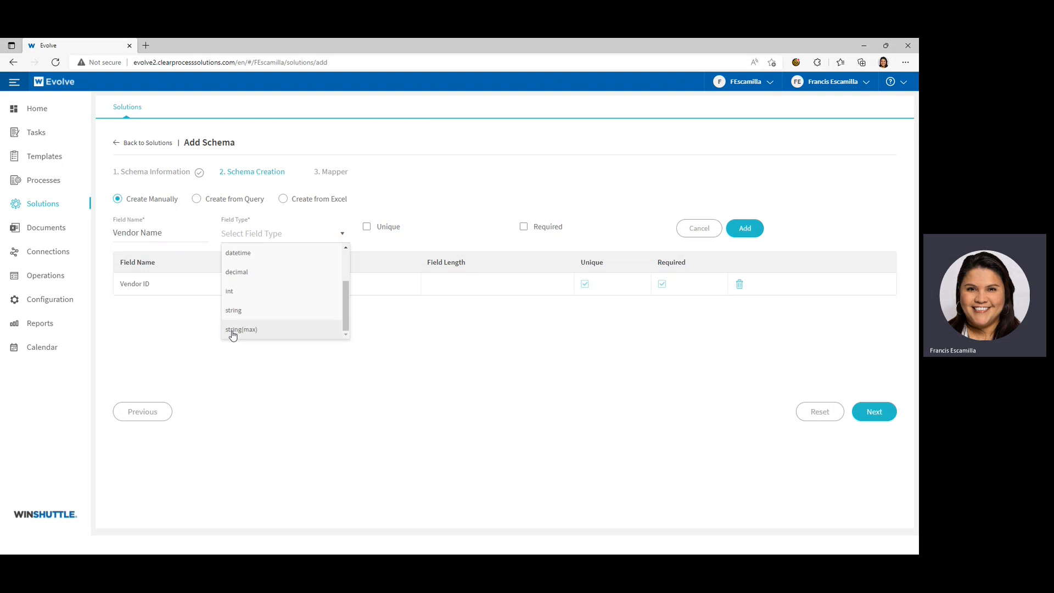
click(236, 314)
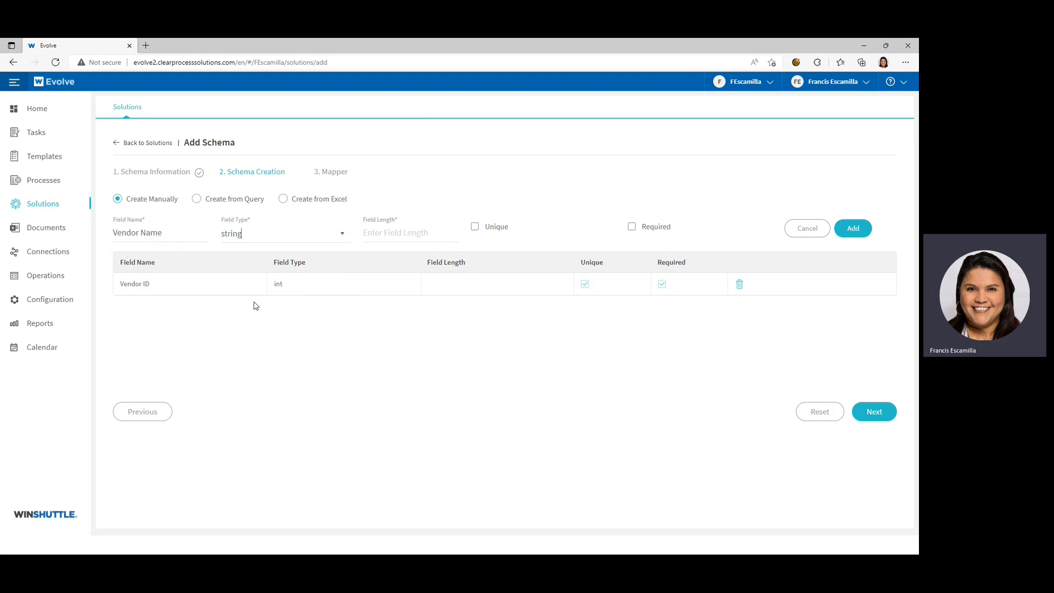
click(378, 235)
text(30)
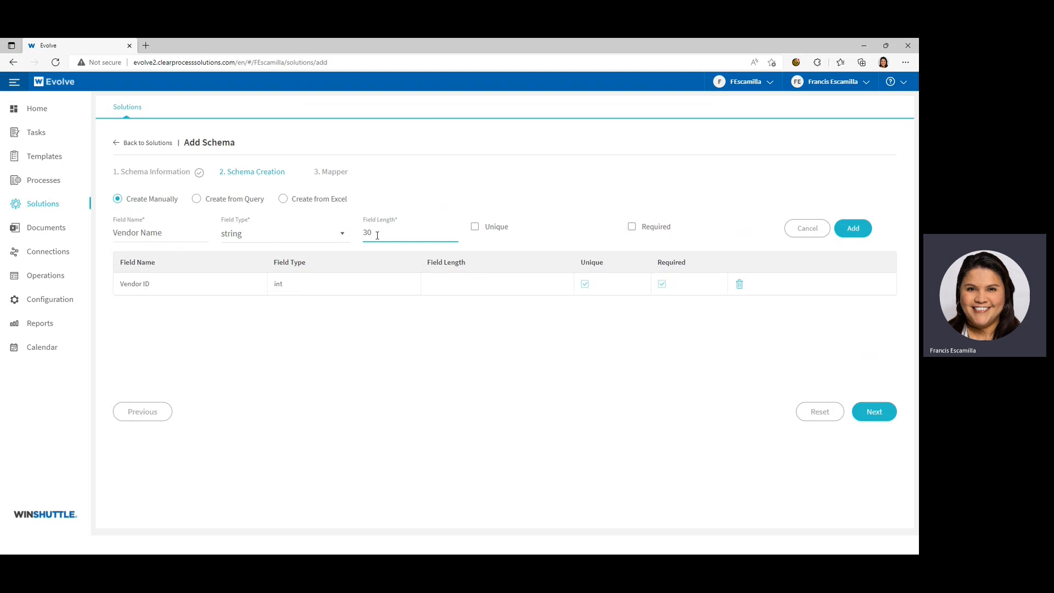
click(547, 215)
click(851, 227)
- Add a Description field of type string(max), then submit the schema with the default column mapping
click(134, 232)
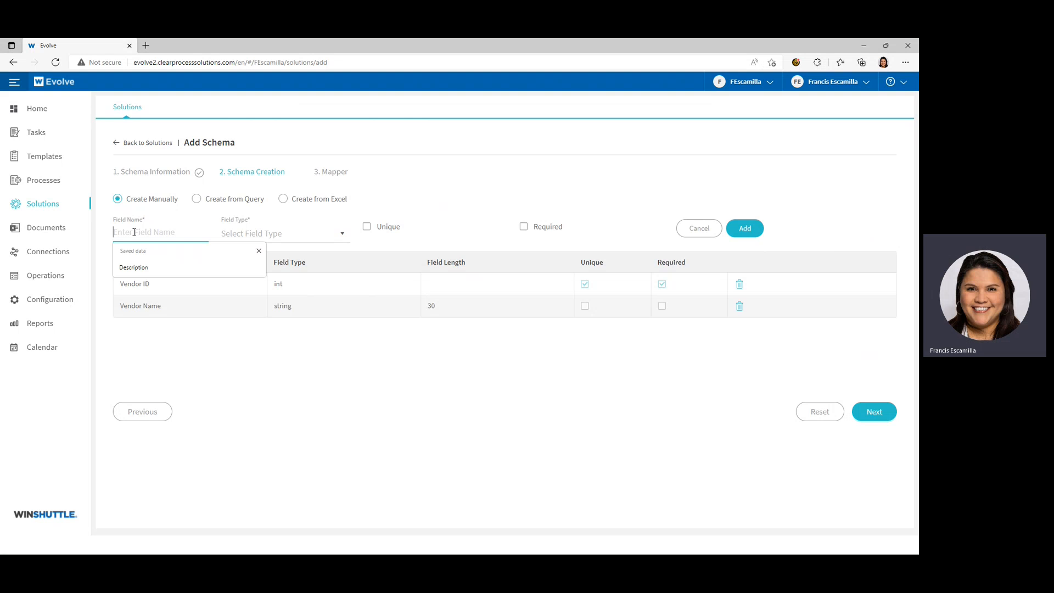
click(208, 268)
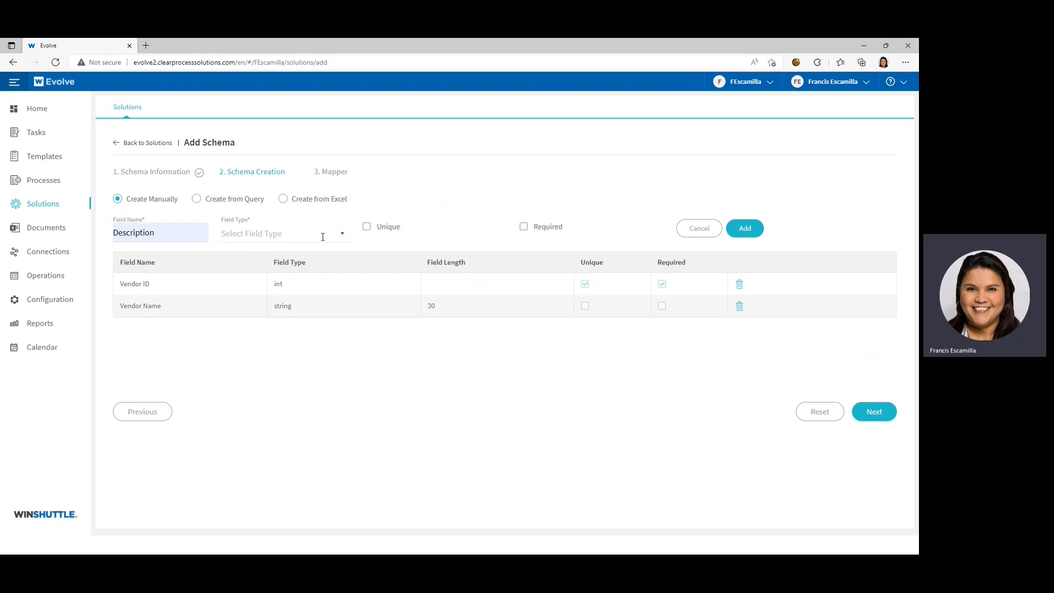
click(343, 235)
drag(345, 258, 345, 288)
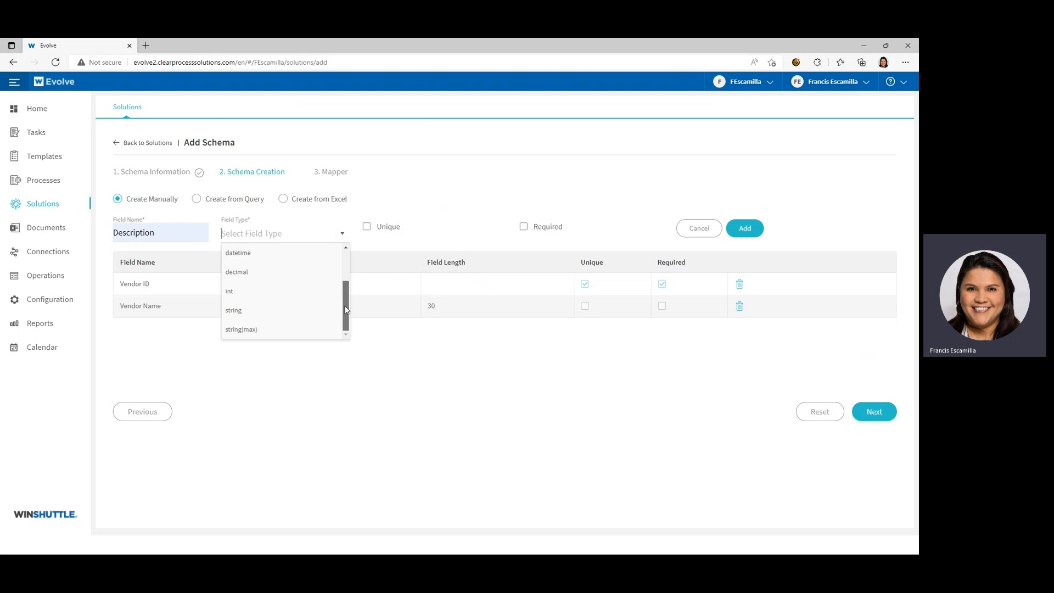
click(240, 330)
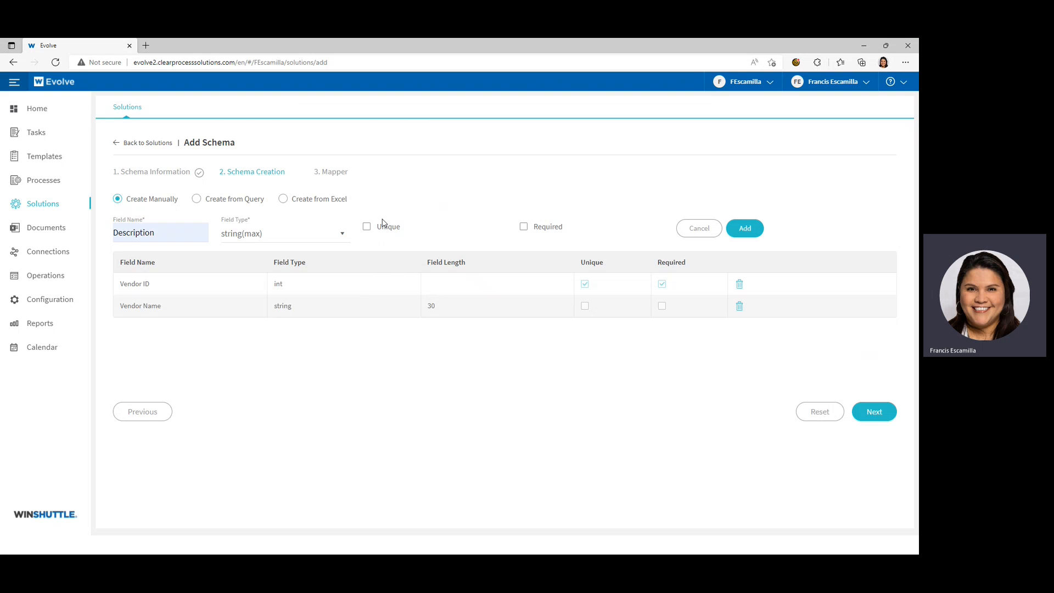
click(748, 231)
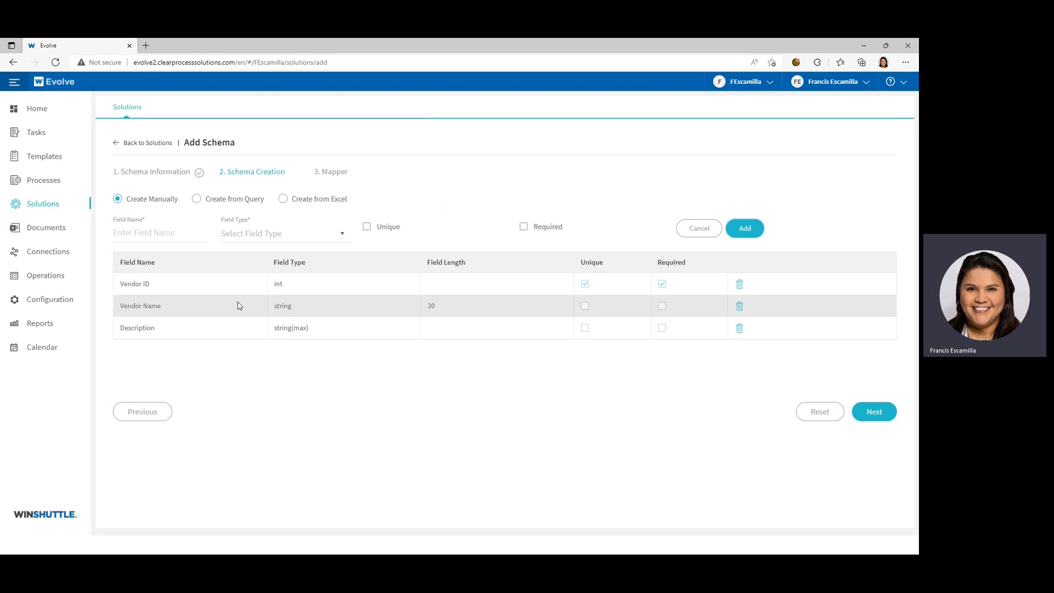
click(876, 418)
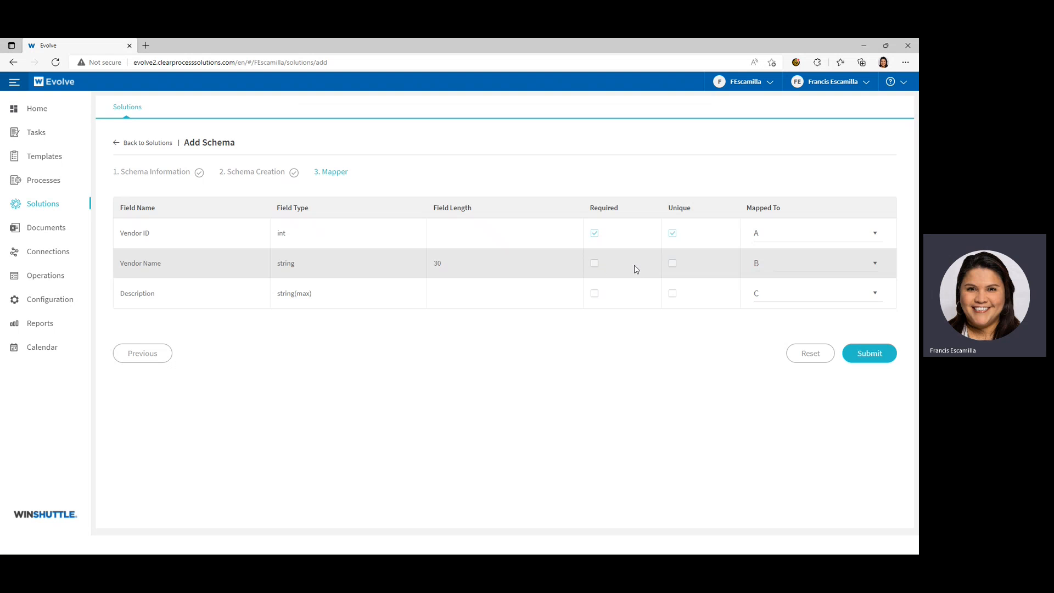
click(869, 354)
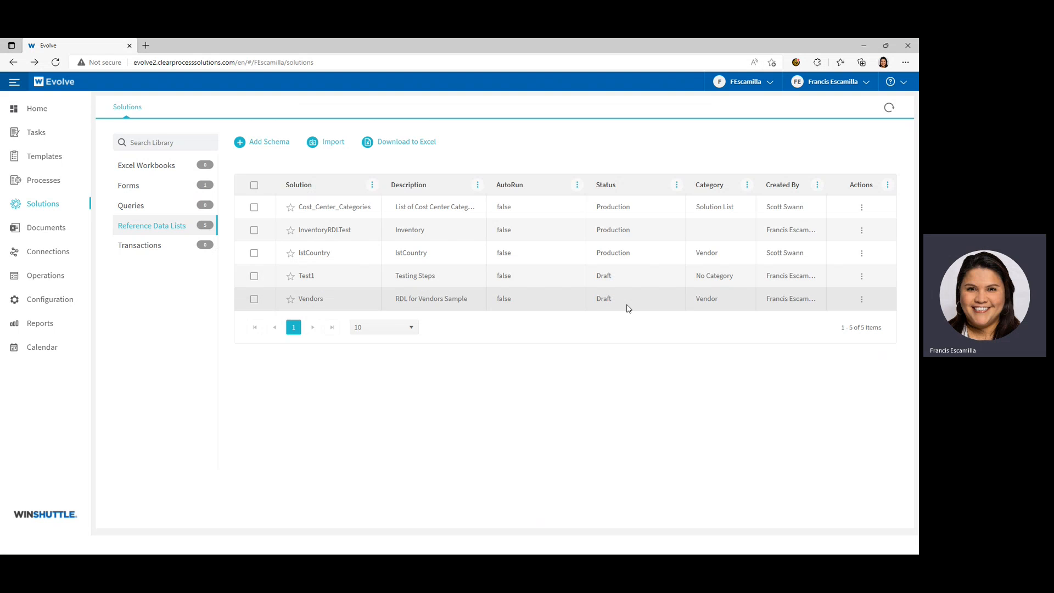
- Publish the Vendors schema with the use of Excel to manage its reference data turned off
click(862, 301)
click(840, 319)
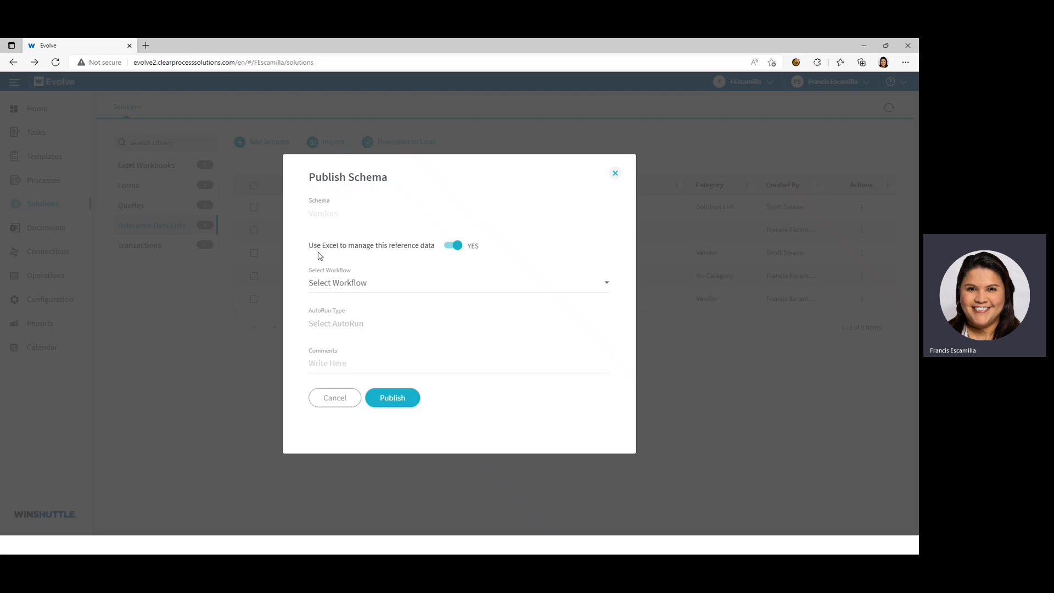
click(447, 252)
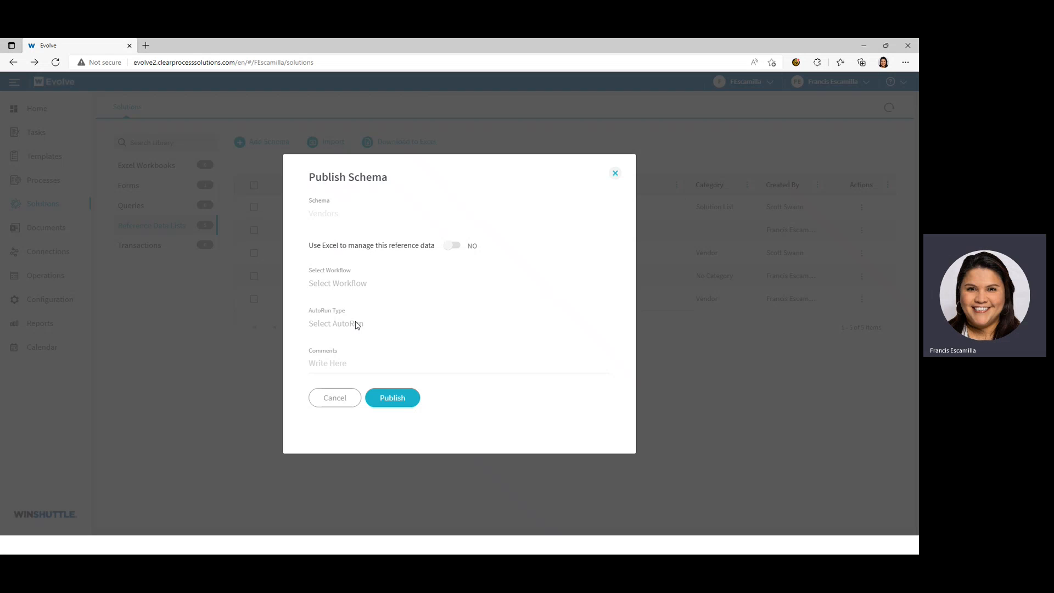
click(404, 400)
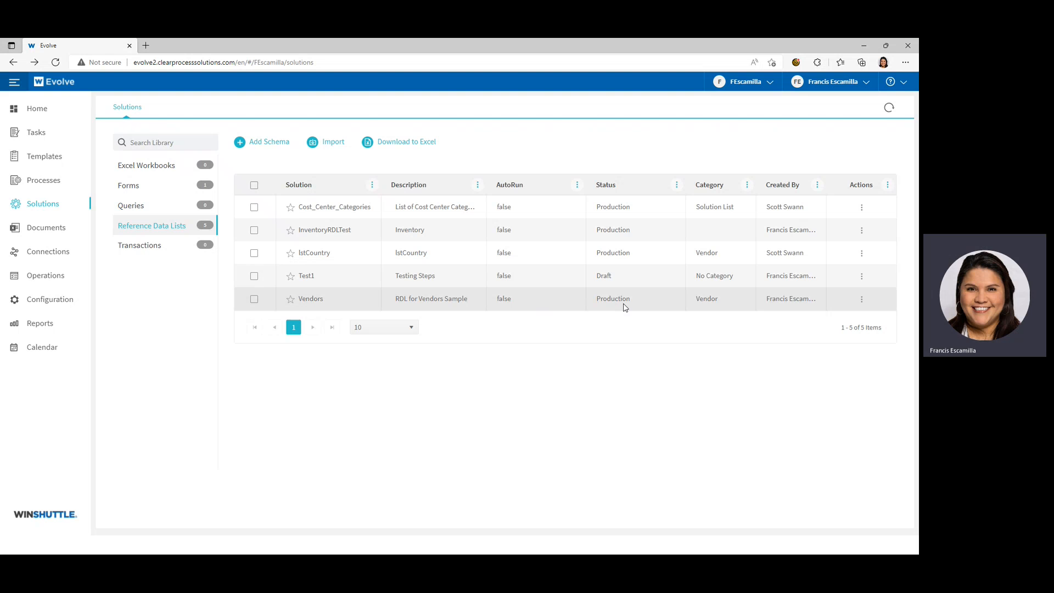
- View the data of the Vendors reference data list and return to the solutions list
click(254, 300)
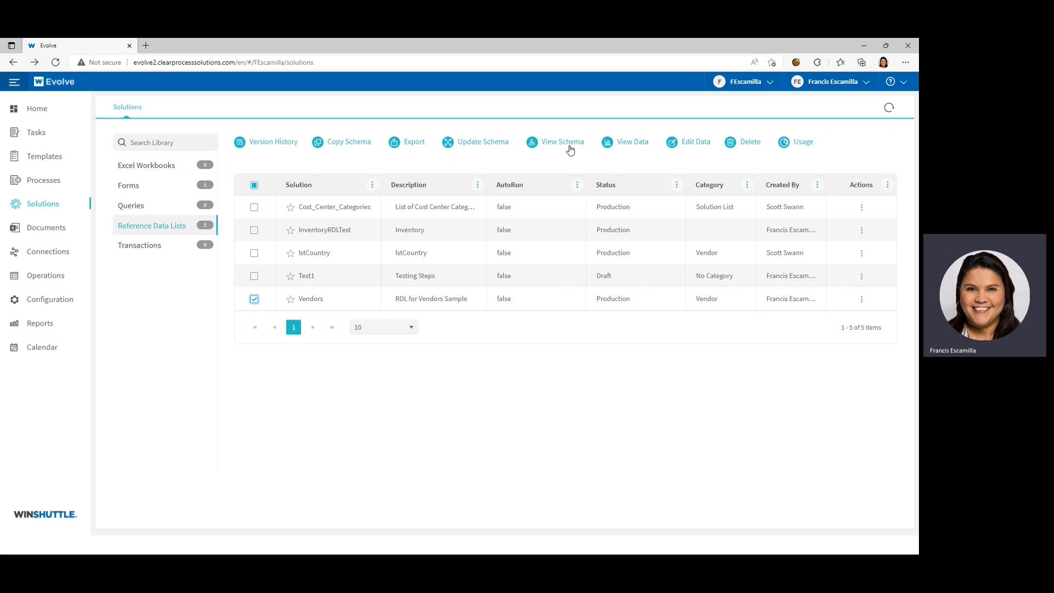
click(633, 142)
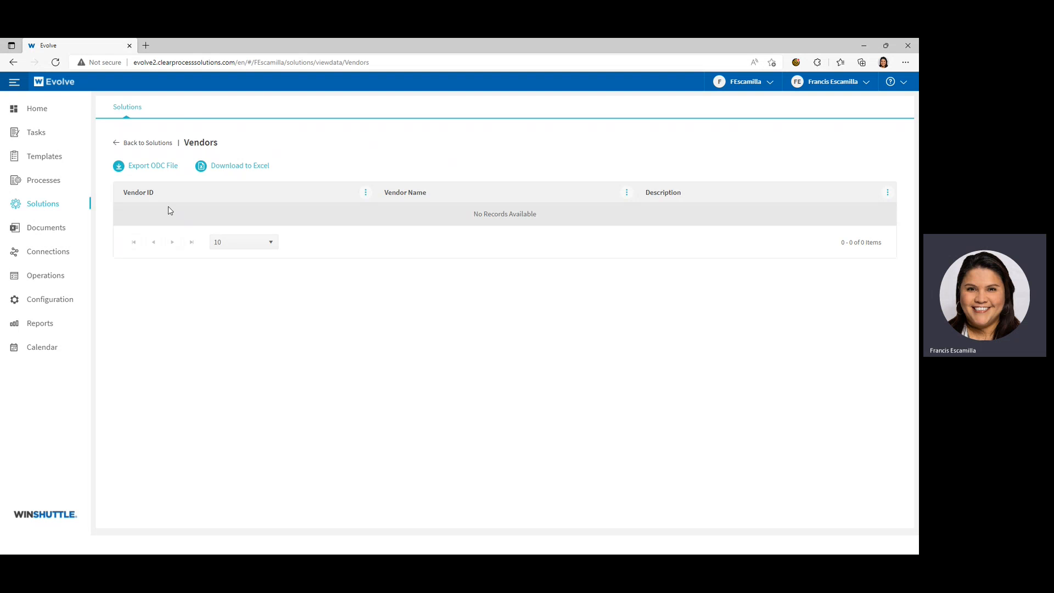
click(146, 144)
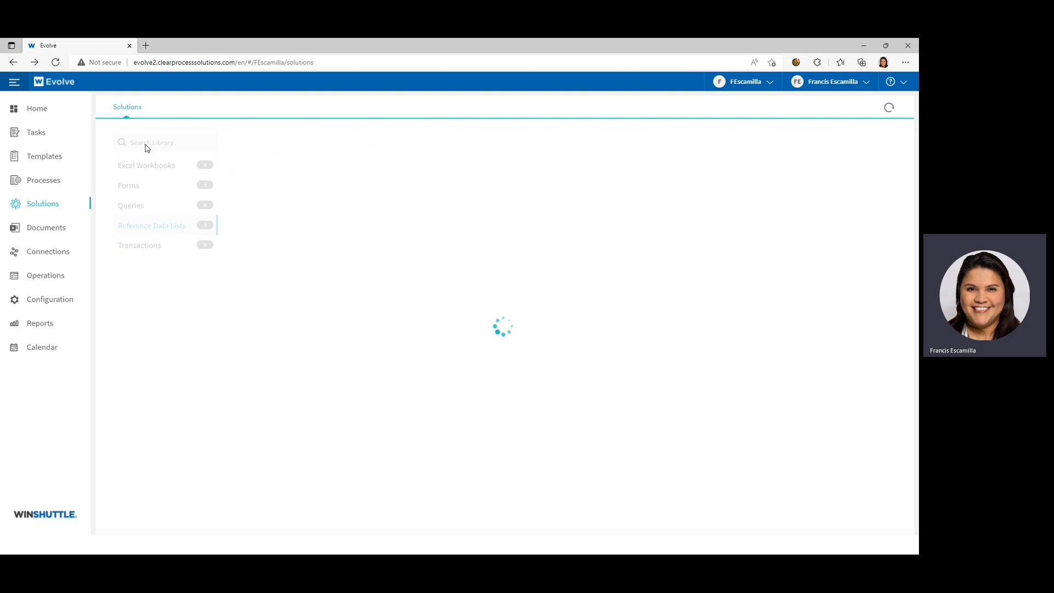
- Open the Vendors list's data for editing and add a record with Vendor ID 1, Vendor Name Name1 and Description Vendor Desc 1
click(255, 300)
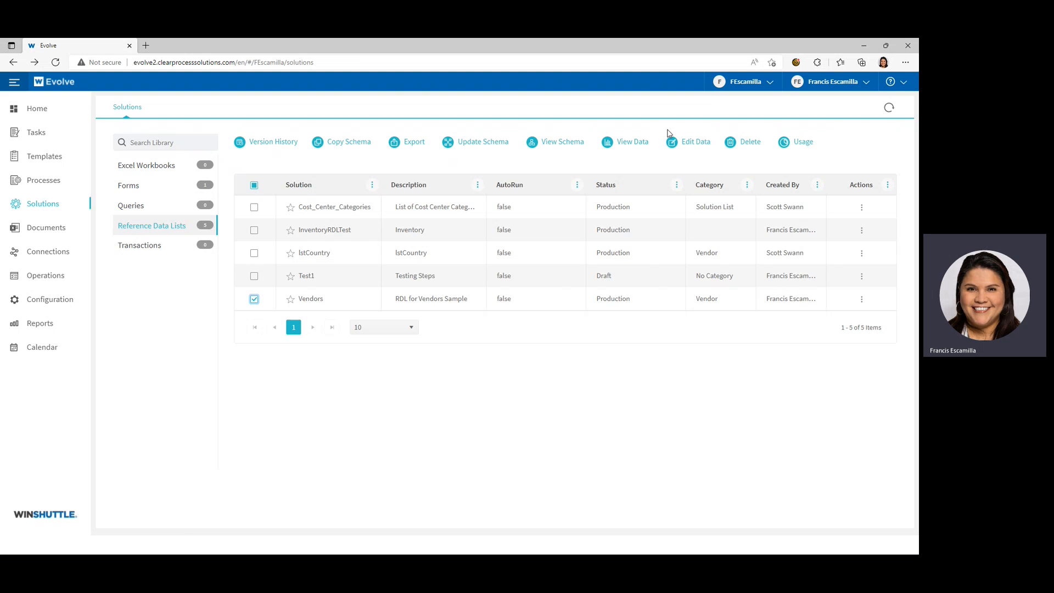
click(702, 146)
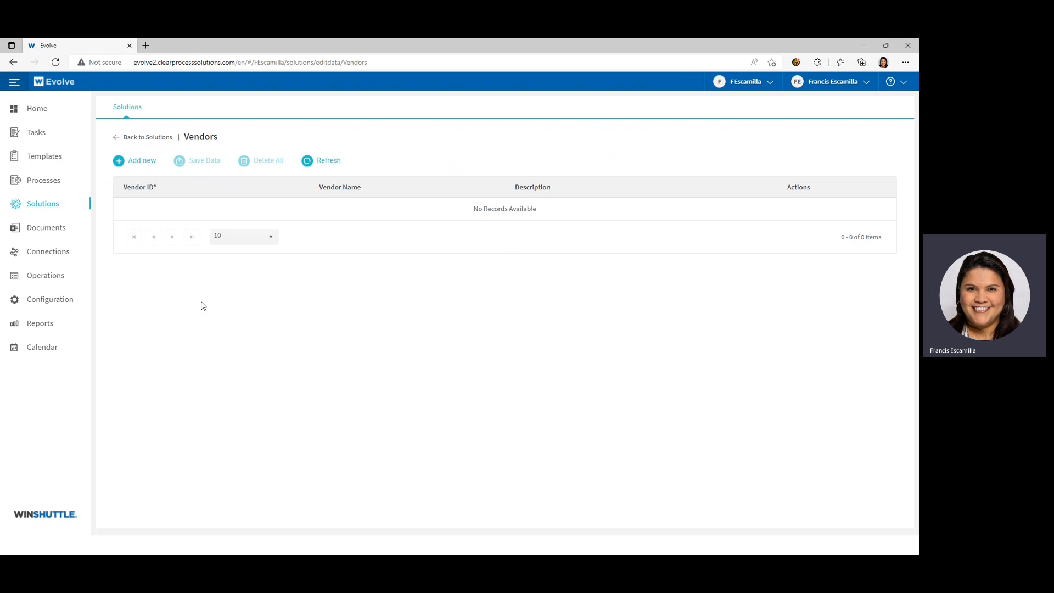
click(143, 164)
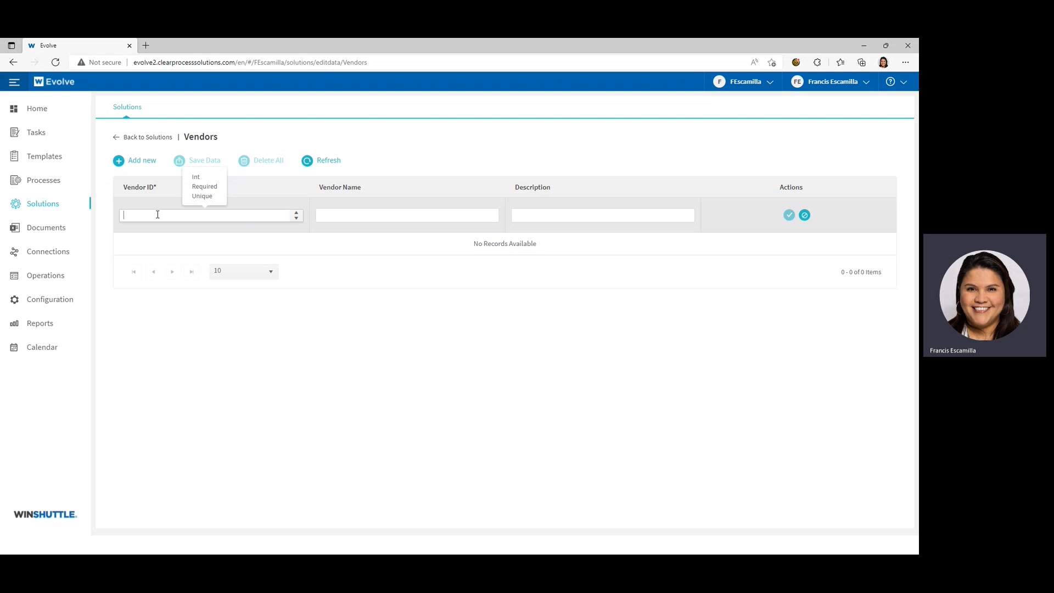
text(1)
key(Tab)
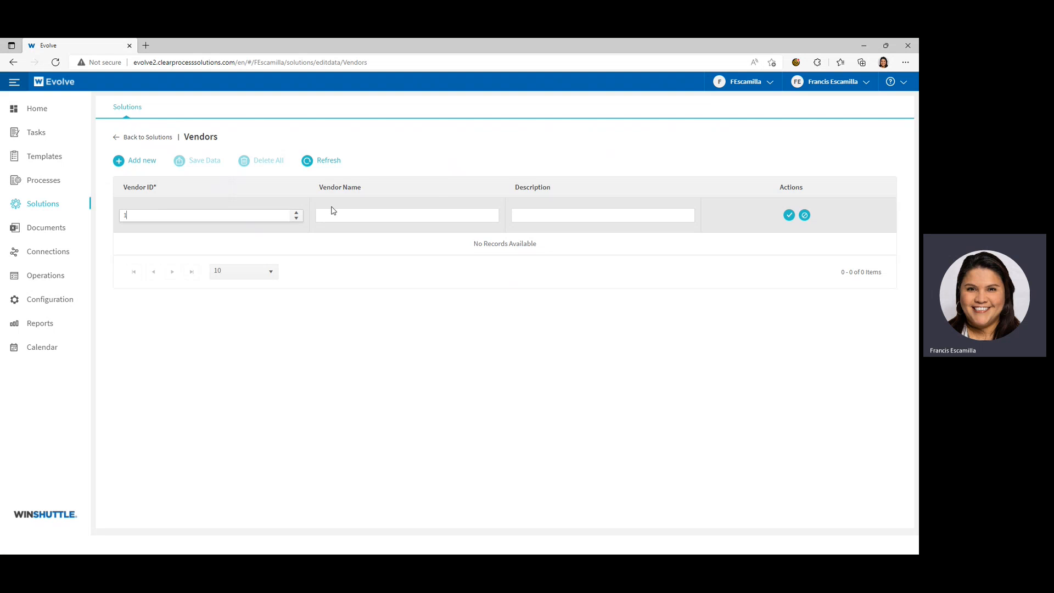
text(Name1)
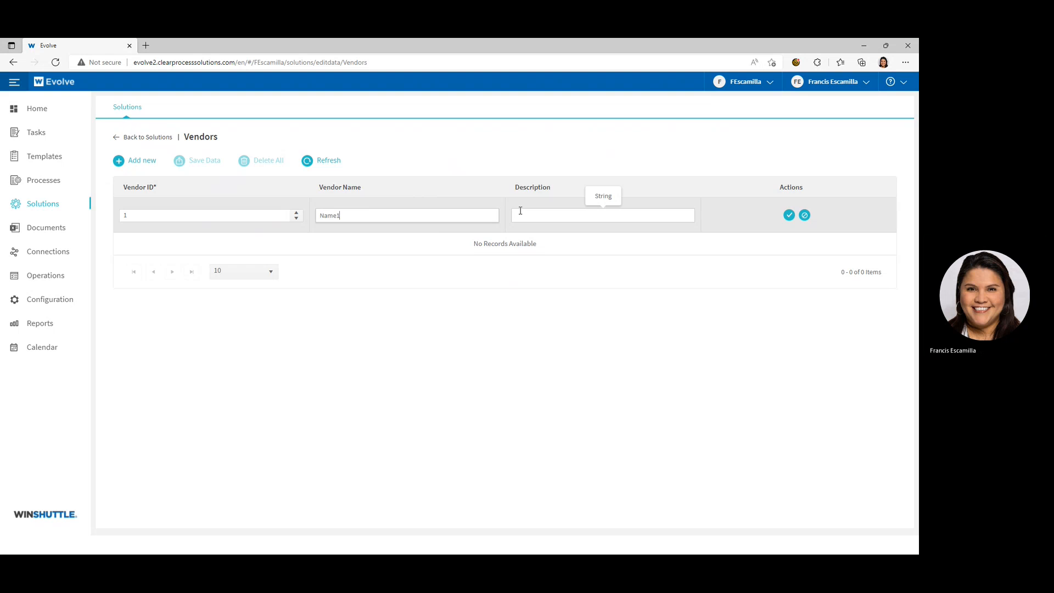
click(520, 214)
text(Vendor)
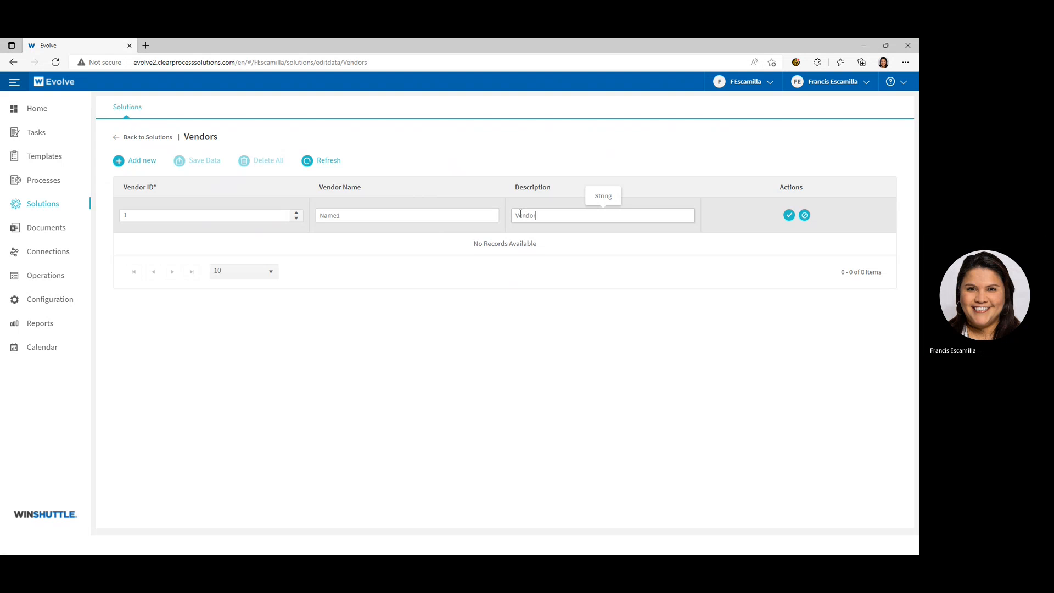
text( Dex)
text(sc)
text( 1)
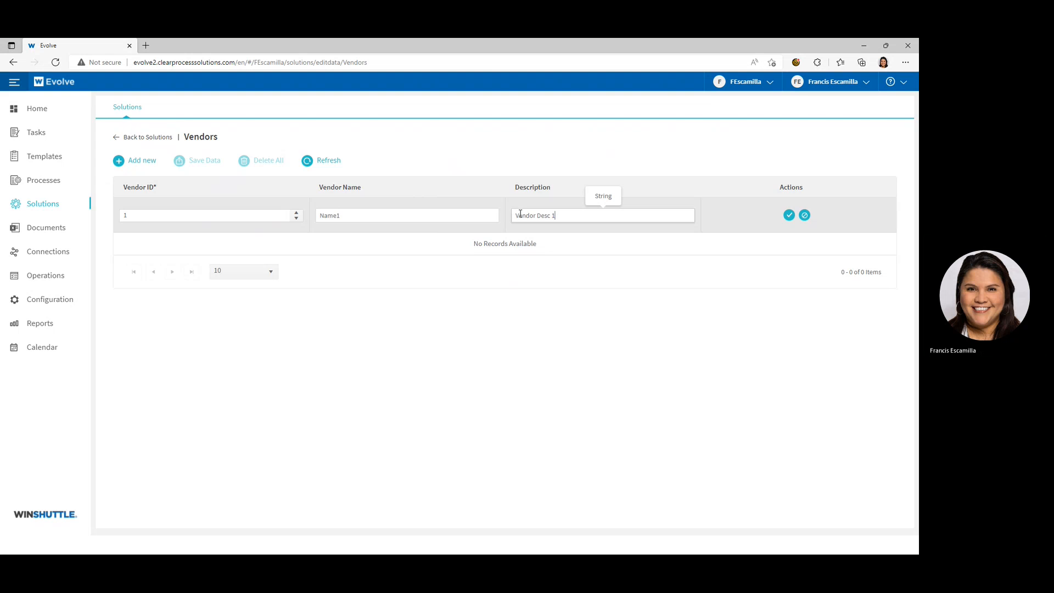
click(789, 215)
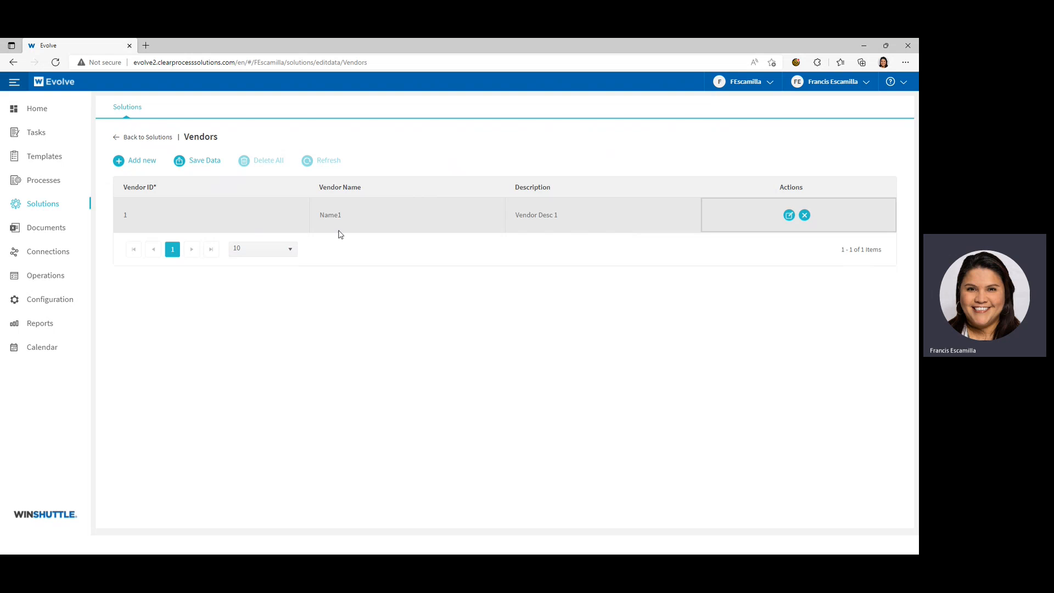
- Add a second record with Vendor ID 2, Vendor Name name2 and Description Desc2, then save the list's data
click(144, 162)
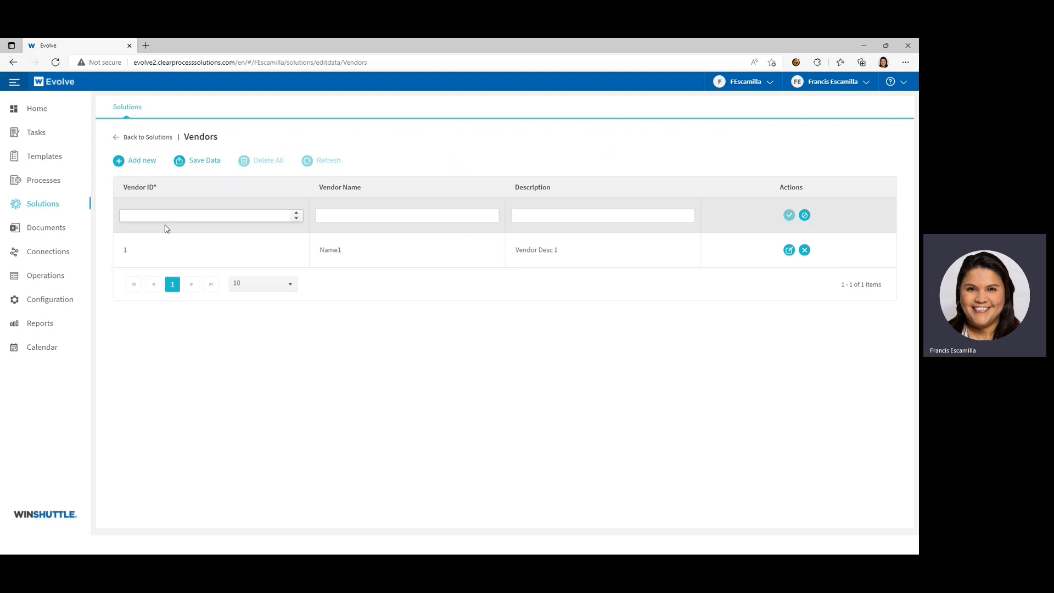
text(2)
key(Tab)
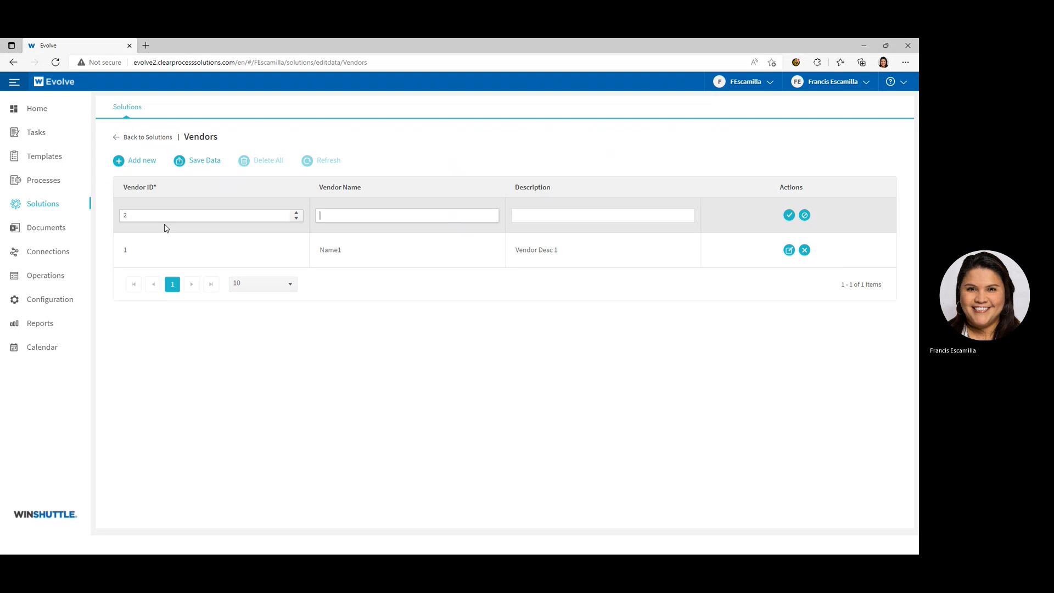
text(Vendor)
key(BackSpace)
key(BackSpace)
key(BackSpace)
key(BackSpace)
key(BackSpace)
key(BackSpace)
text(name2)
key(Tab)
text(D)
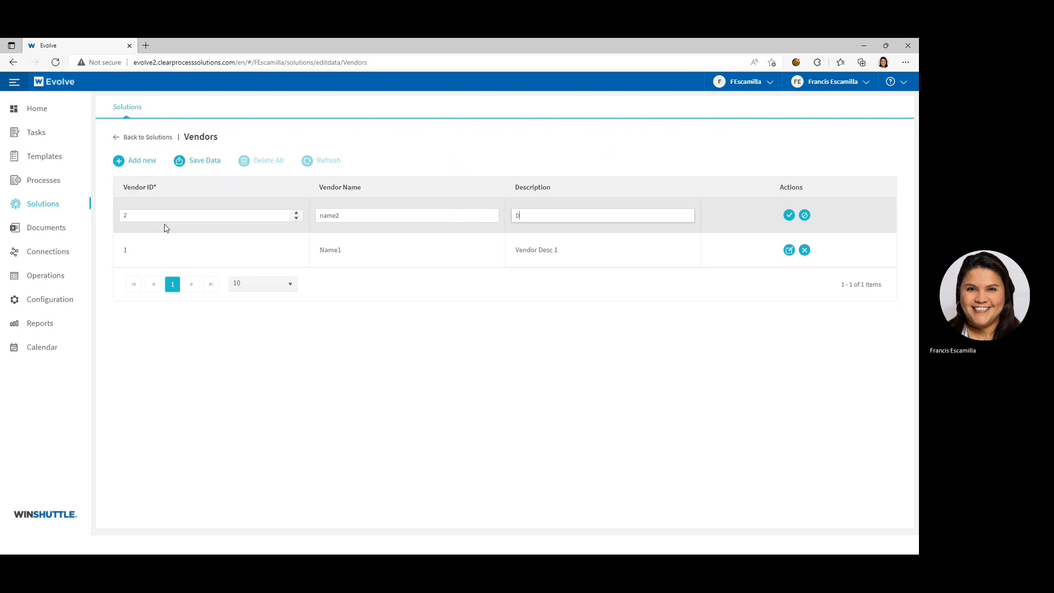
text(esc2)
click(789, 215)
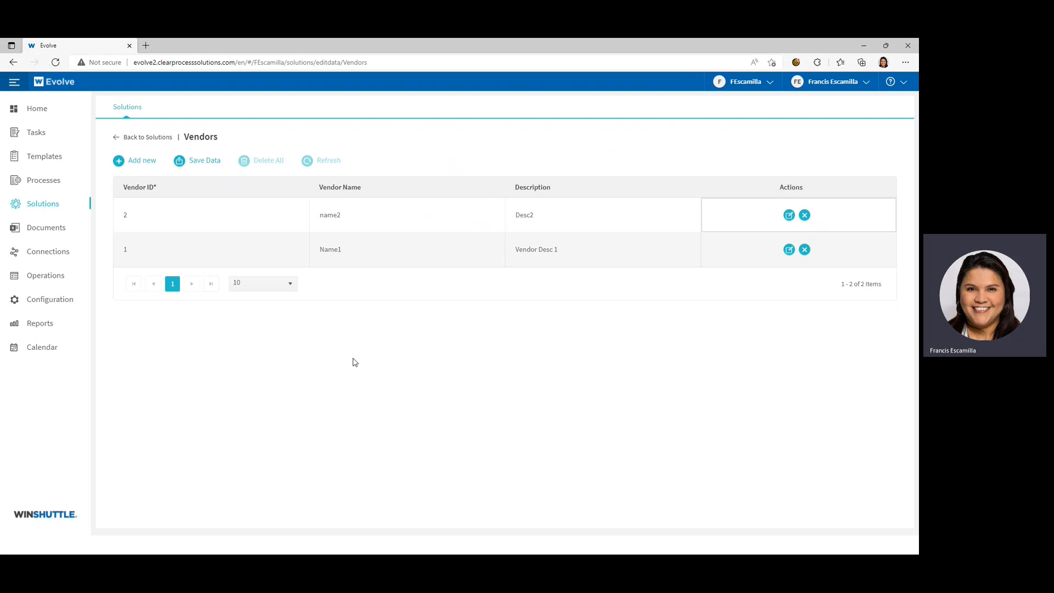
click(202, 162)
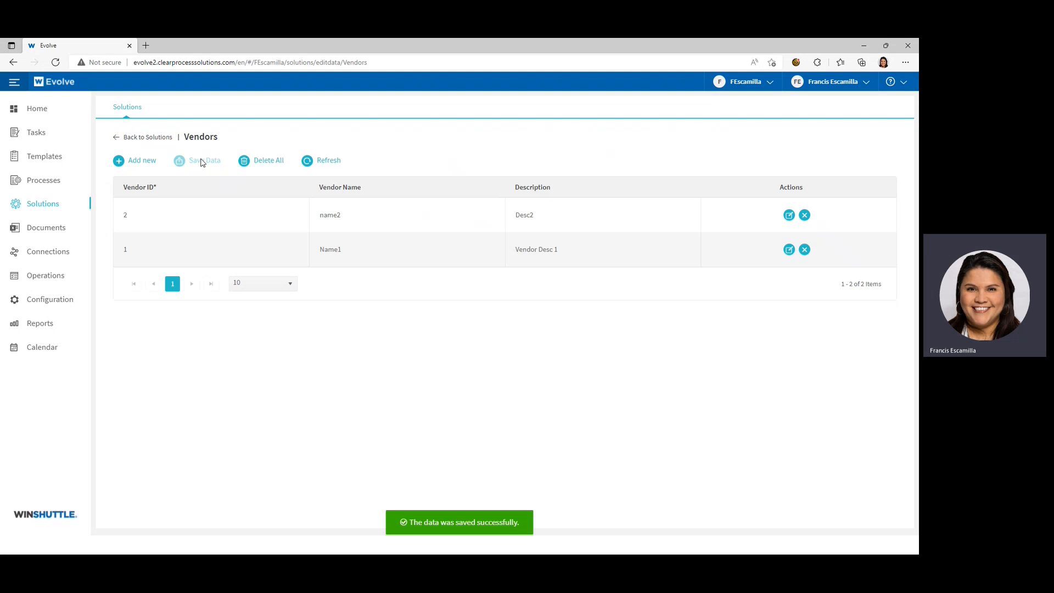
- View the saved records of the Vendors reference data list and return to the solutions list
click(153, 141)
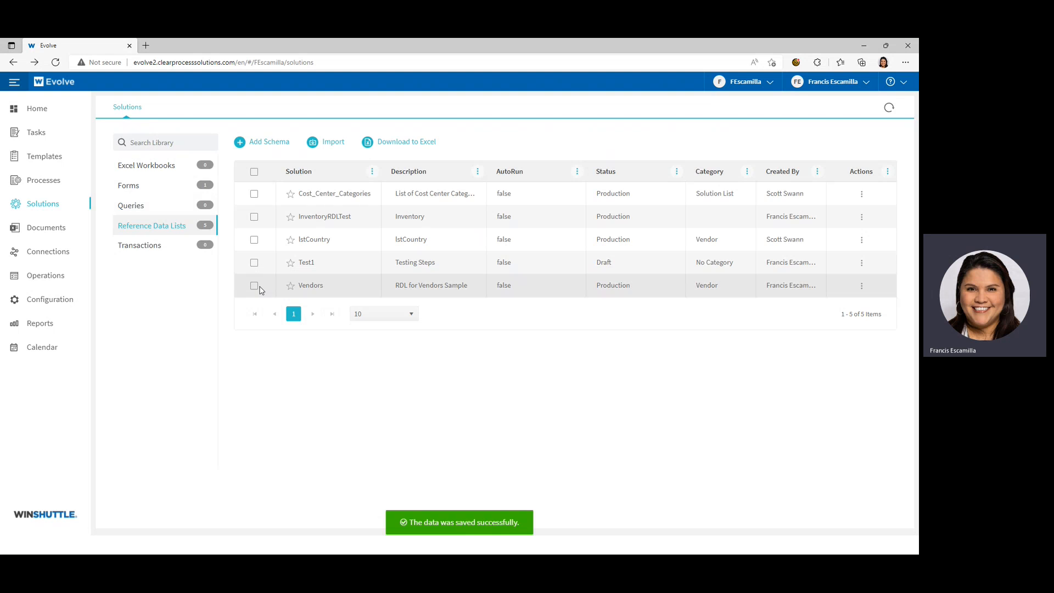
click(255, 286)
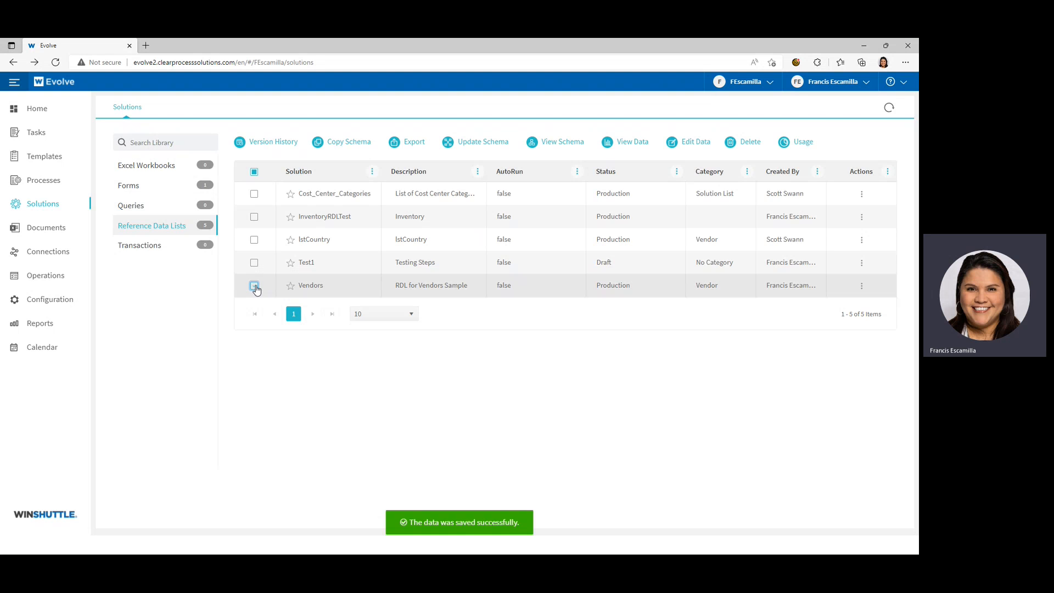
click(639, 144)
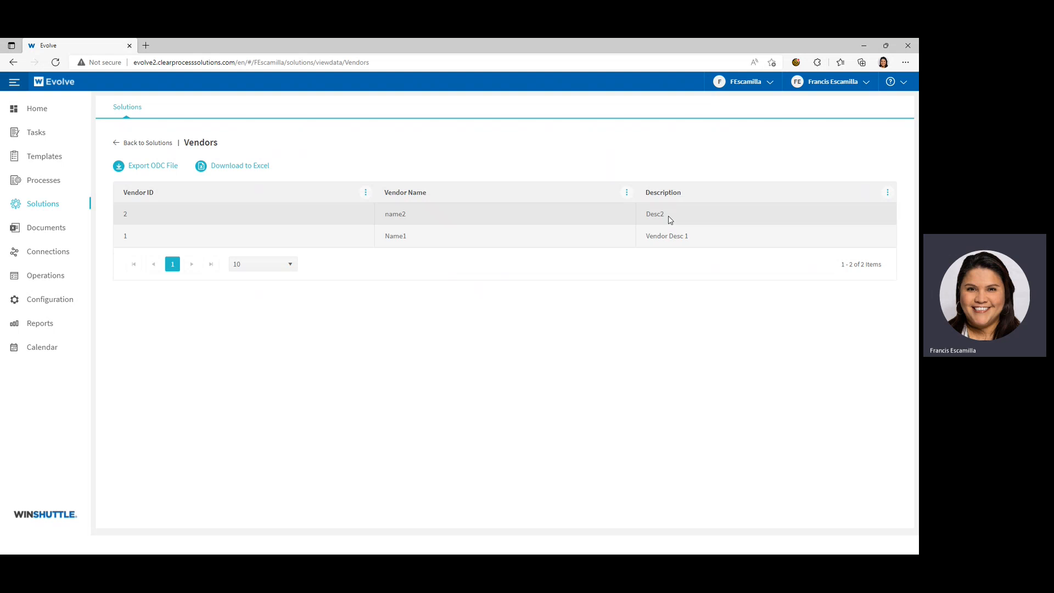
click(147, 143)
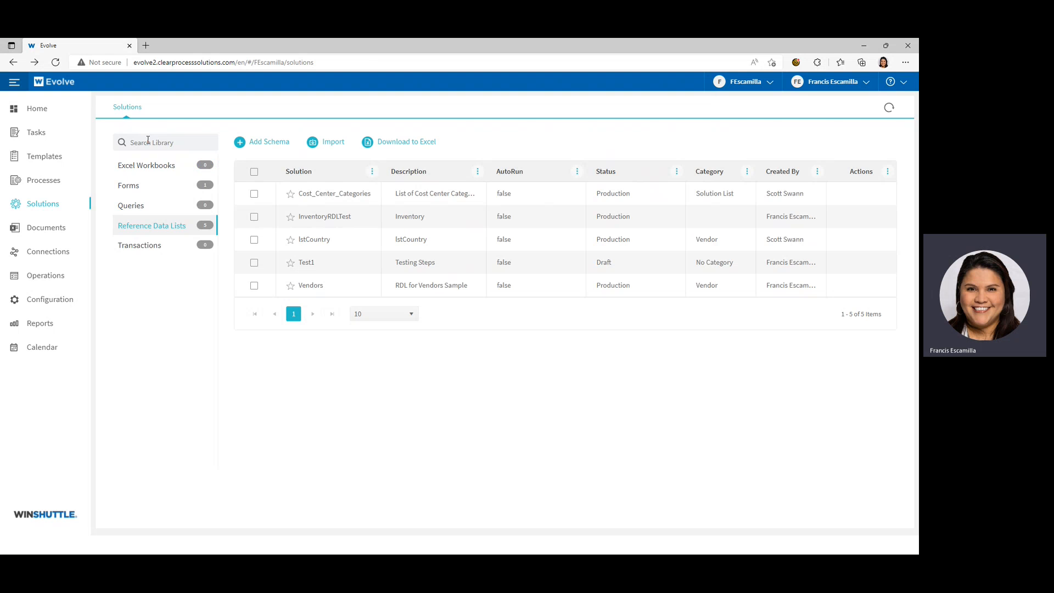
- Reopen the Vendors data for editing and change the description of the record with Vendor ID 2 to Vendor Desc2
click(254, 286)
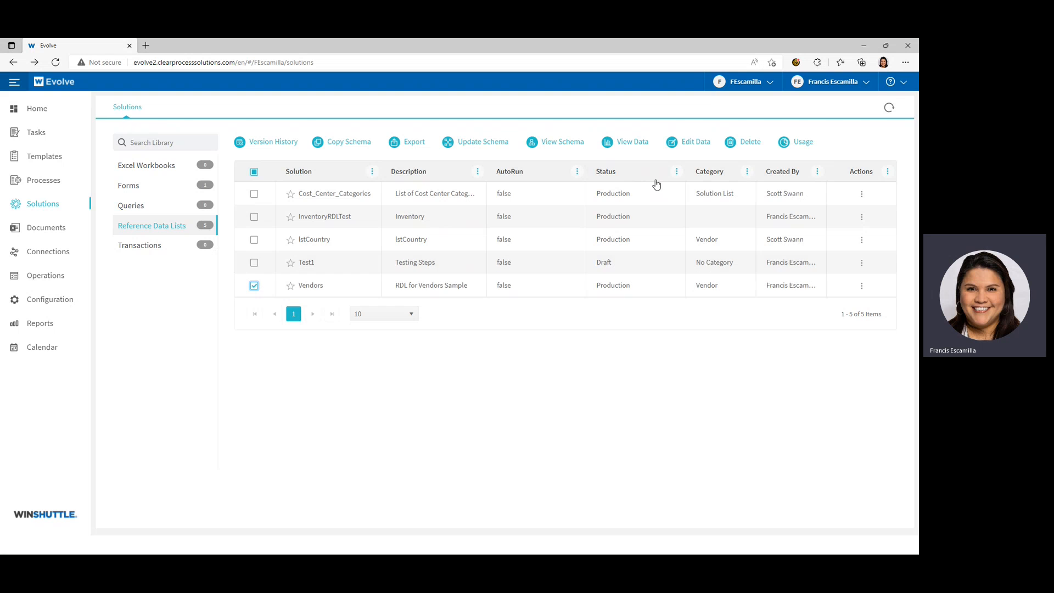
click(695, 142)
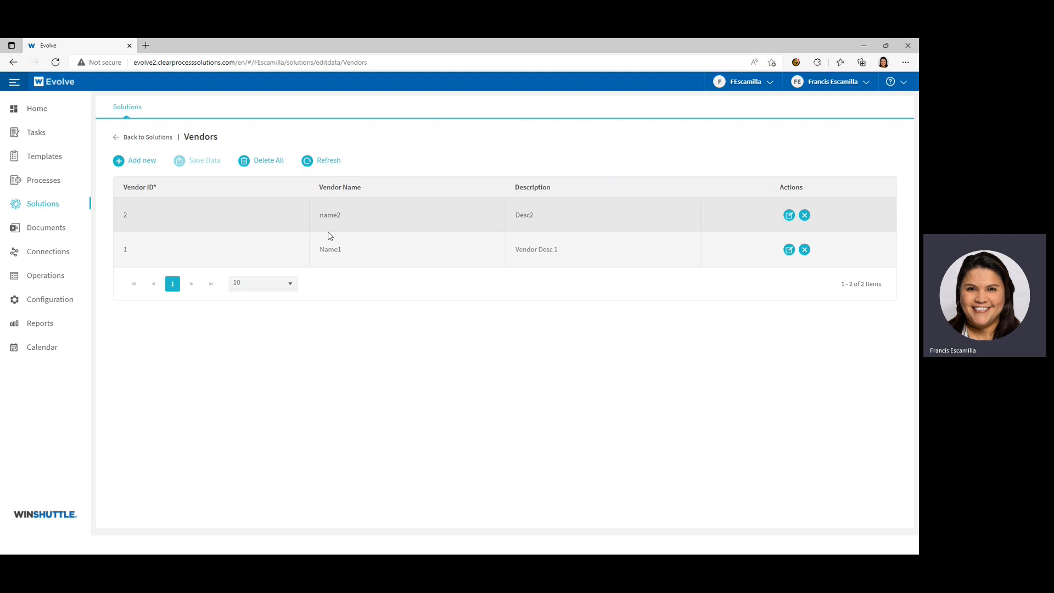
click(789, 216)
click(517, 216)
text(Vendor)
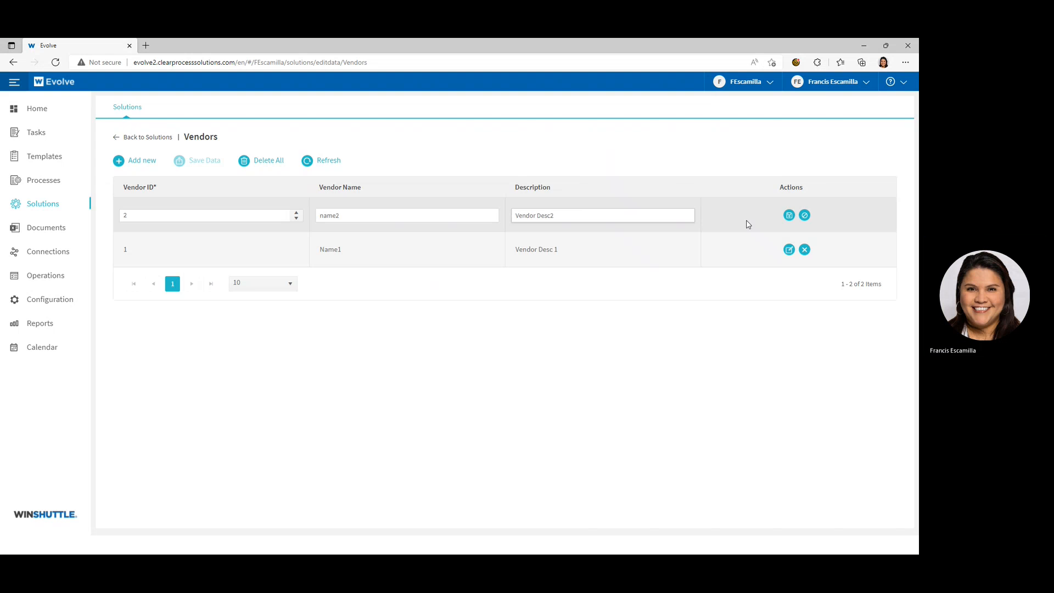
click(789, 216)
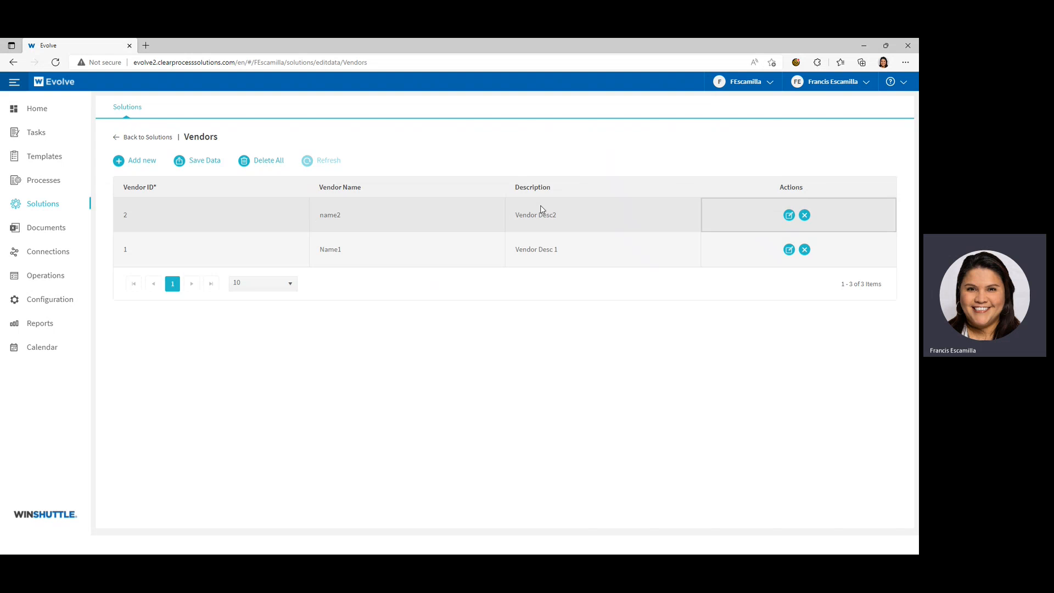
- Add a record with Vendor ID 3, Vendor Name Name3 and Description Vendor Desc3, then save the list's data
click(154, 166)
text(3)
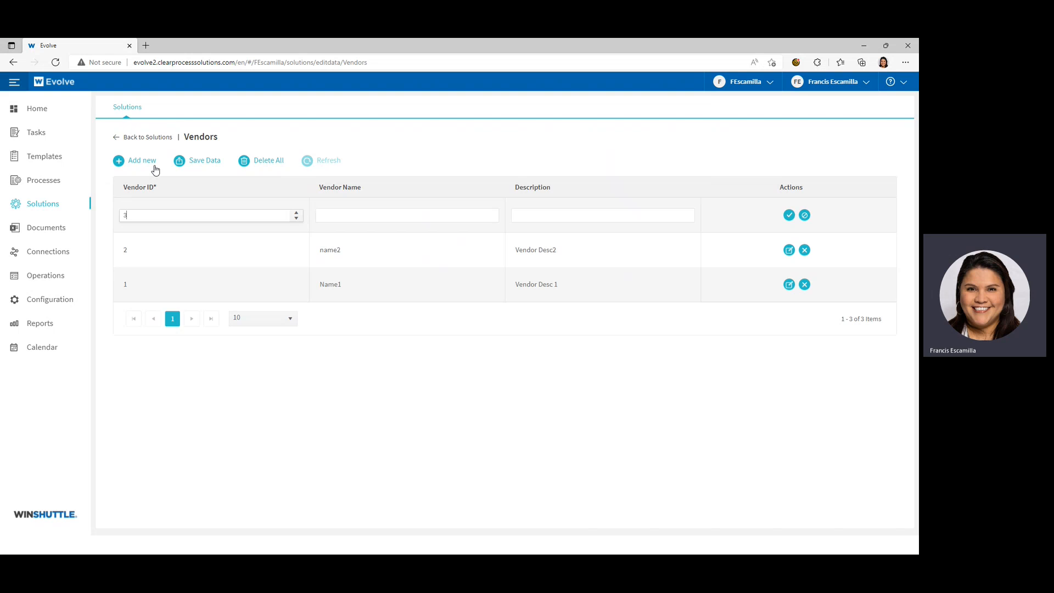
key(Tab)
text(Name)
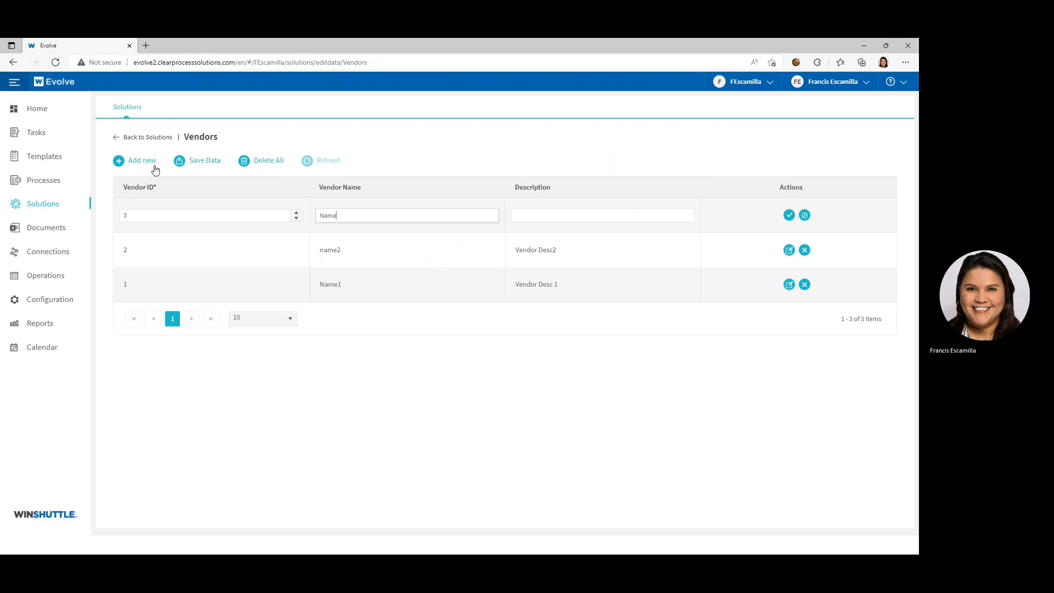
text(3)
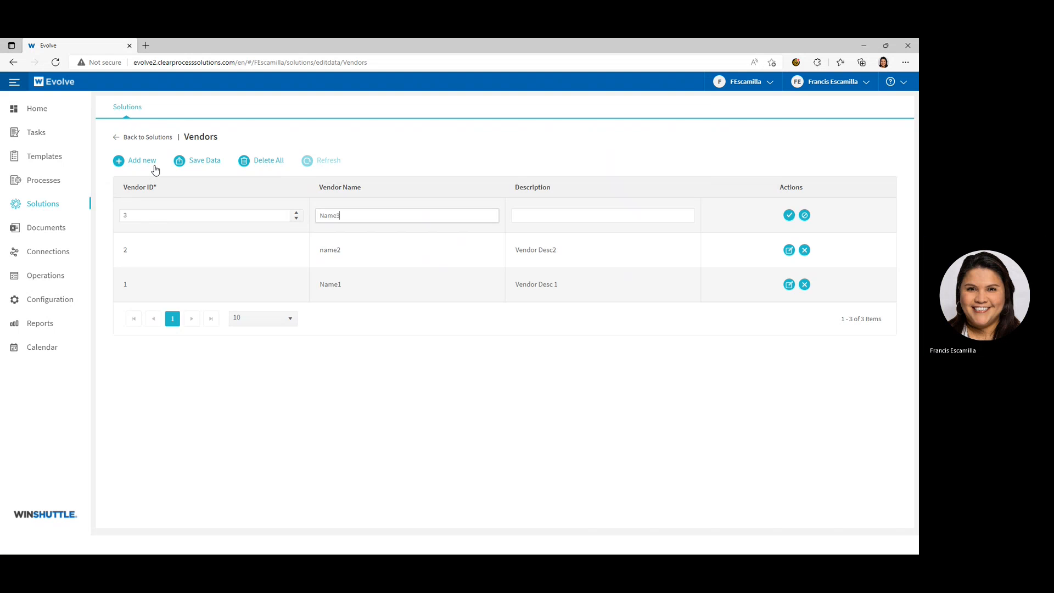
click(557, 223)
text(Vendor)
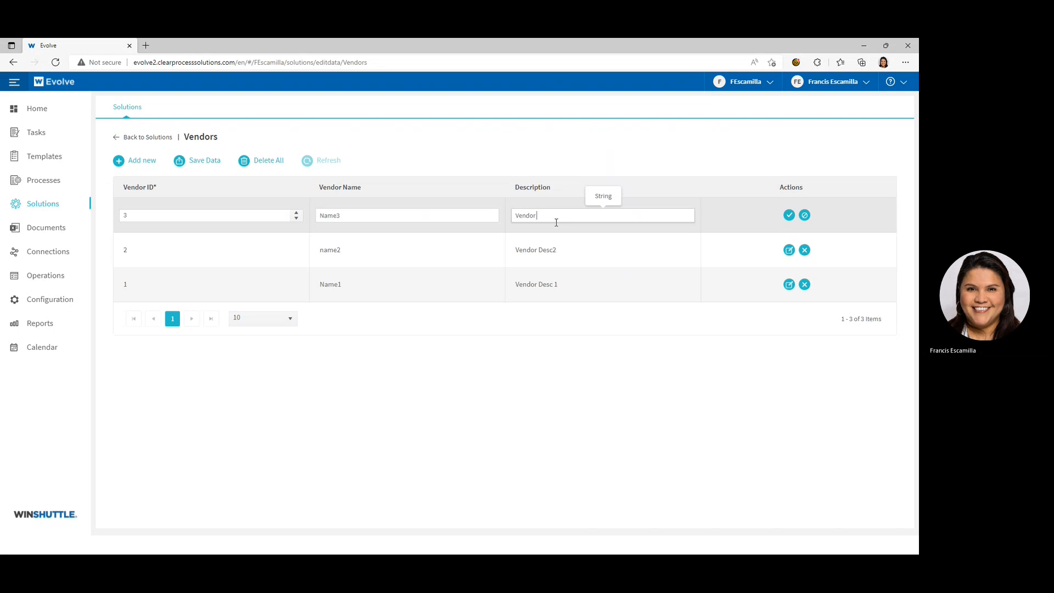
text( Desc3)
click(789, 216)
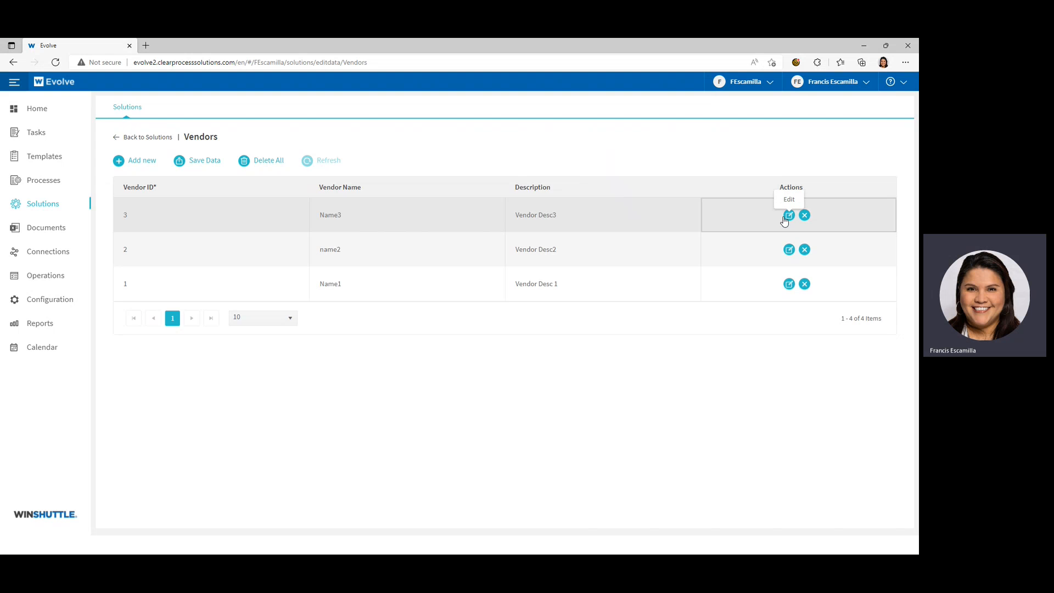
click(204, 165)
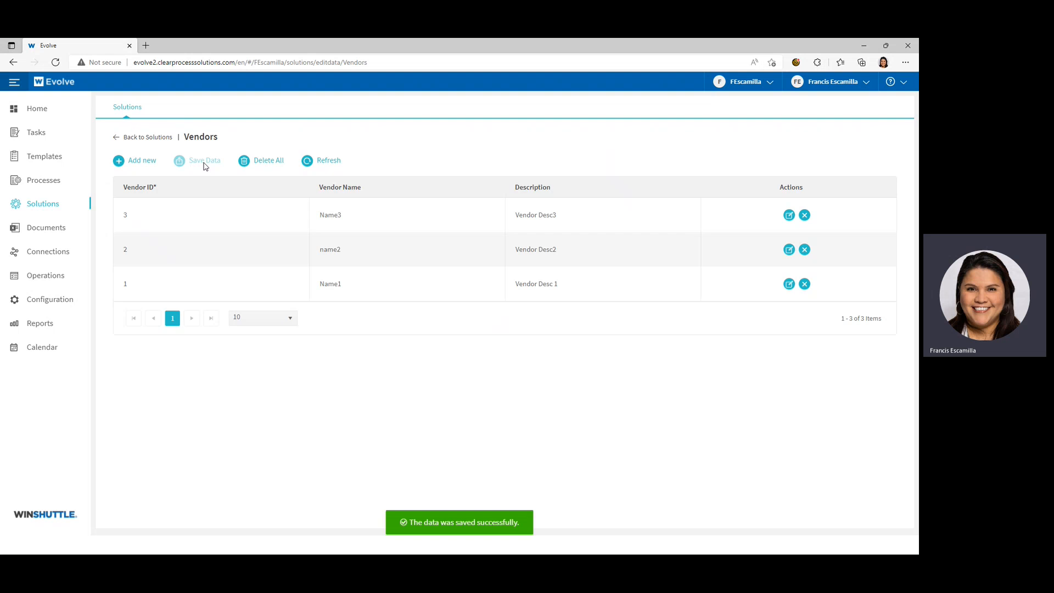
- Check the updated Vendors records in the read-only data view, then go back to the solutions list
click(156, 138)
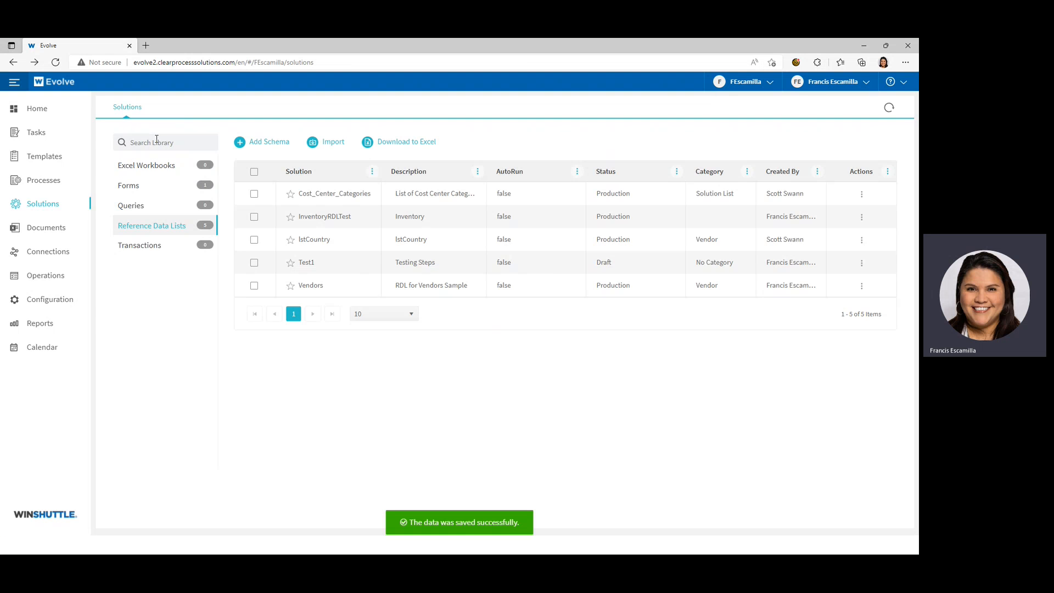
click(254, 286)
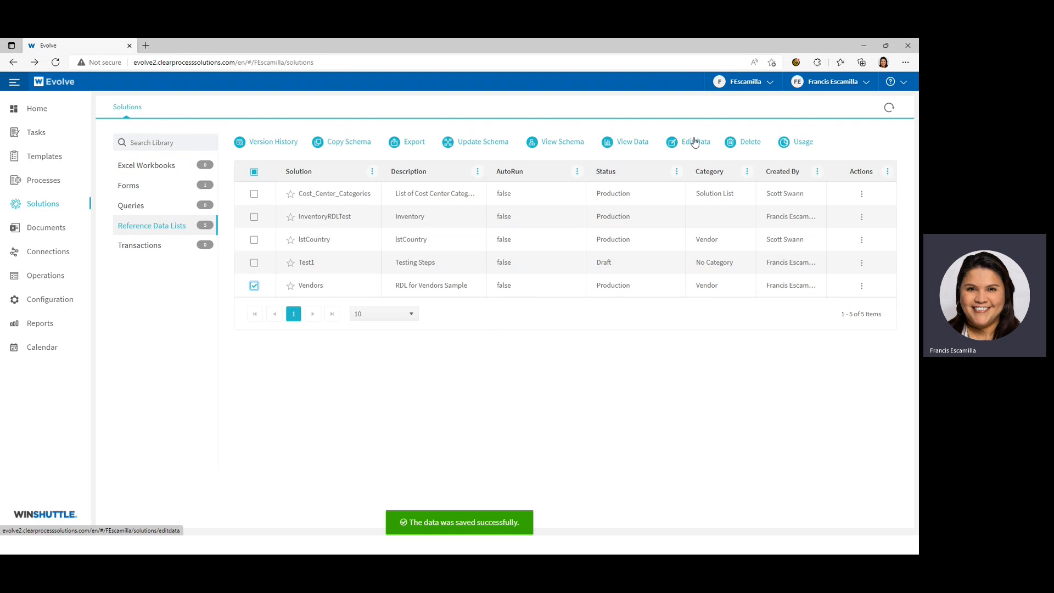
click(627, 142)
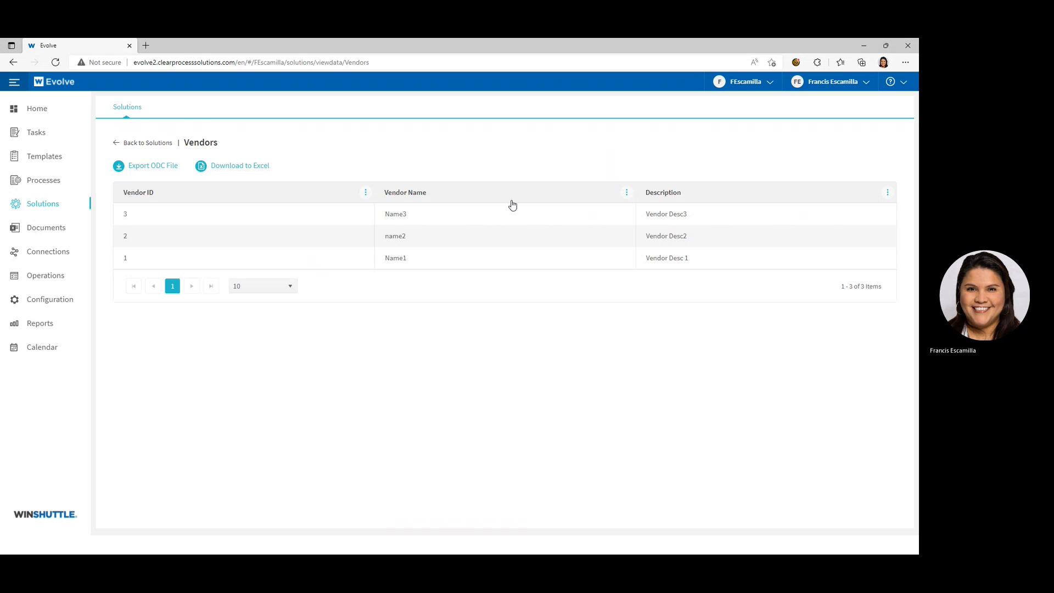
click(140, 144)
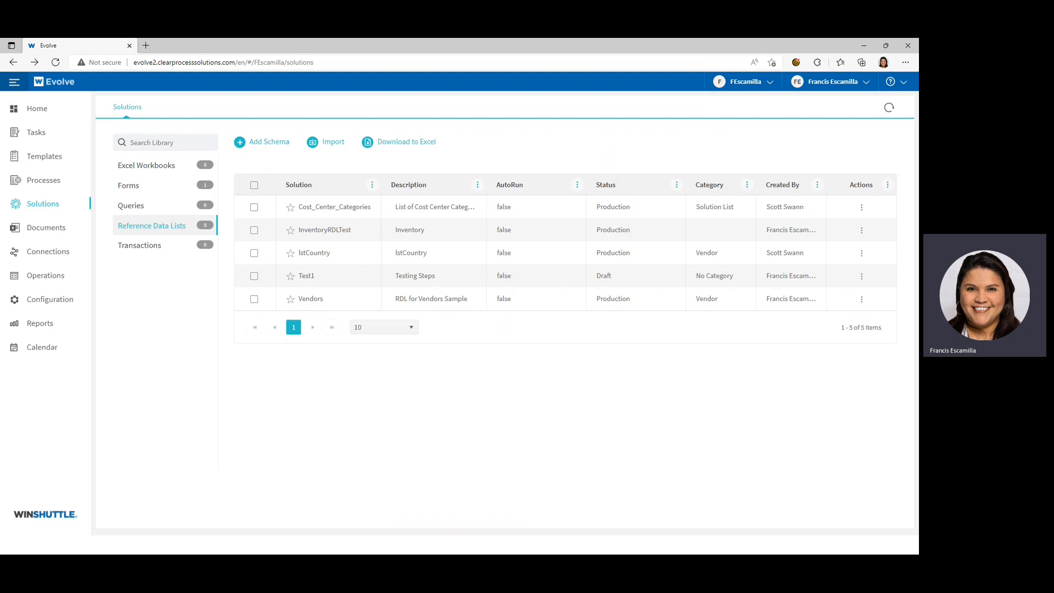
- Switch to the InventoryRDL workbook in Excel and examine its column headers from InventoryID to StockQuantity
key(alt+Tab)
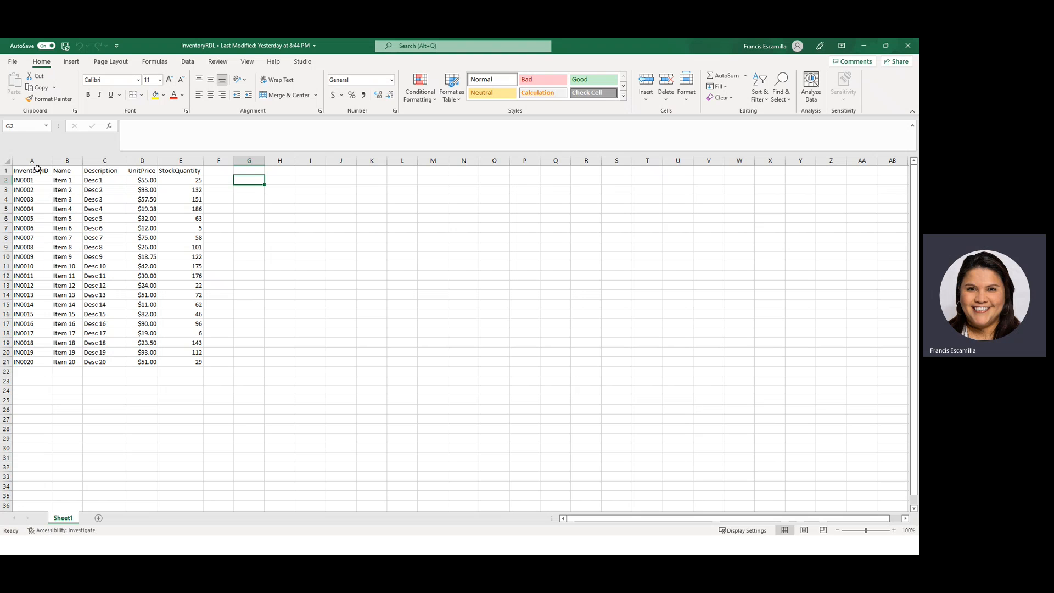
click(34, 158)
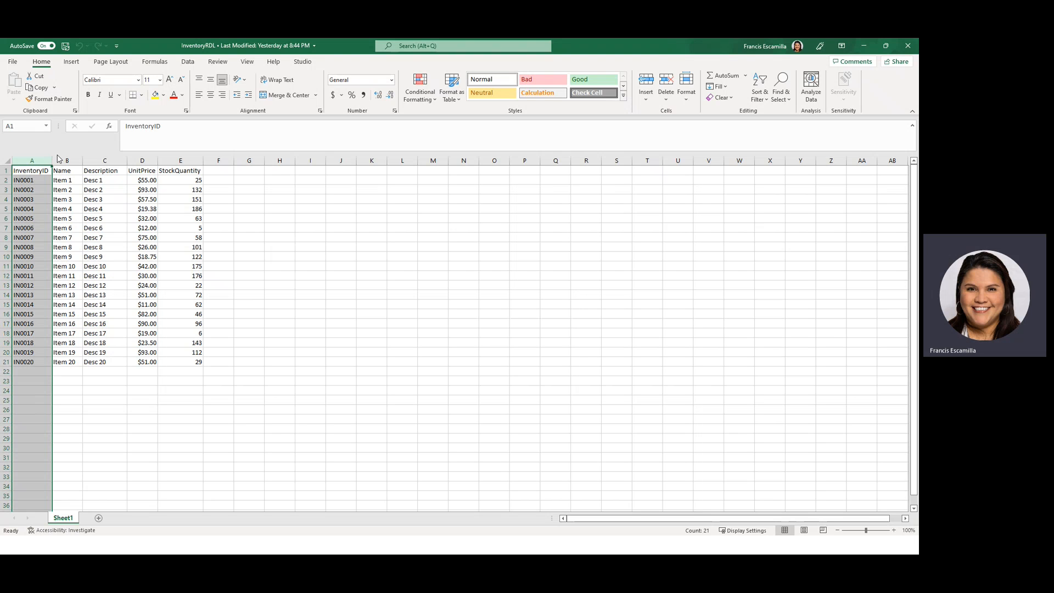
click(41, 170)
click(64, 168)
click(97, 172)
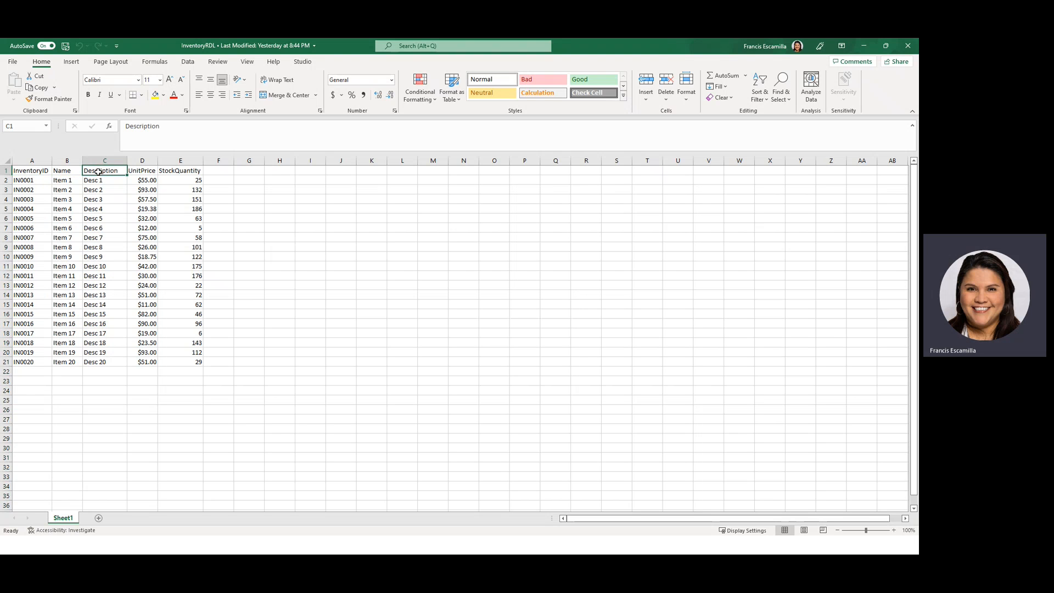
click(137, 167)
click(178, 171)
drag(32, 171, 189, 170)
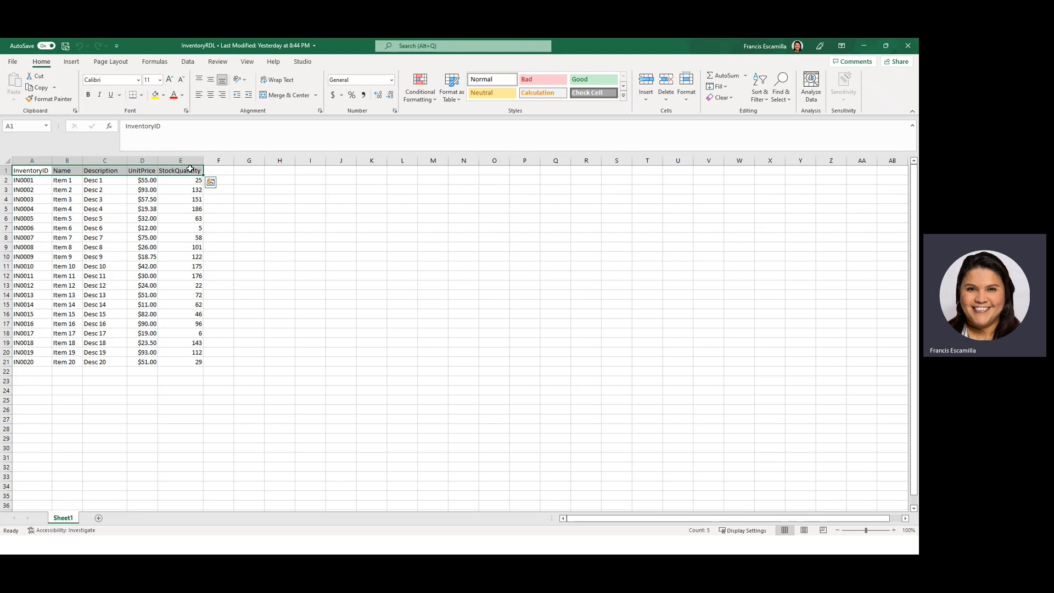
- Close the InventoryRDL workbook, return to Evolve, and start a new reference data schema named Inventory of materials
click(908, 46)
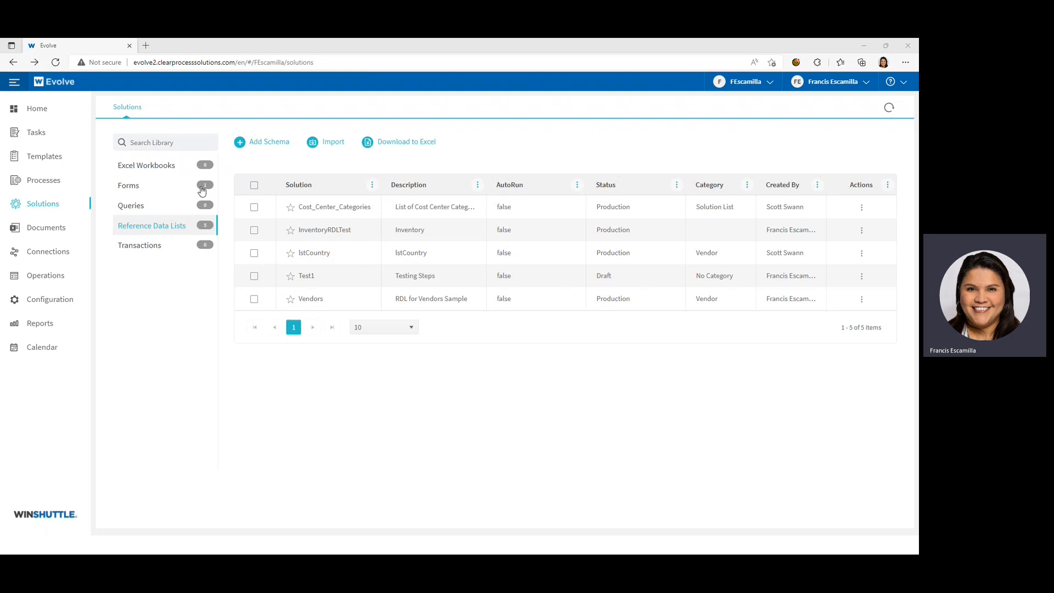
click(280, 144)
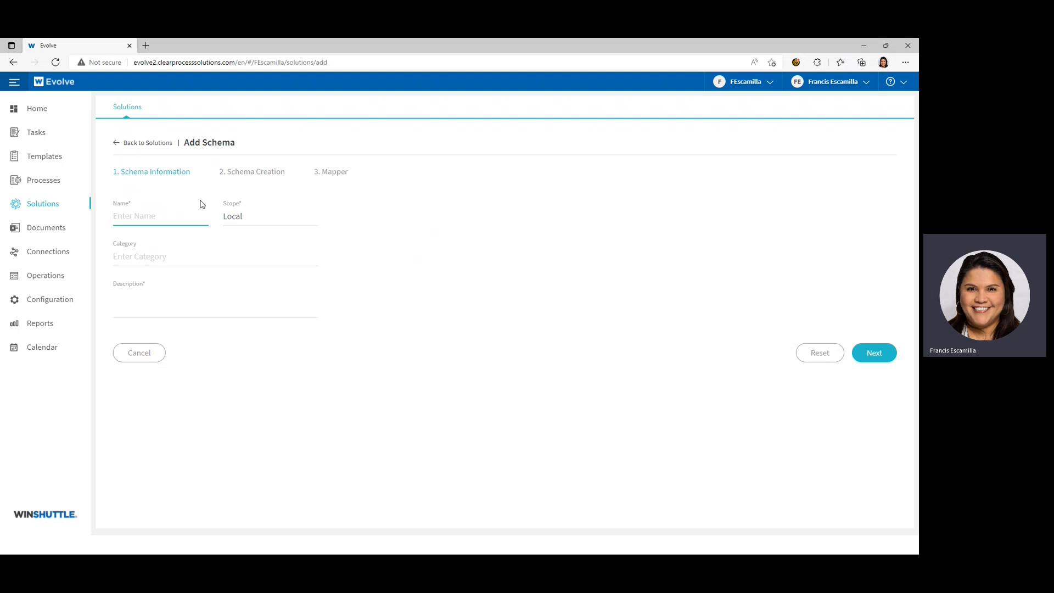
text(Inven)
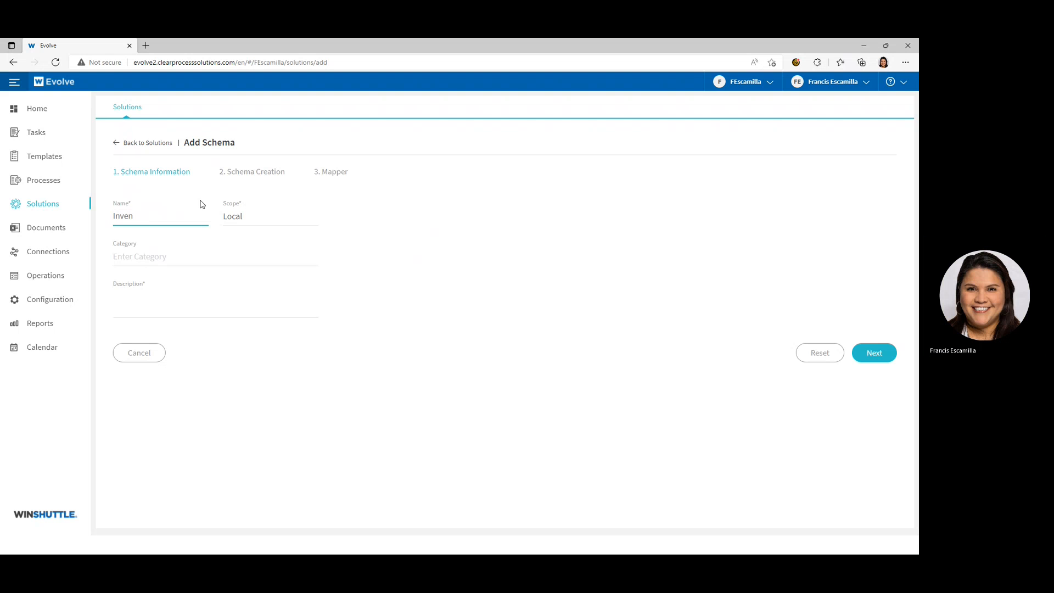
text(tory)
key(BackSpace)
key(BackSpace)
key(BackSpace)
text(tory of materials)
- Set the schema's category to Inventory and its description to Inv of materials Sample, then continue to schema creation
click(147, 250)
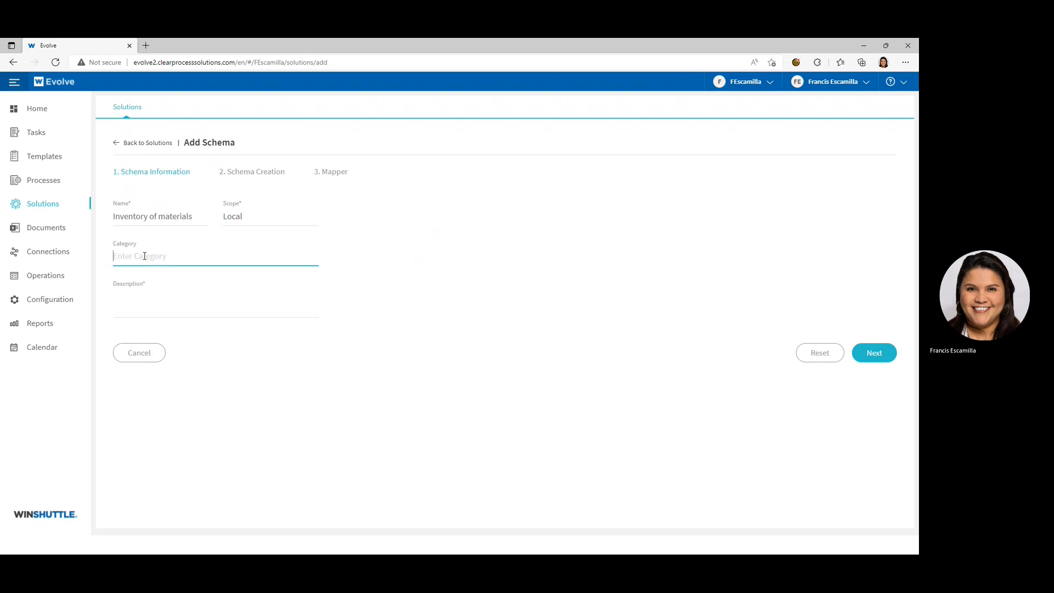
text(Inventory)
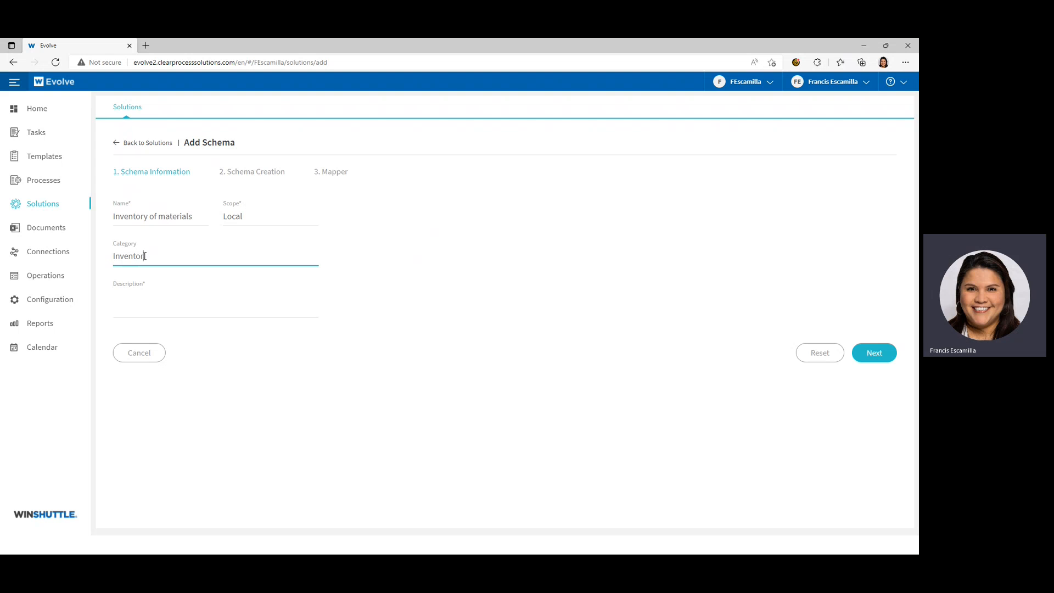
click(132, 300)
text(DInv or mat)
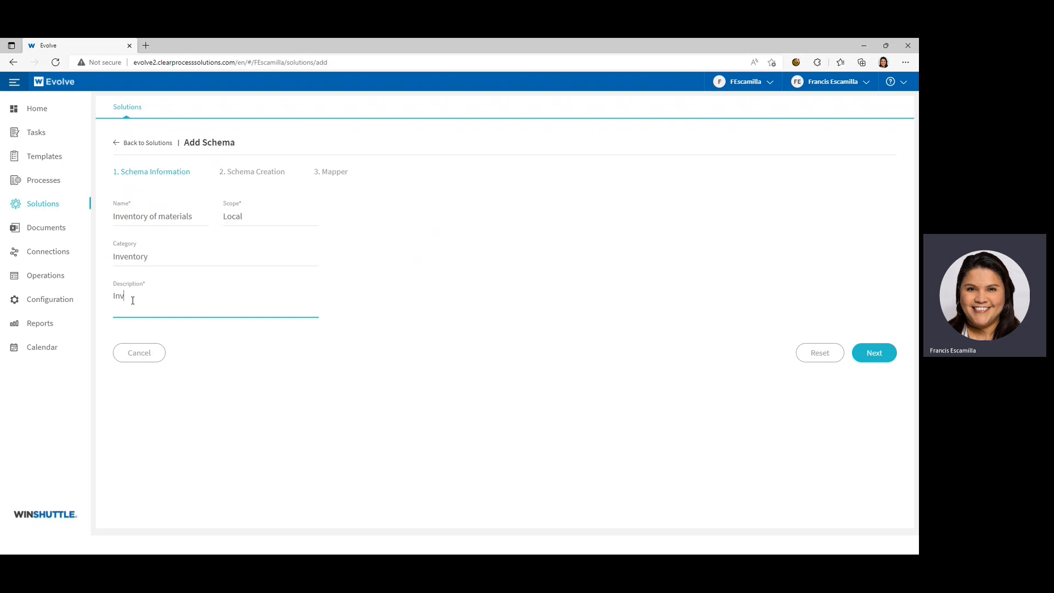
key(BackSpace)
key(BackSpace)
key(BackSpace)
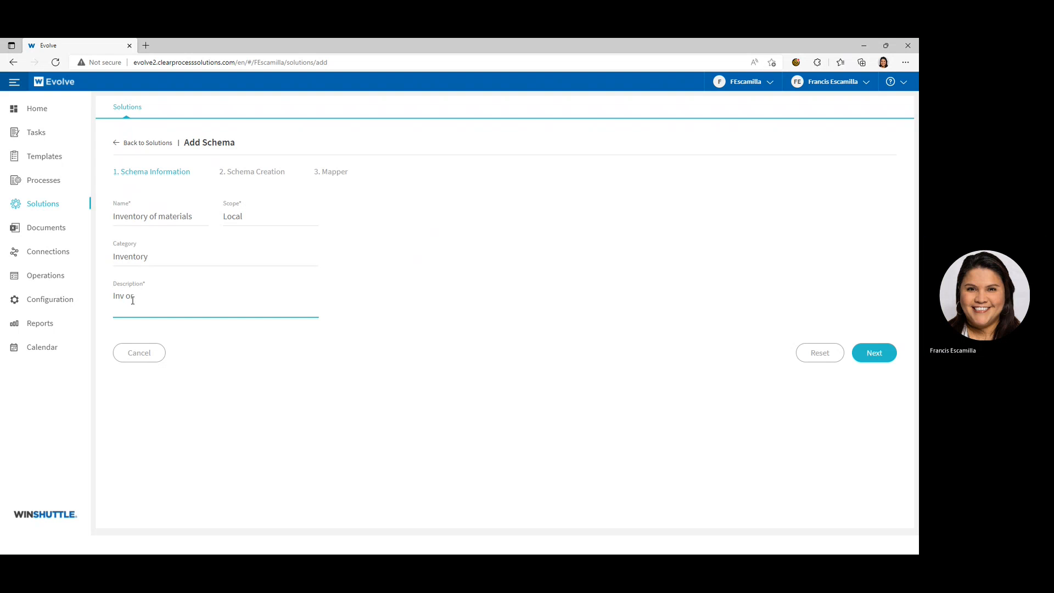
text(materials Sample)
click(874, 354)
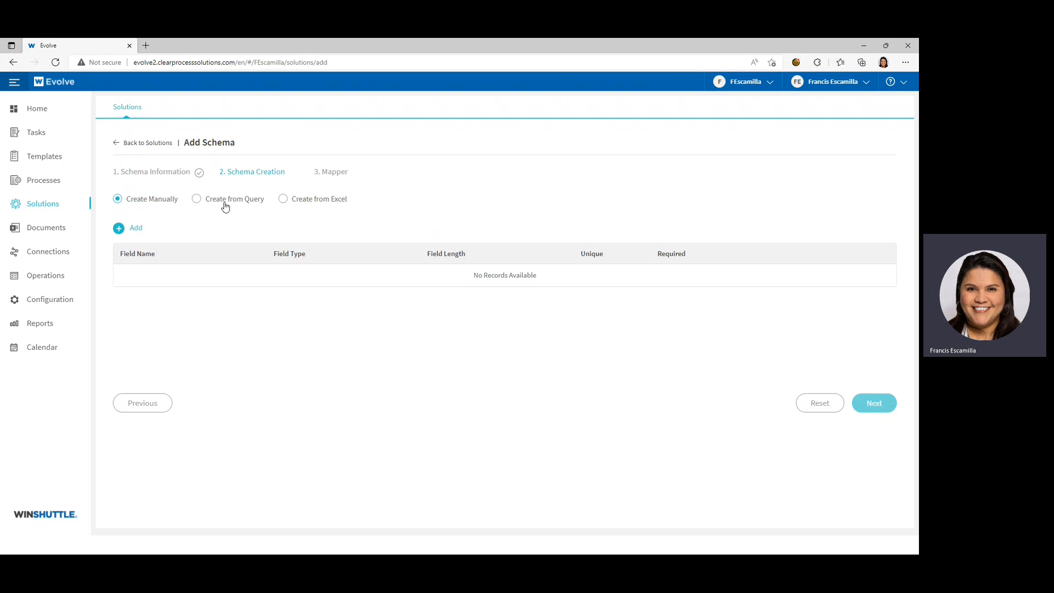
- Choose to create the schema from Excel and load the InventoryRDL file as its template
click(284, 201)
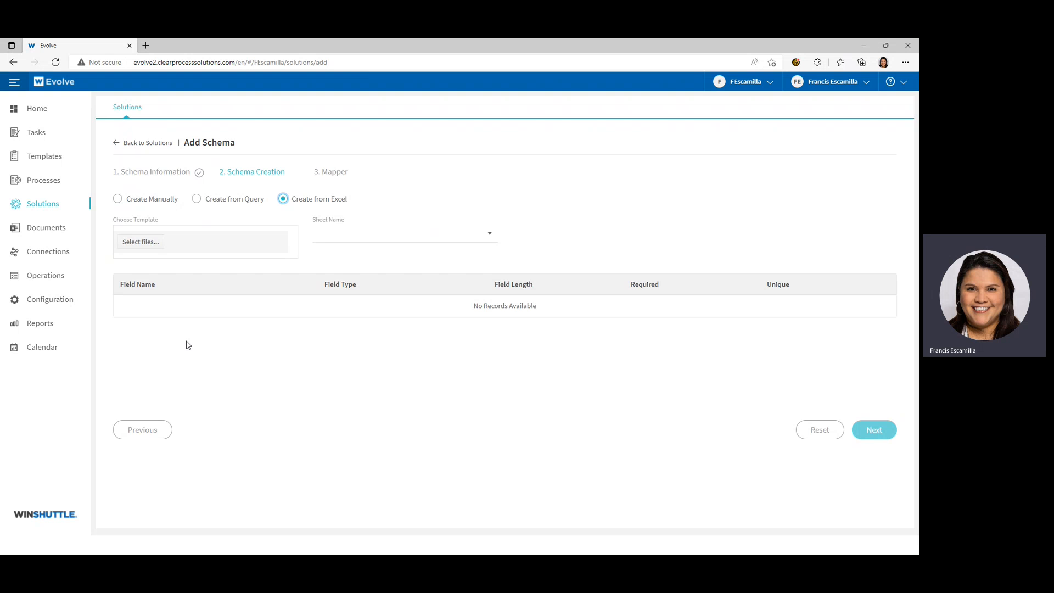
click(146, 245)
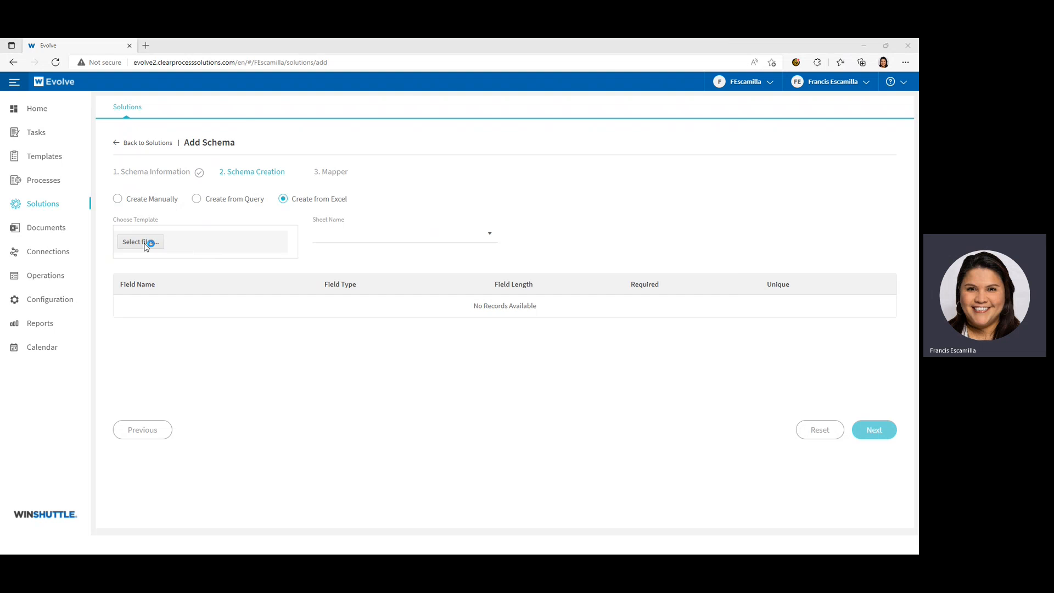
click(252, 129)
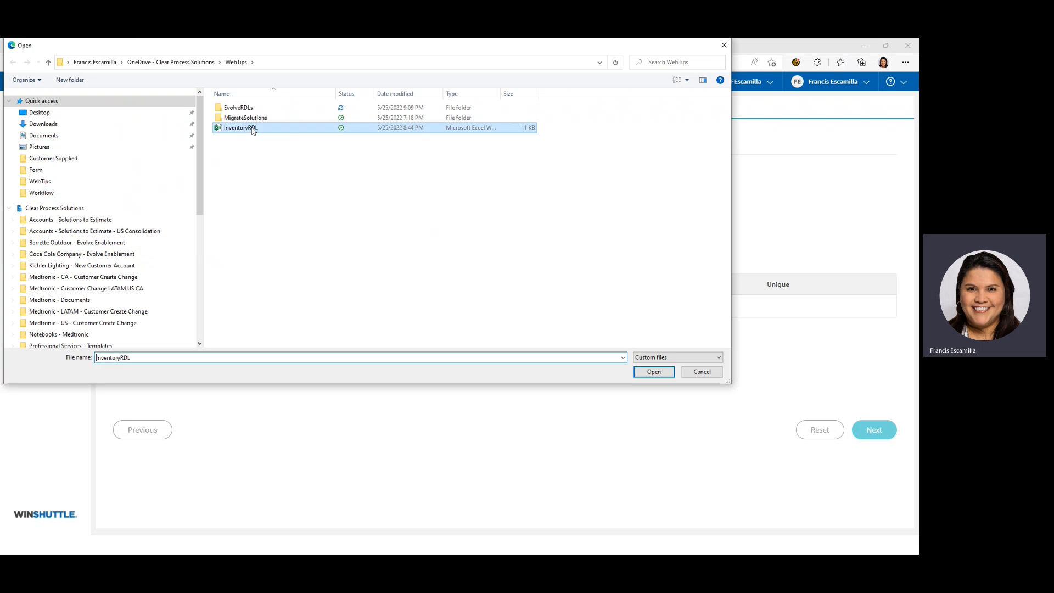
click(653, 372)
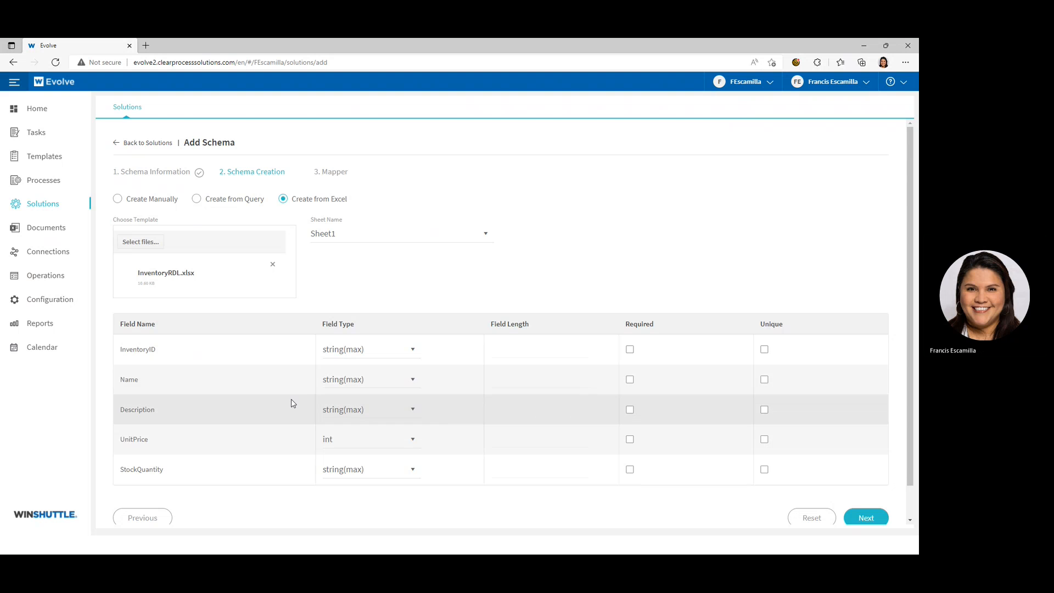
- Set the UnitPrice field type to decimal, keep the proposed column mapping A to E, and submit the schema
scroll(262, 365, down, 1)
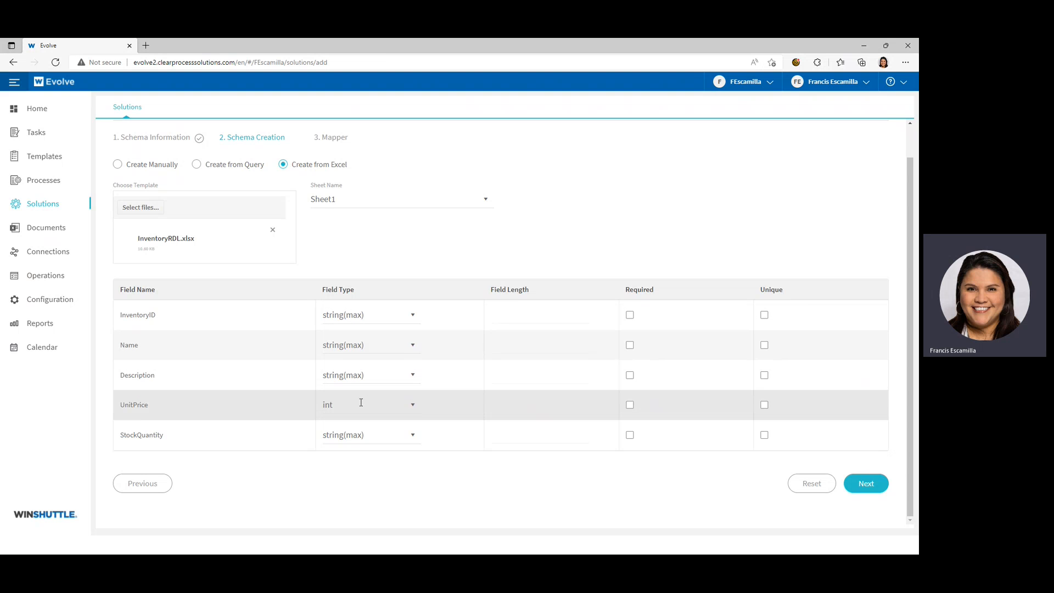
click(414, 406)
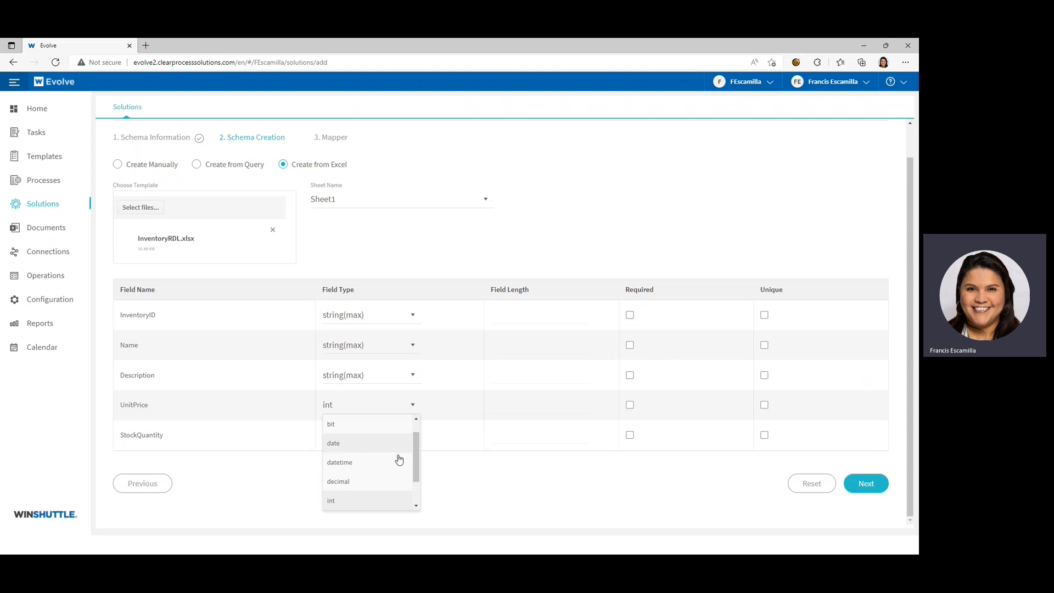
click(383, 480)
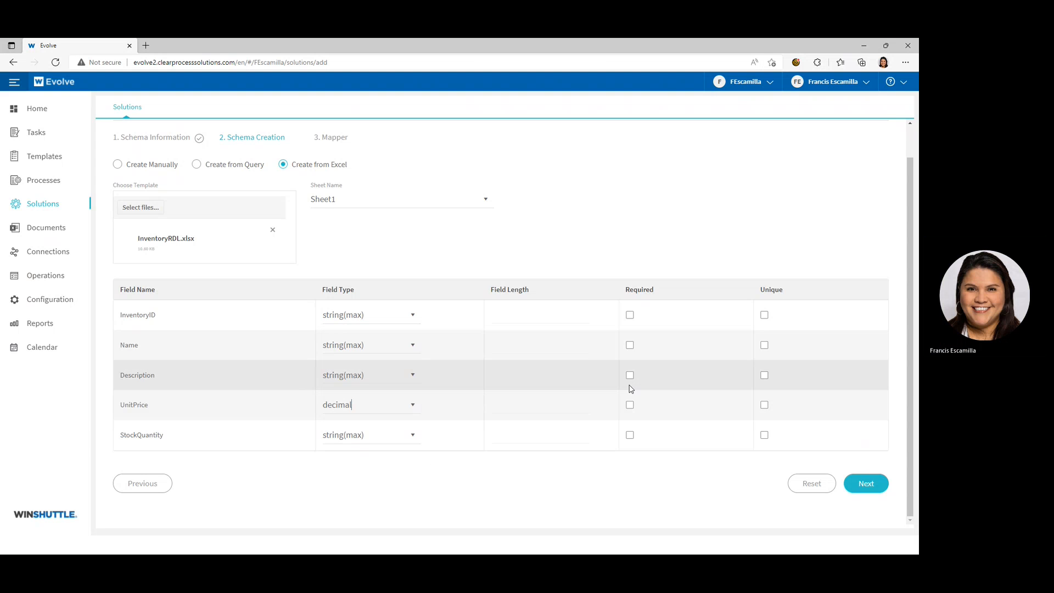
click(875, 483)
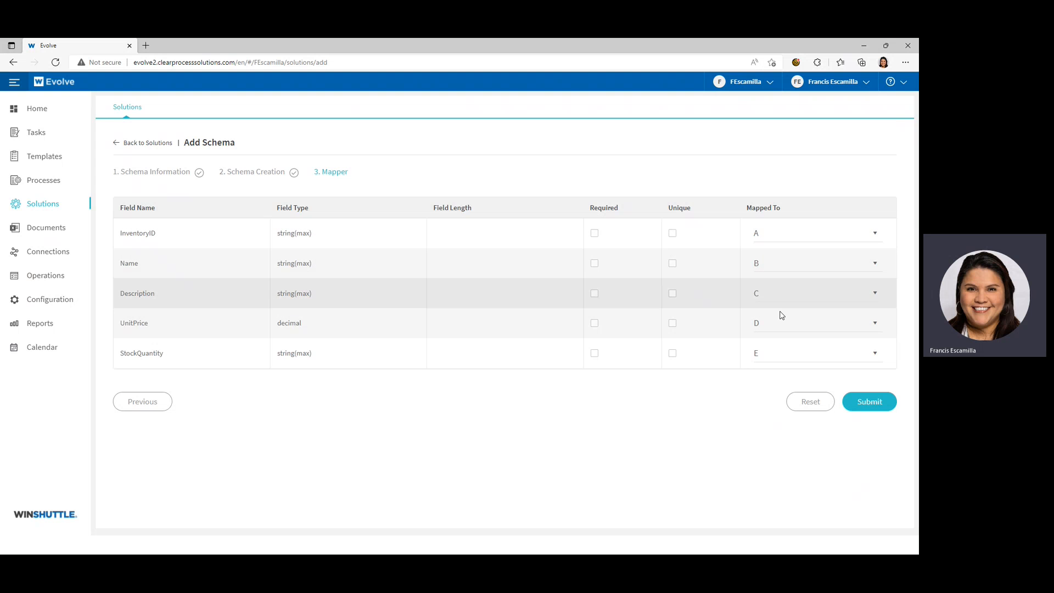
click(874, 404)
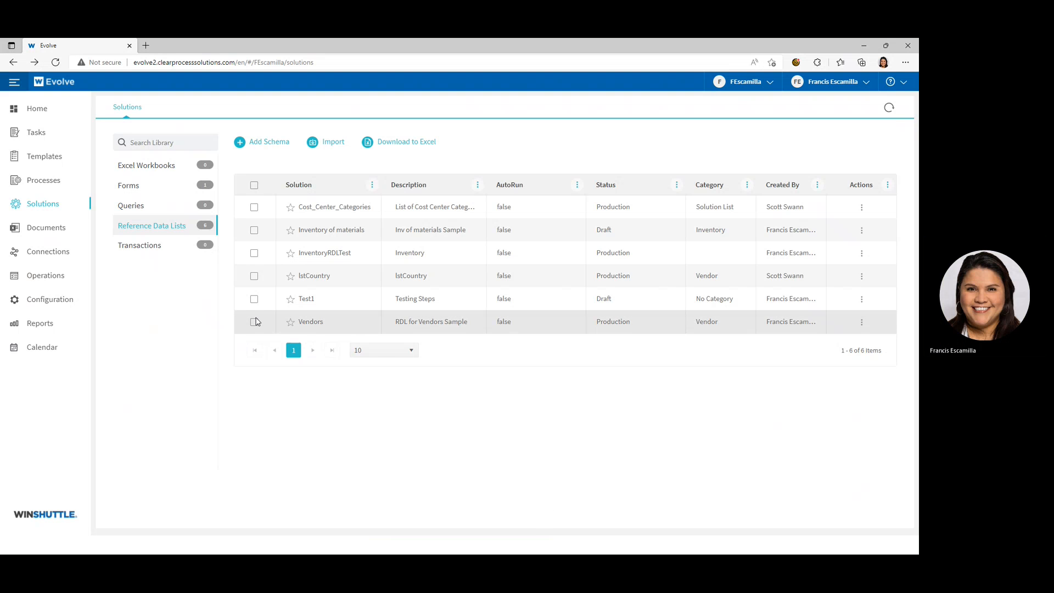
- Publish the Inventory of materials schema with Excel managing the reference data and the No Data Review Process workflow
click(254, 231)
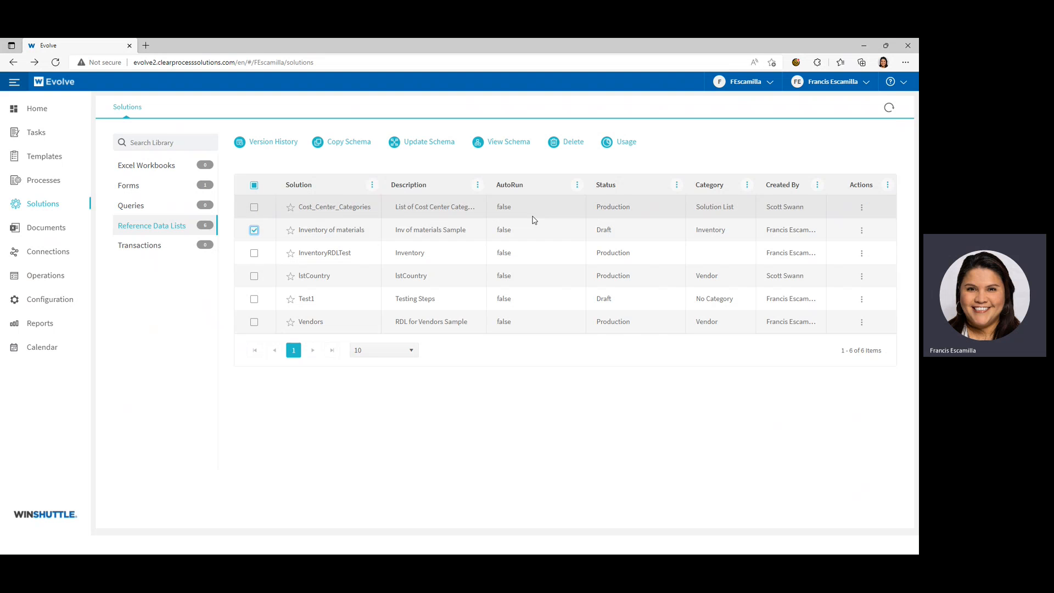
click(862, 231)
click(859, 252)
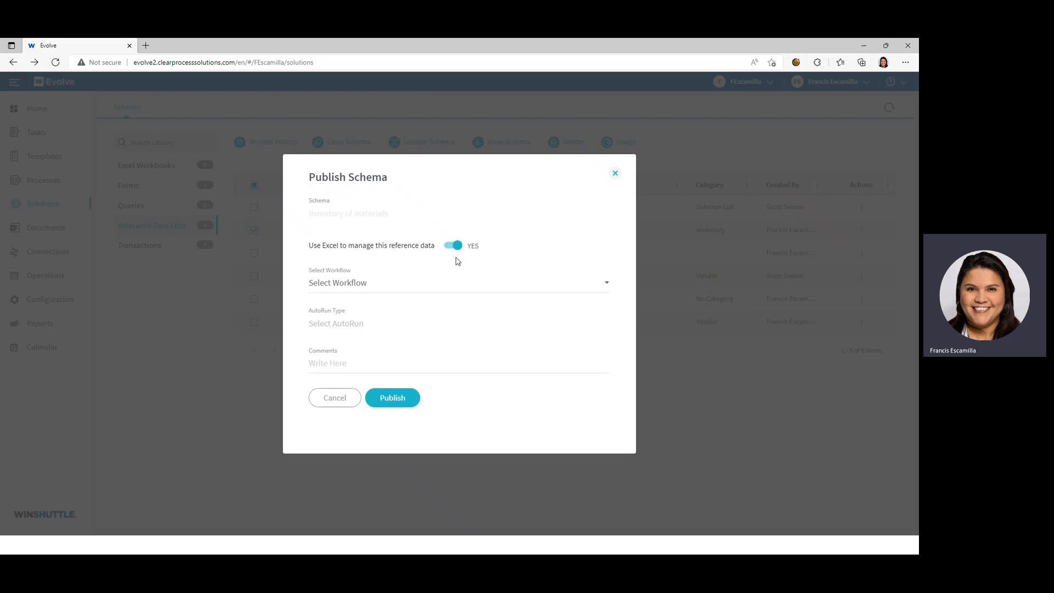
click(362, 283)
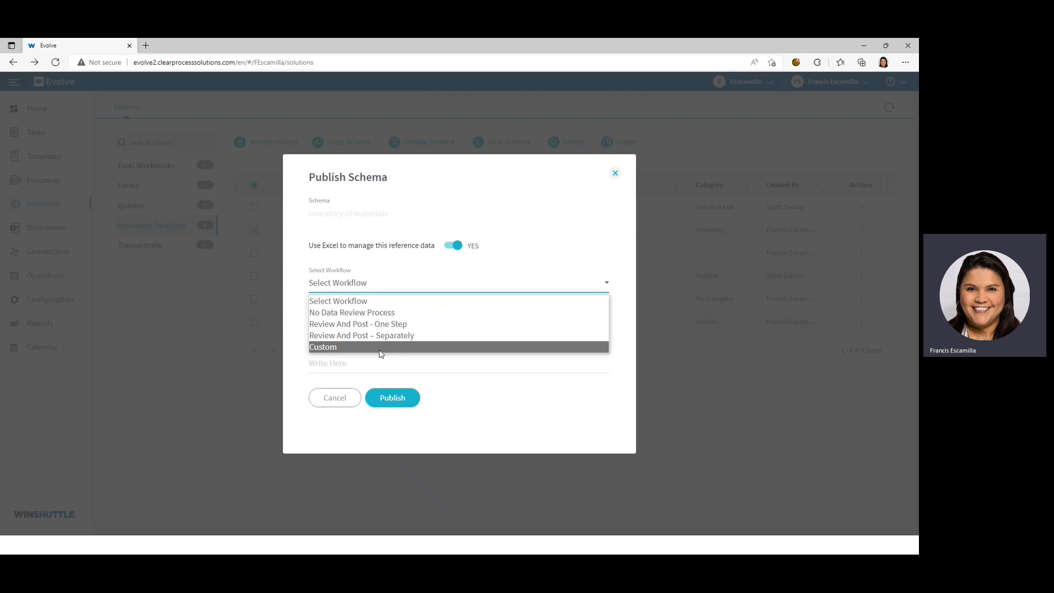
click(372, 315)
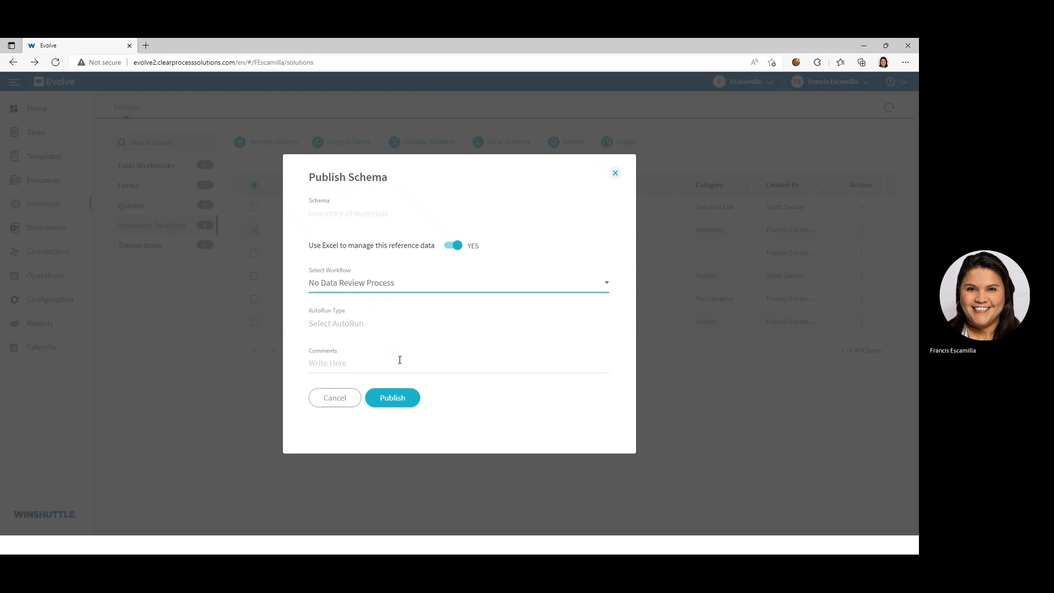
click(393, 399)
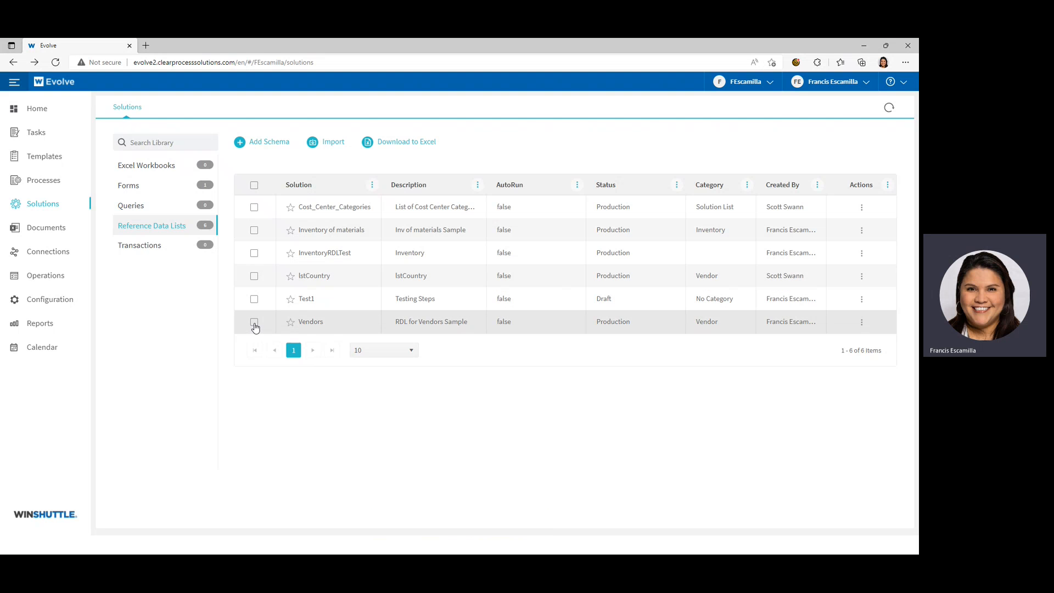
click(254, 231)
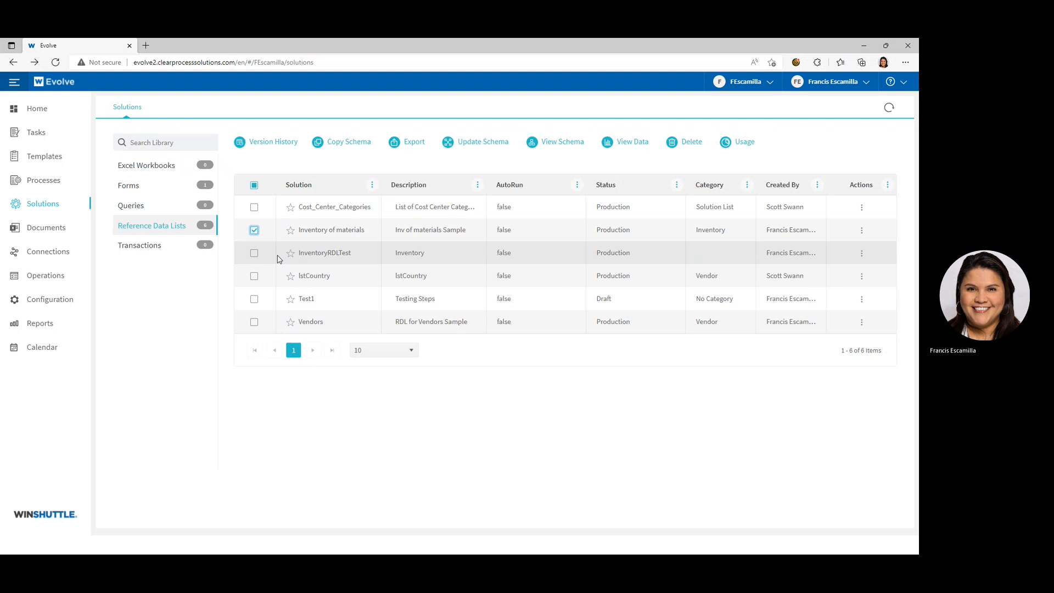
click(254, 230)
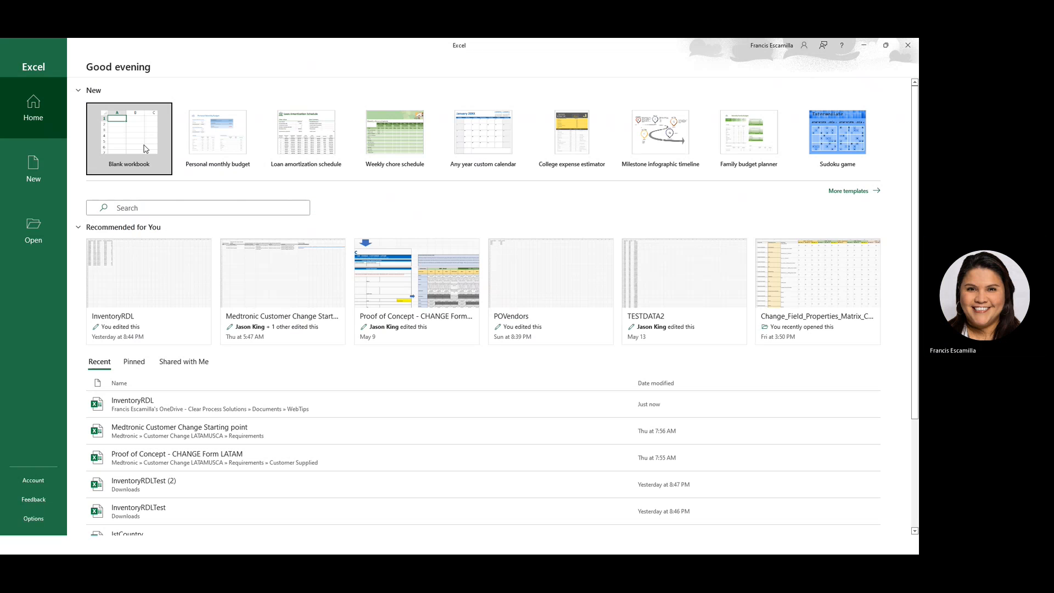
- Create a blank workbook in Excel and log on to Winshuttle Studio with user credentials, entering the account password
click(145, 146)
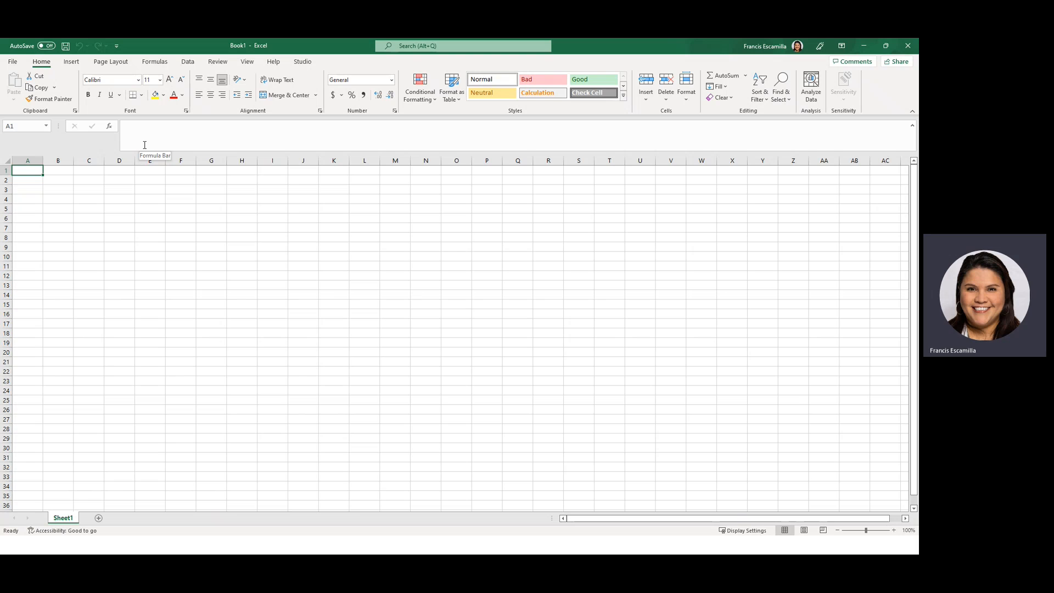
click(303, 62)
click(6, 94)
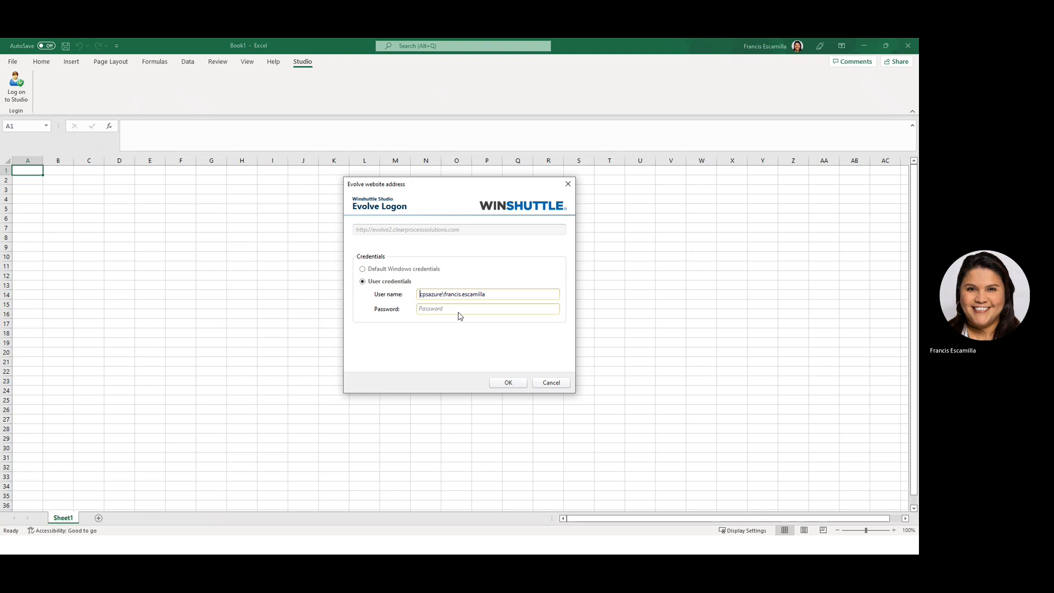
click(455, 310)
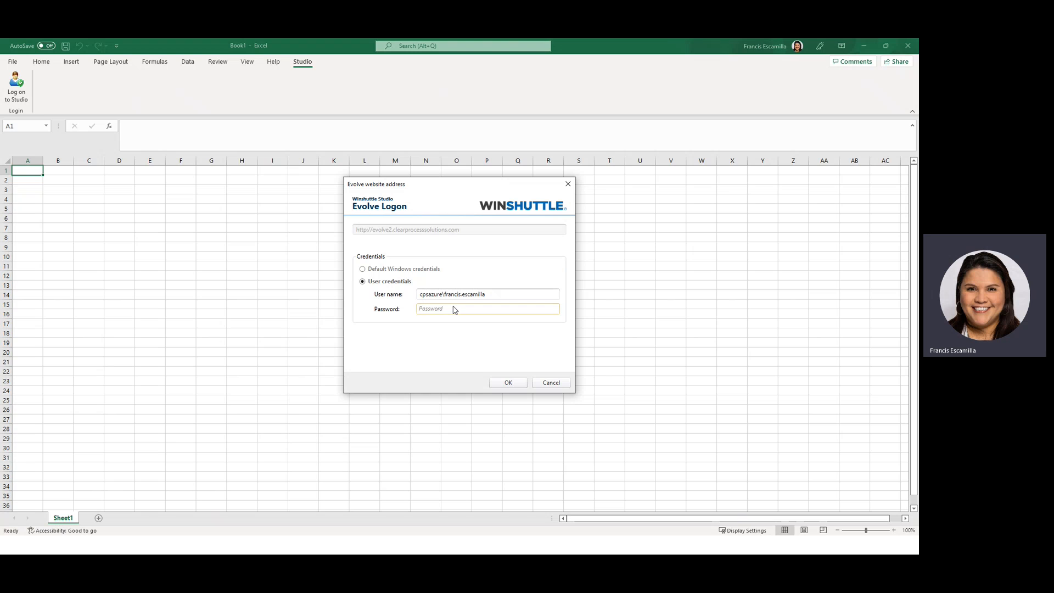
text(•)
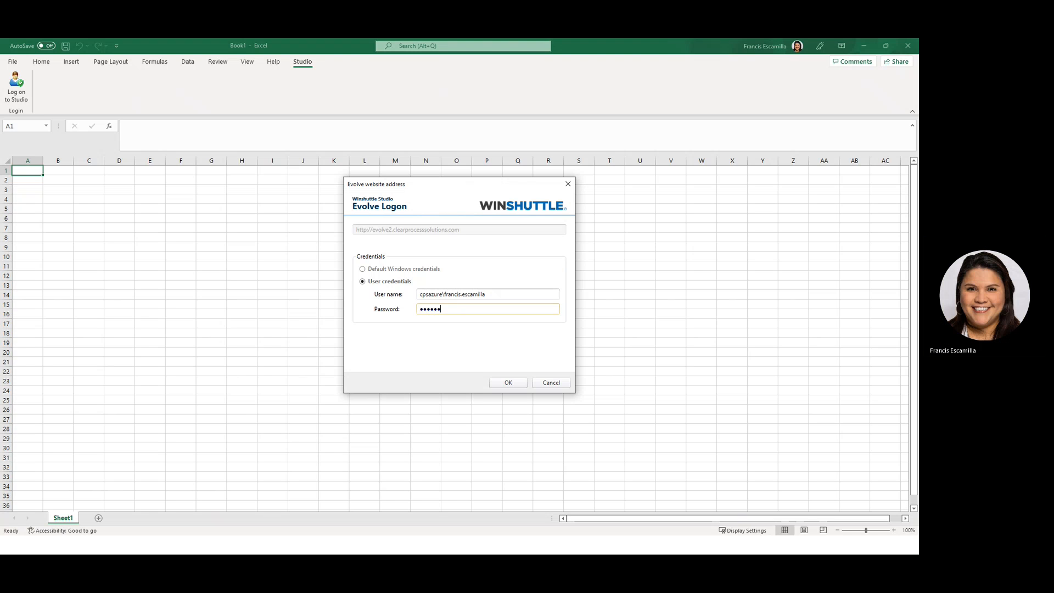
text(•••••••••)
click(521, 384)
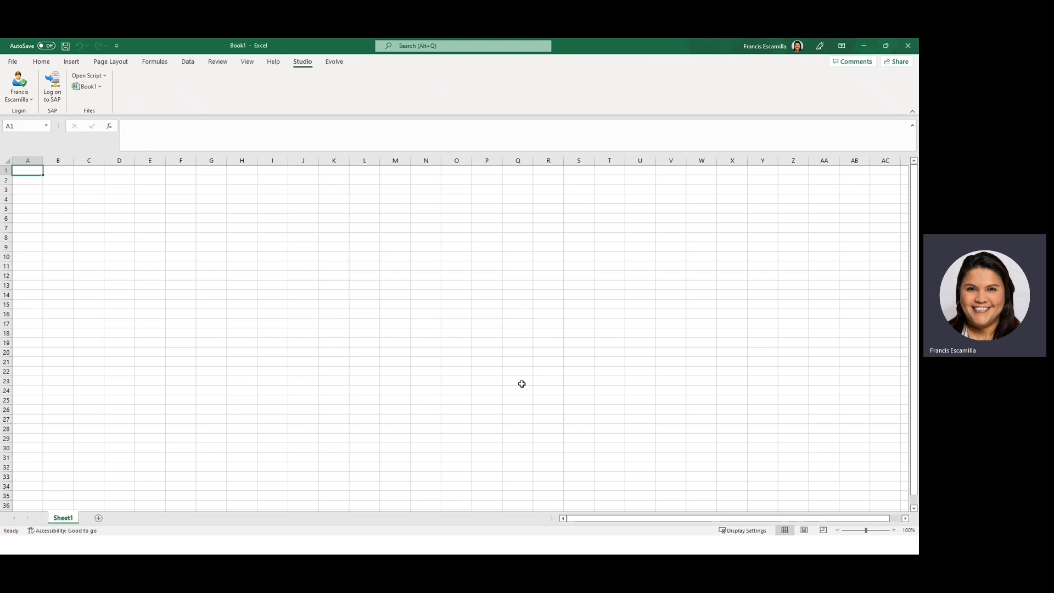
- Bring up the app selection for the Studio connection and confirm the starred app as the active one
click(32, 100)
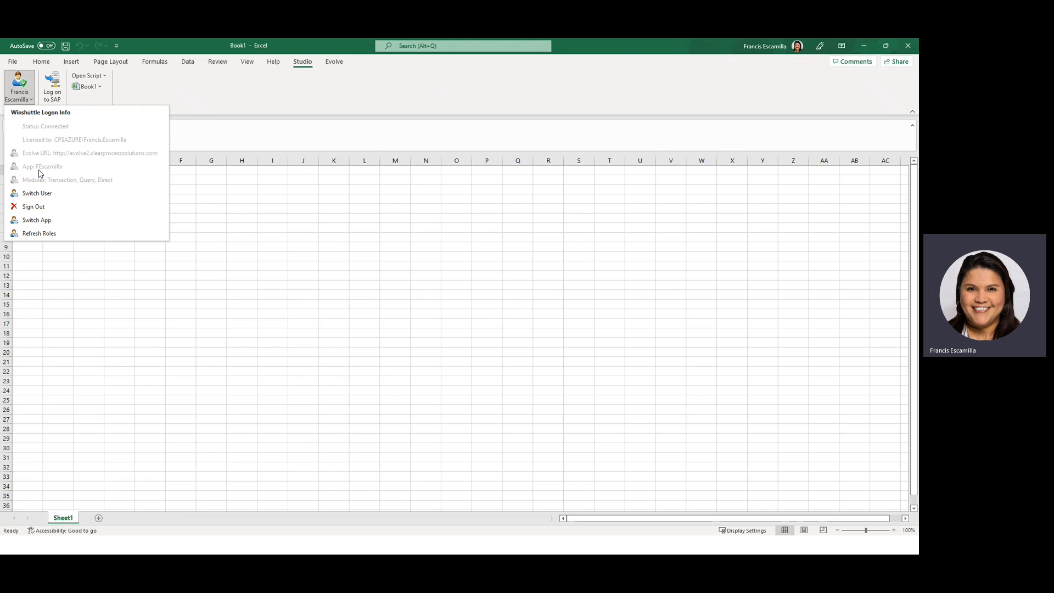
click(37, 222)
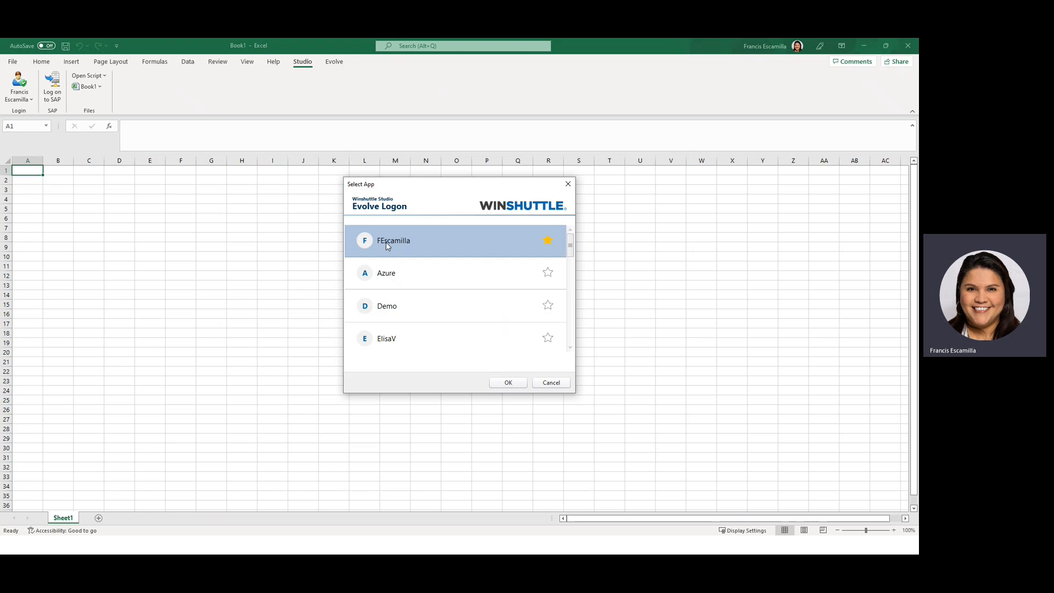
click(509, 383)
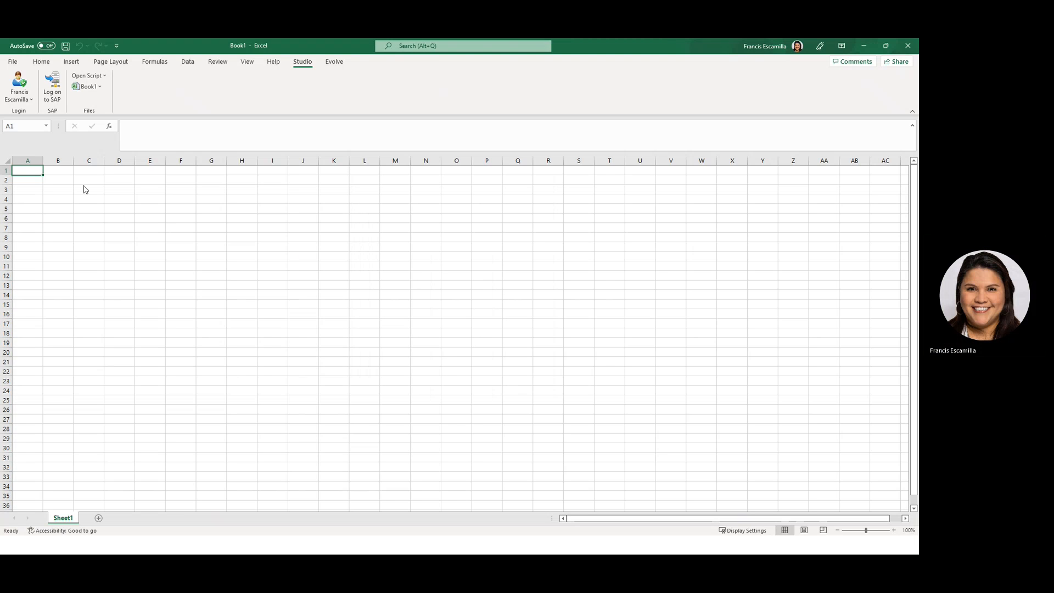
- Open the Inventory of materials reference data template from the Evolve reference data lists
click(339, 66)
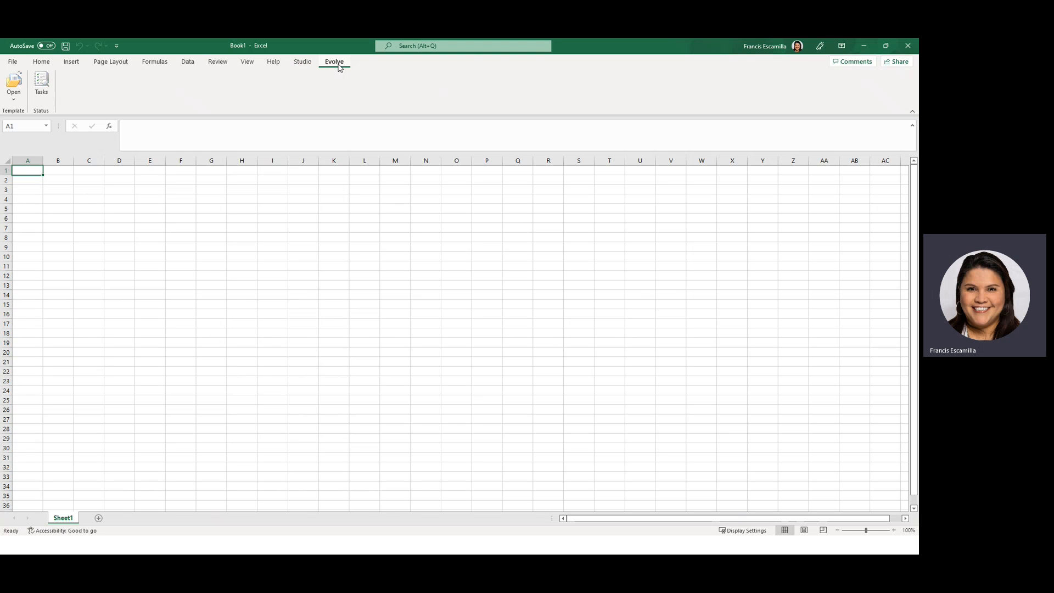
click(16, 102)
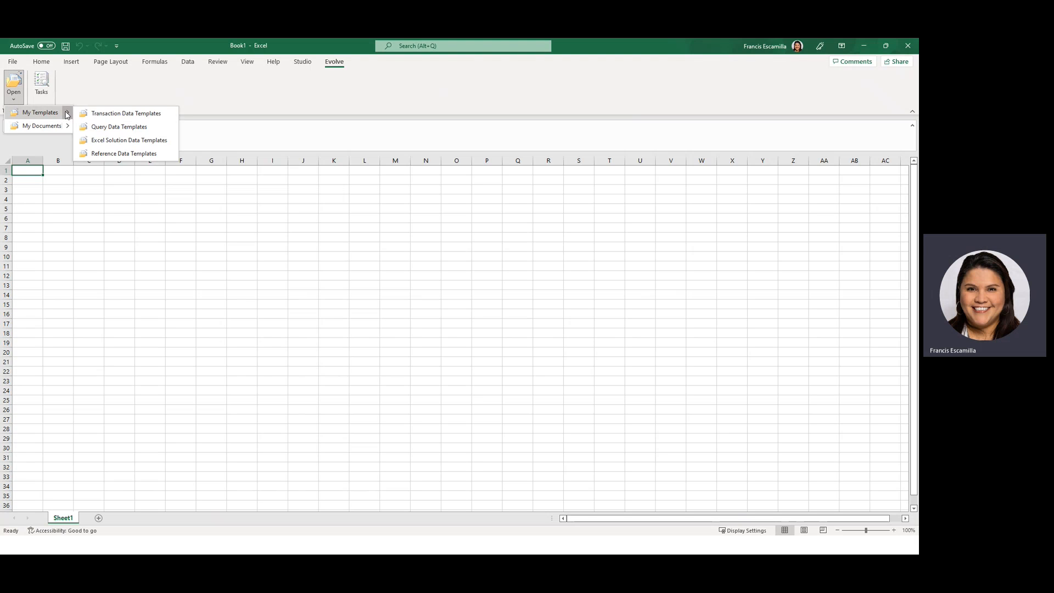
mouse_move(68, 114)
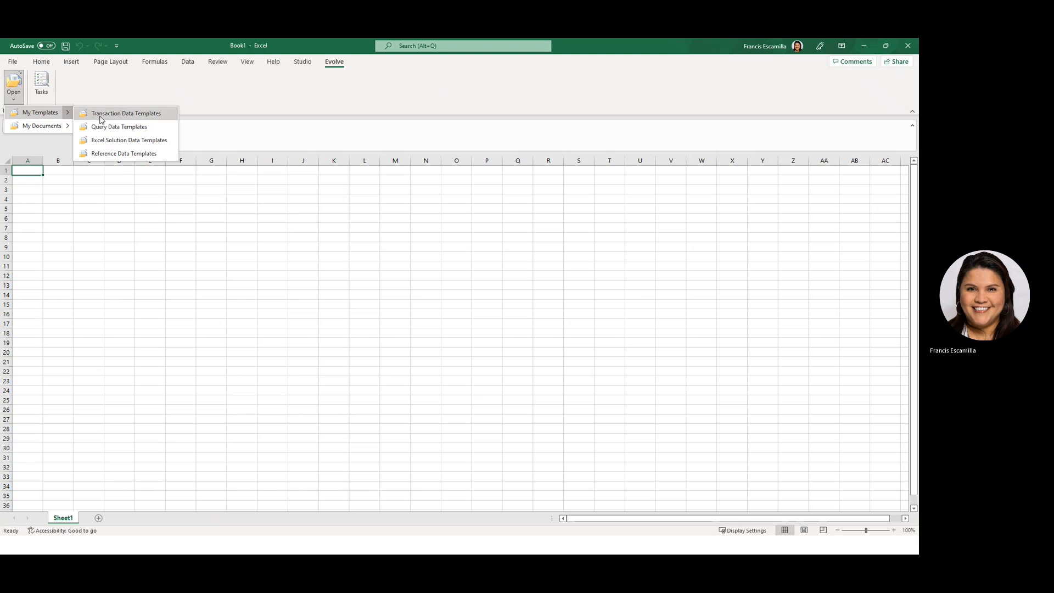
click(106, 156)
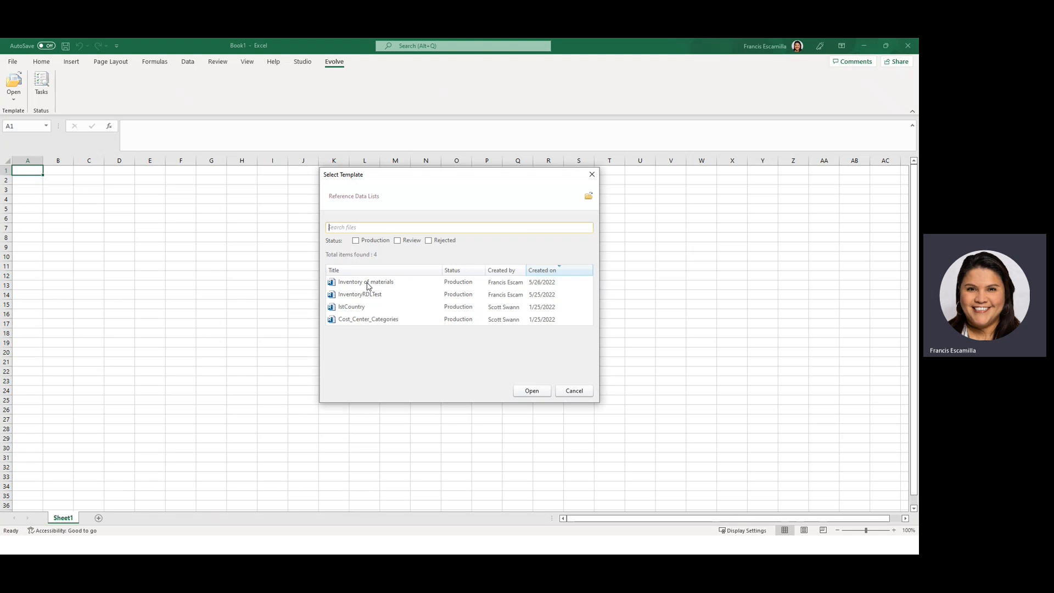
click(368, 284)
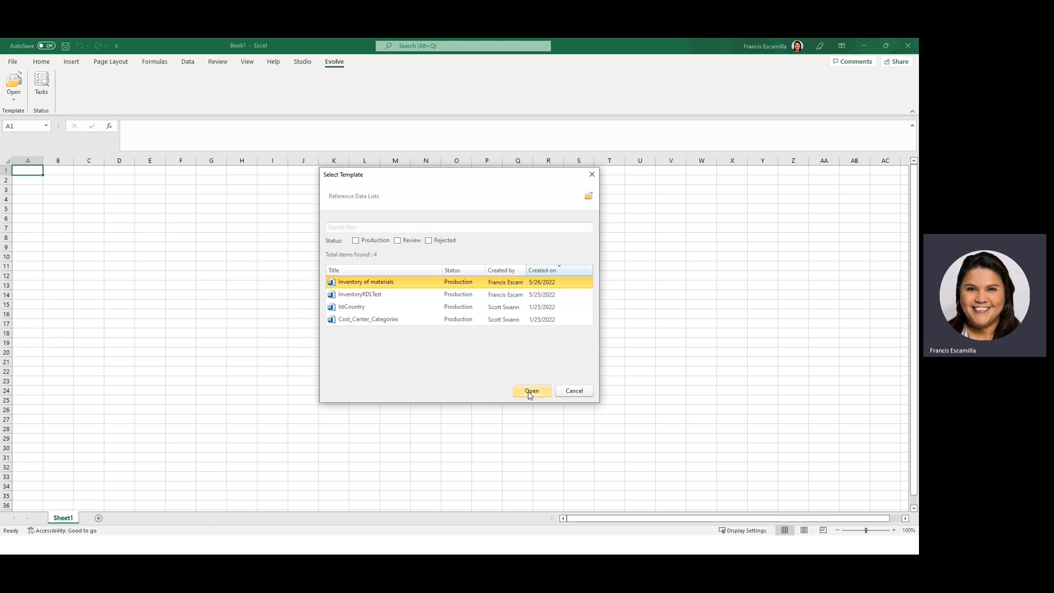
click(531, 391)
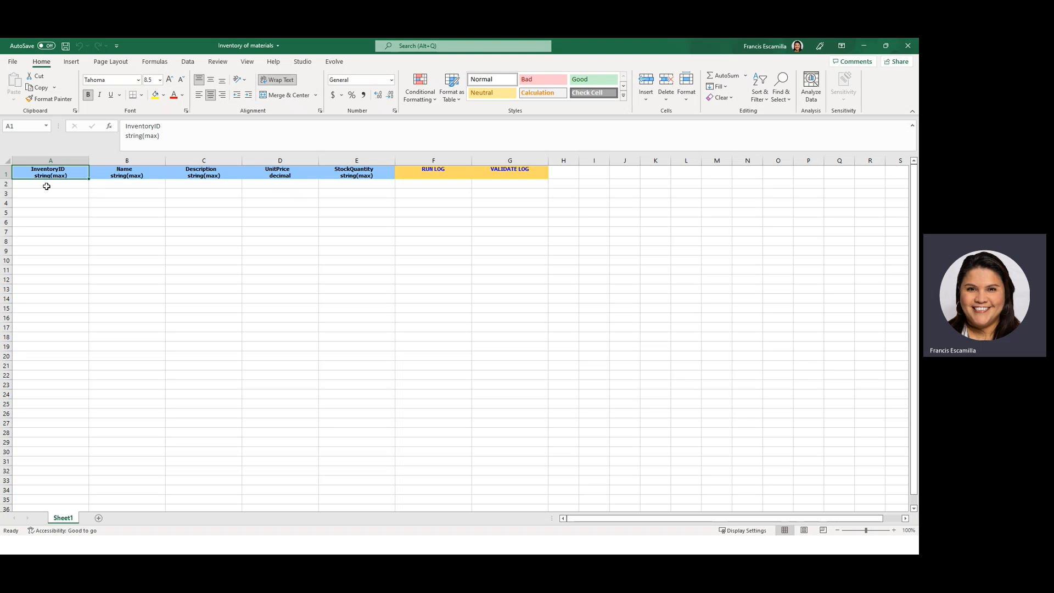
- Copy the item rows A2:E21 without headers from the InventoryRDL workbook and paste them into the Inventory of materials template from cell A2
click(46, 186)
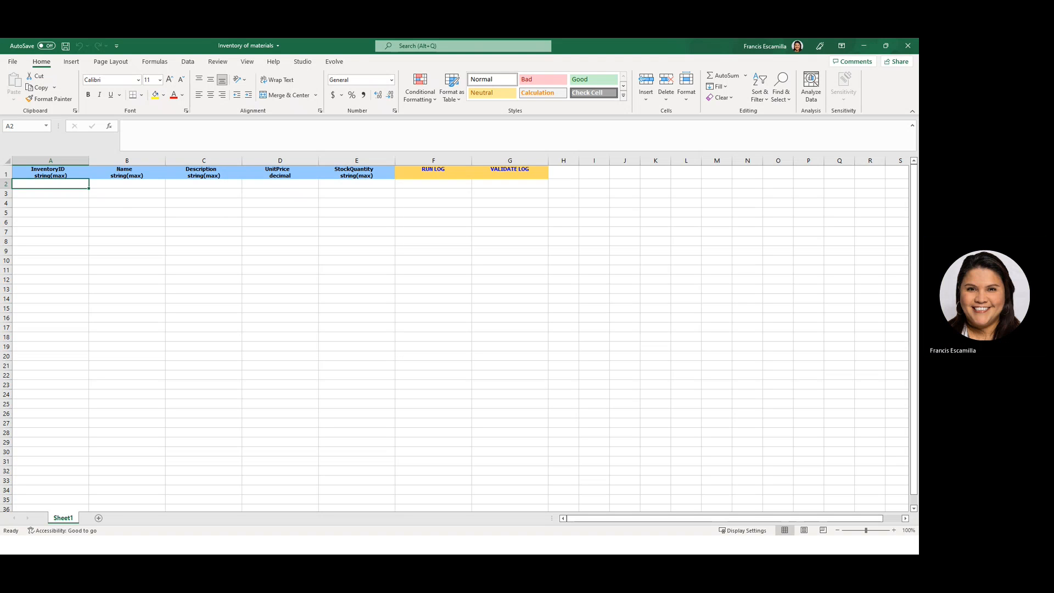
click(615, 375)
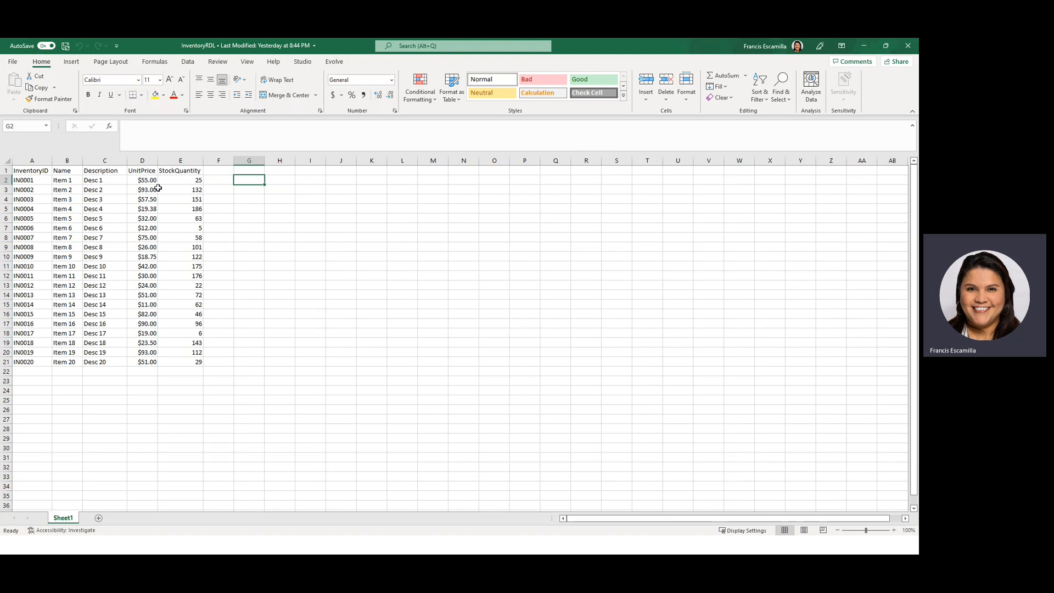
drag(25, 180, 174, 358)
key(ctrl+c)
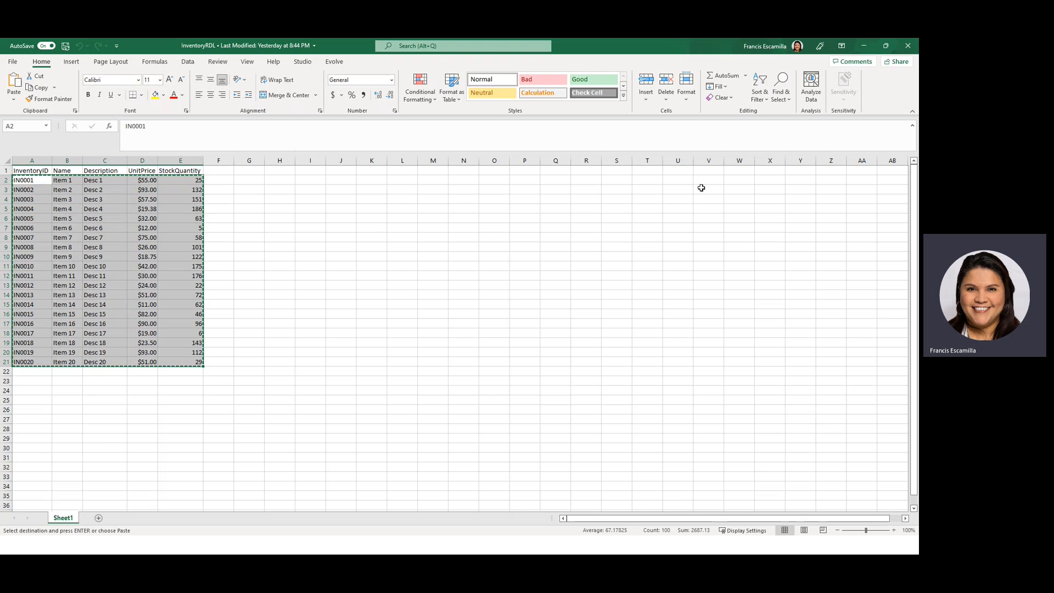
click(864, 45)
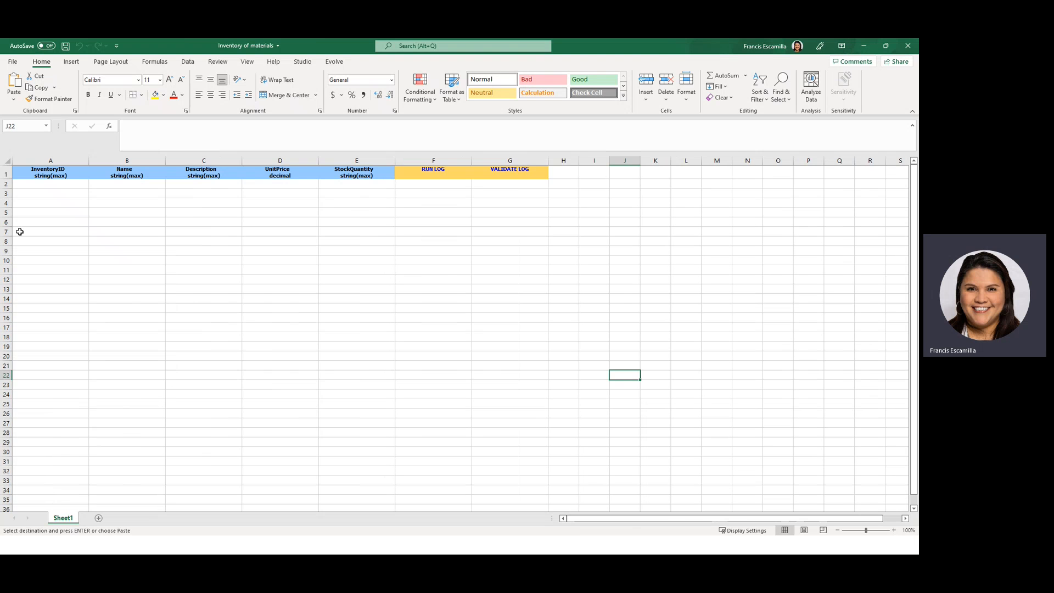
click(46, 185)
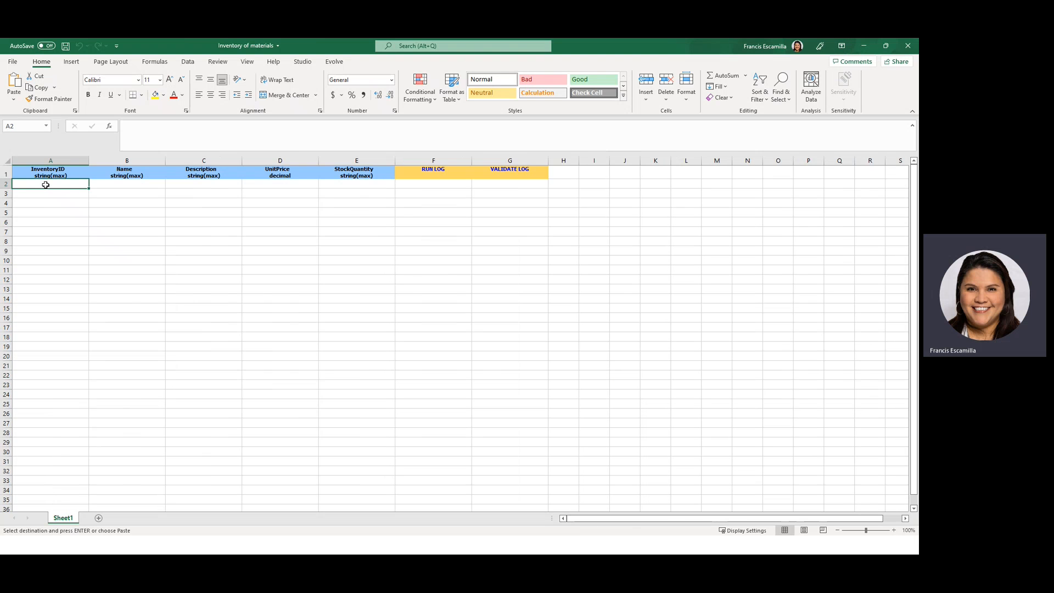
key(ctrl+v)
click(461, 298)
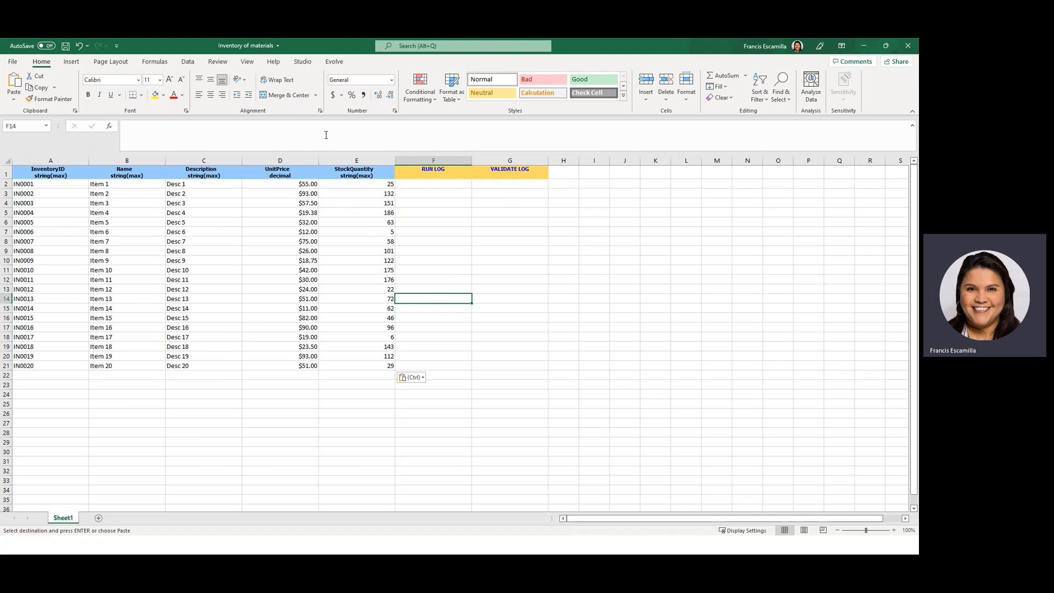
- Run the data upload, saving the file to the library as Inventory of materials_05_26_2022, and close the open workbooks
click(334, 62)
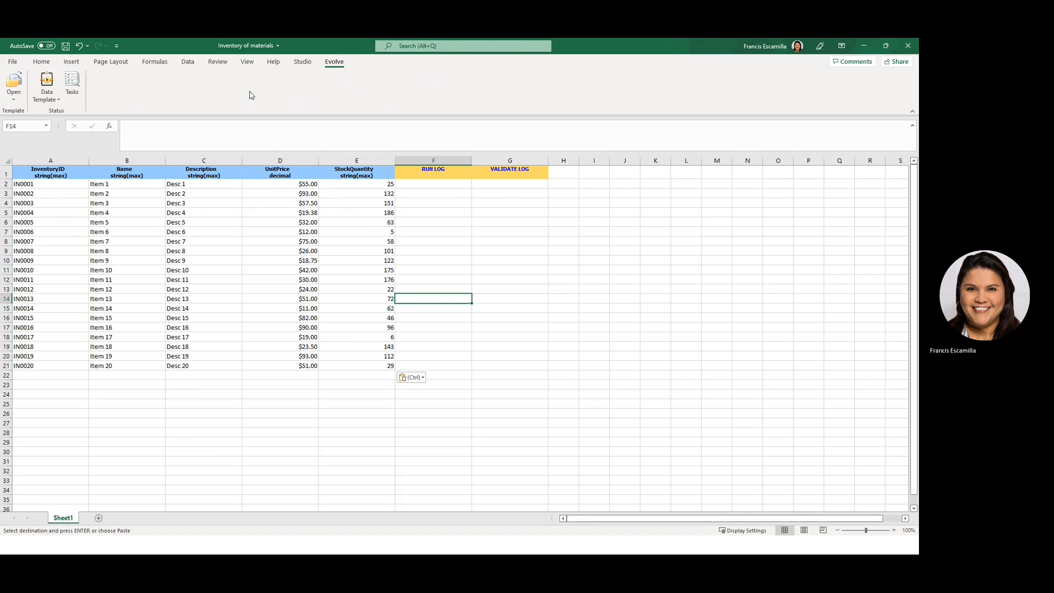
click(303, 63)
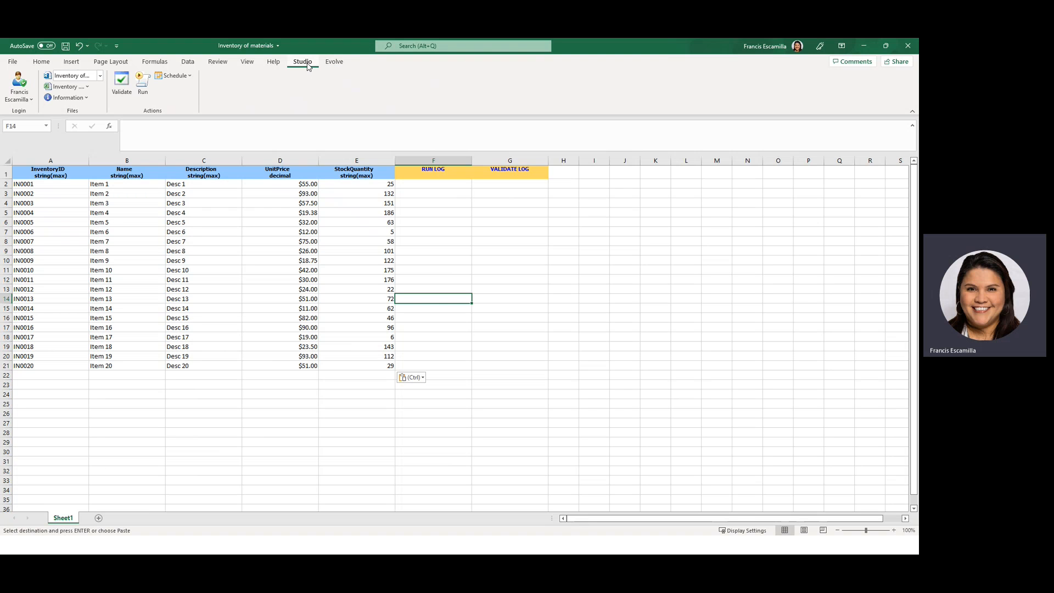
click(144, 84)
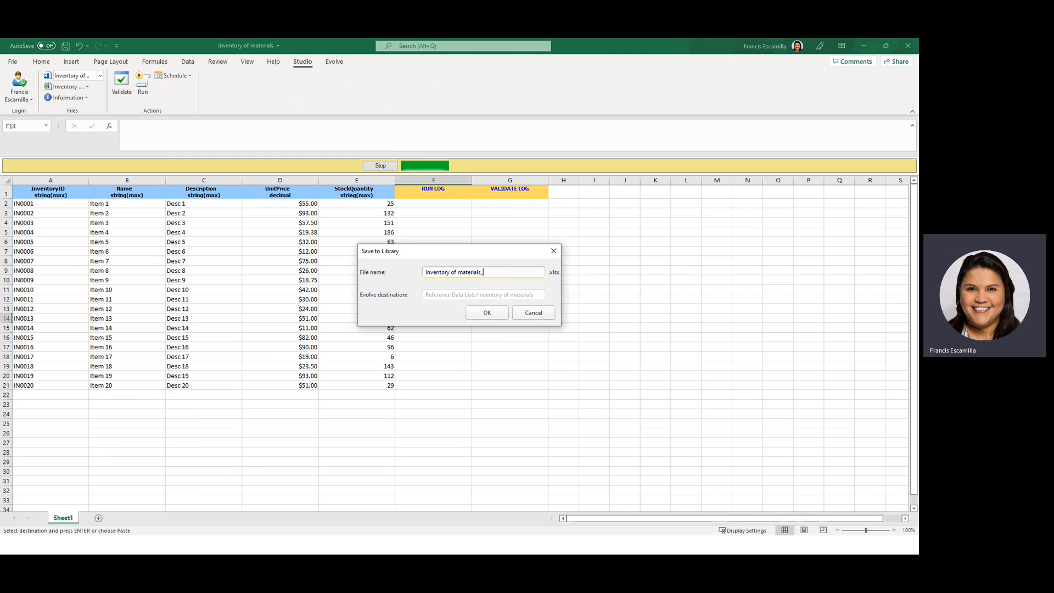
text(5_26_)
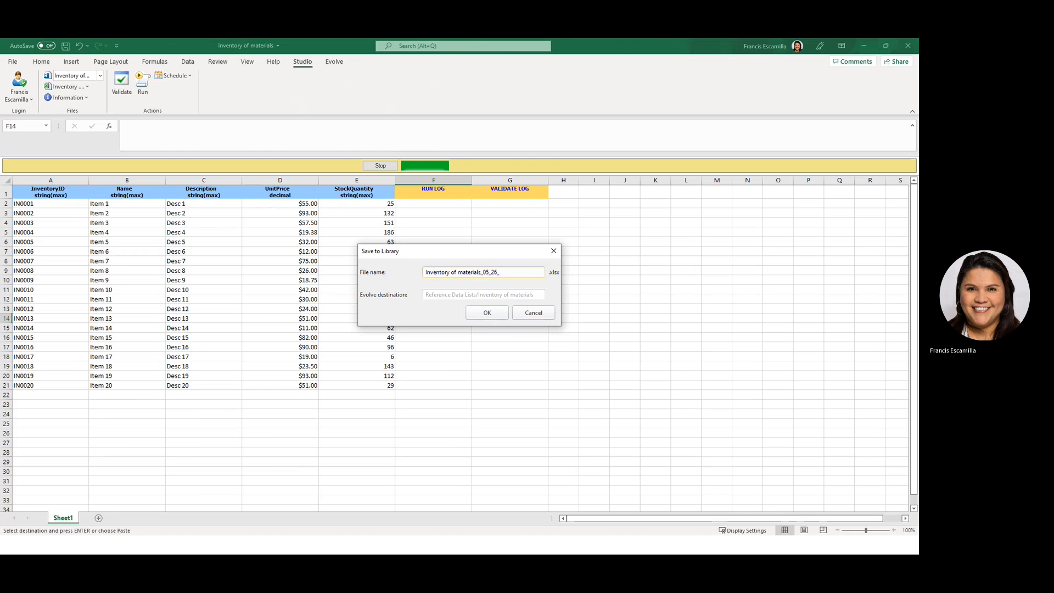
text(2022)
click(499, 317)
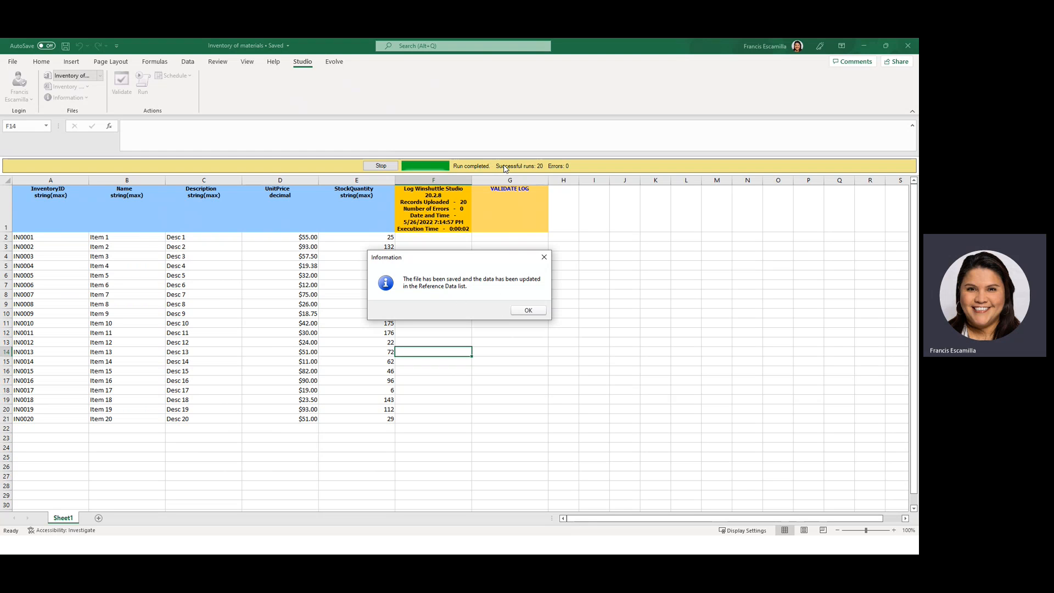
click(534, 313)
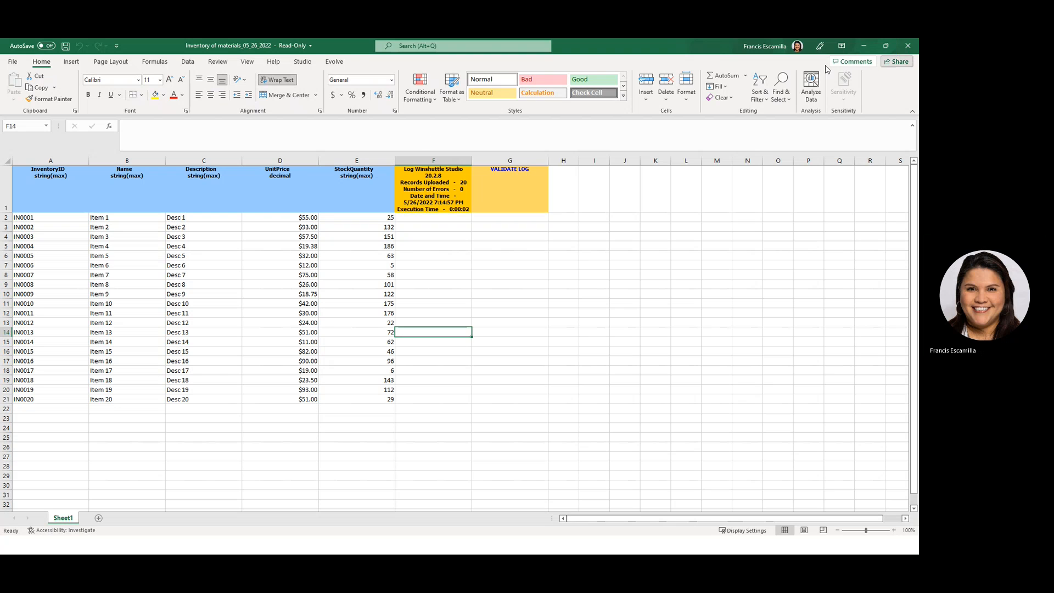
click(905, 48)
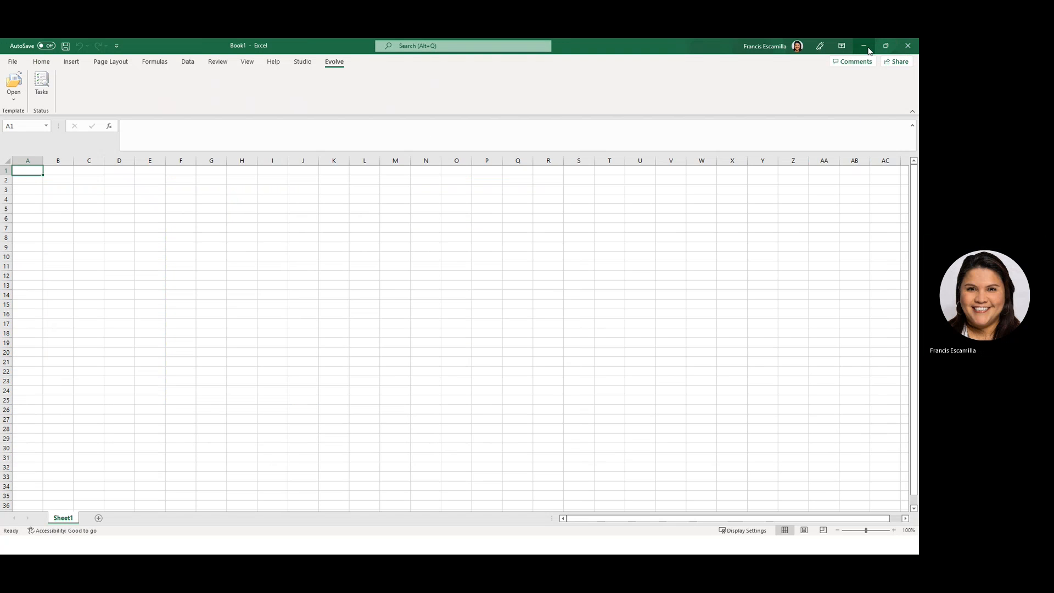
click(907, 46)
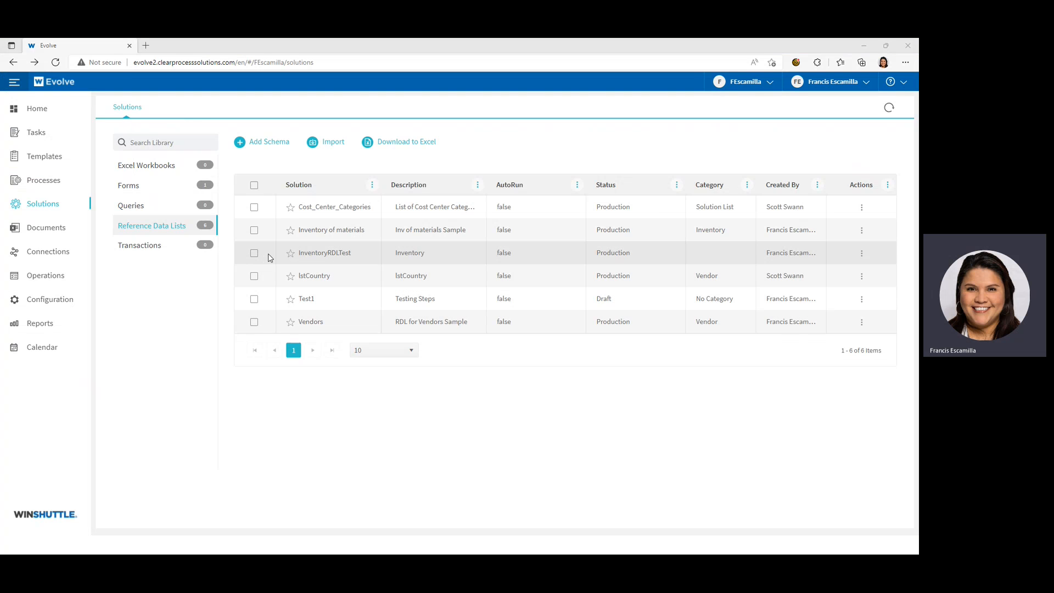
- View the data of the Inventory of materials list in Evolve and check both pages of records
click(254, 231)
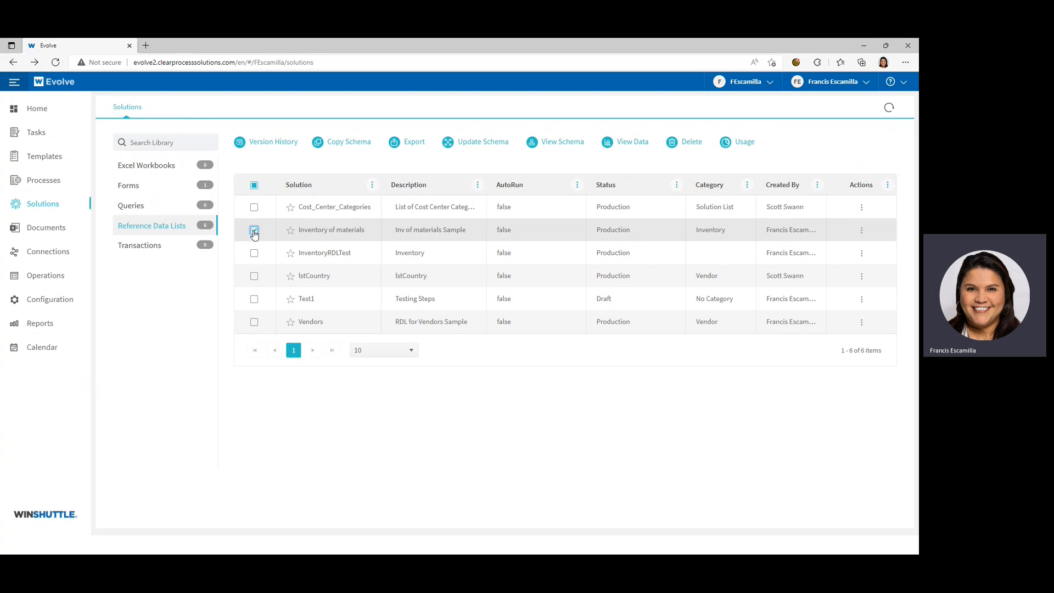
click(625, 146)
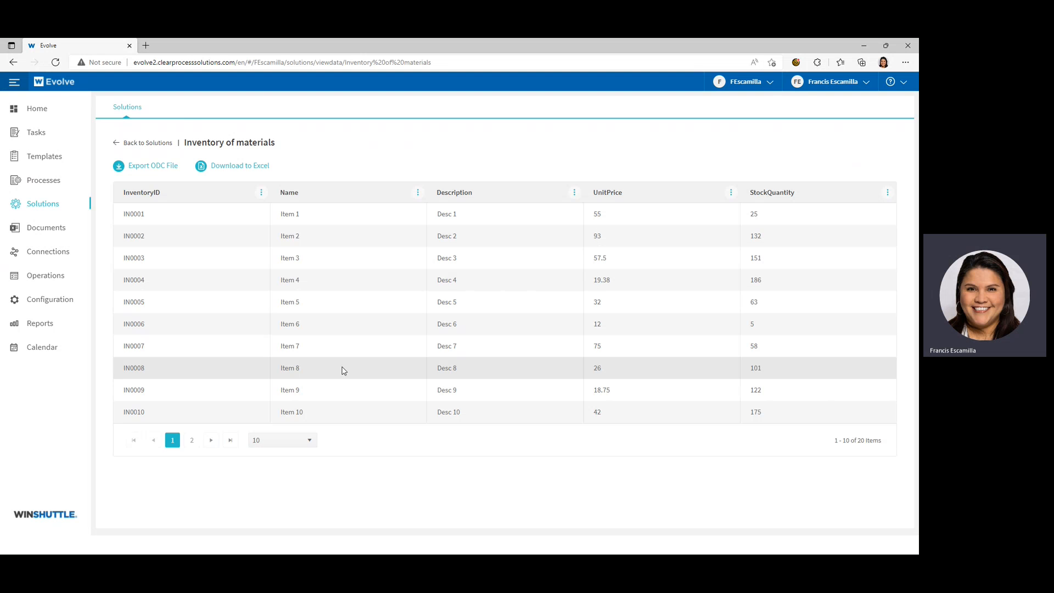
click(207, 445)
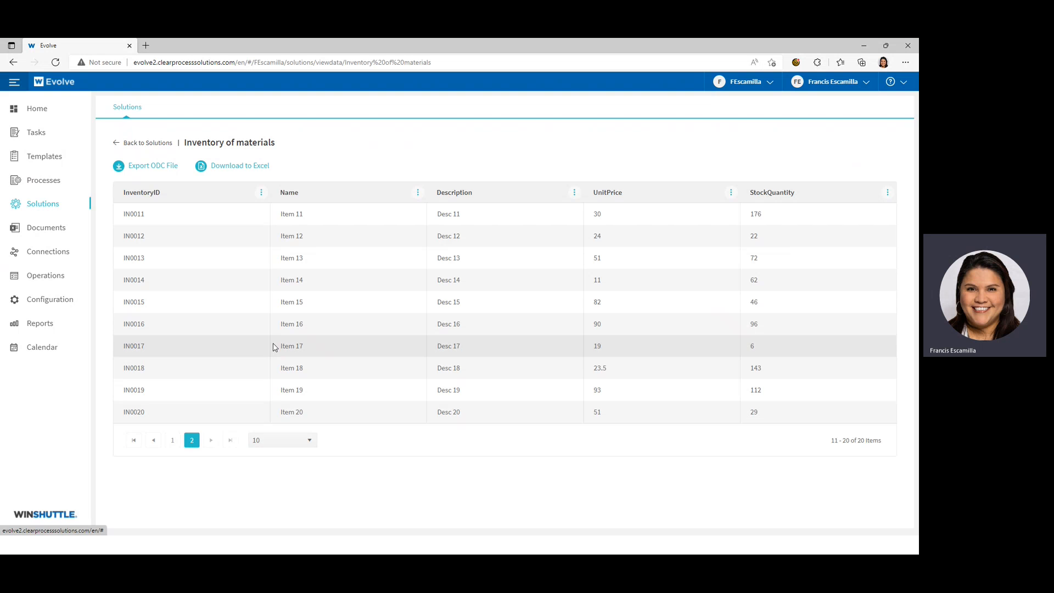
click(171, 442)
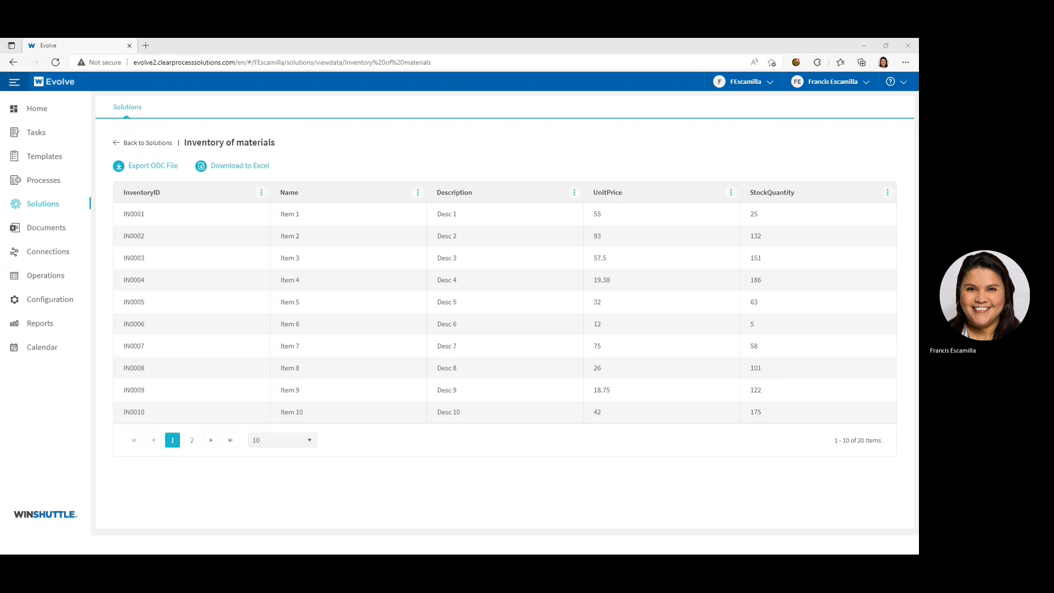
- Bring a new blank Excel workbook forward and check the Winshuttle Studio connection status and active app
drag(919, 135, 583, 83)
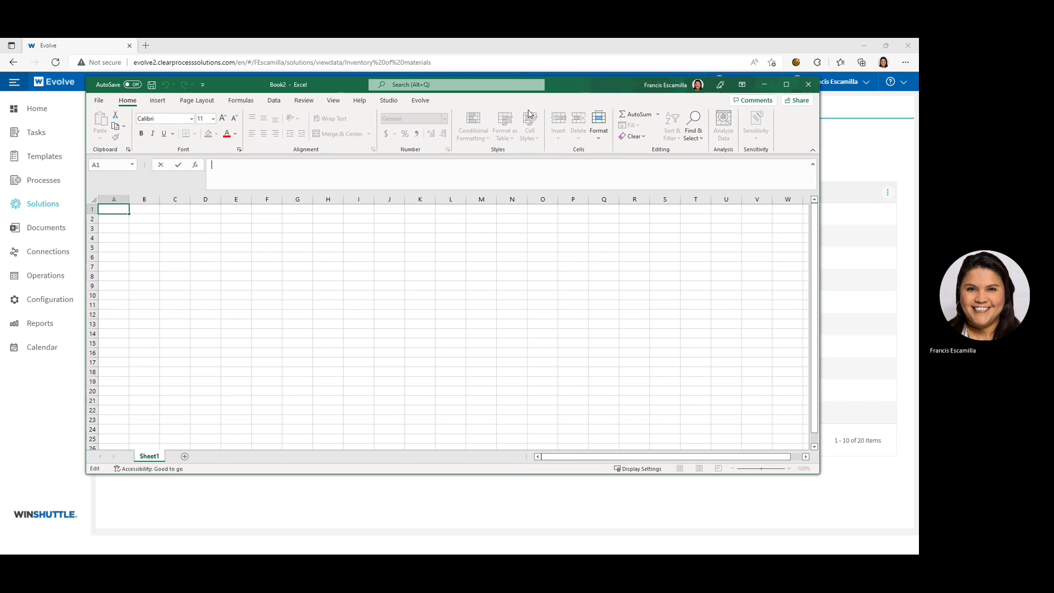
click(390, 101)
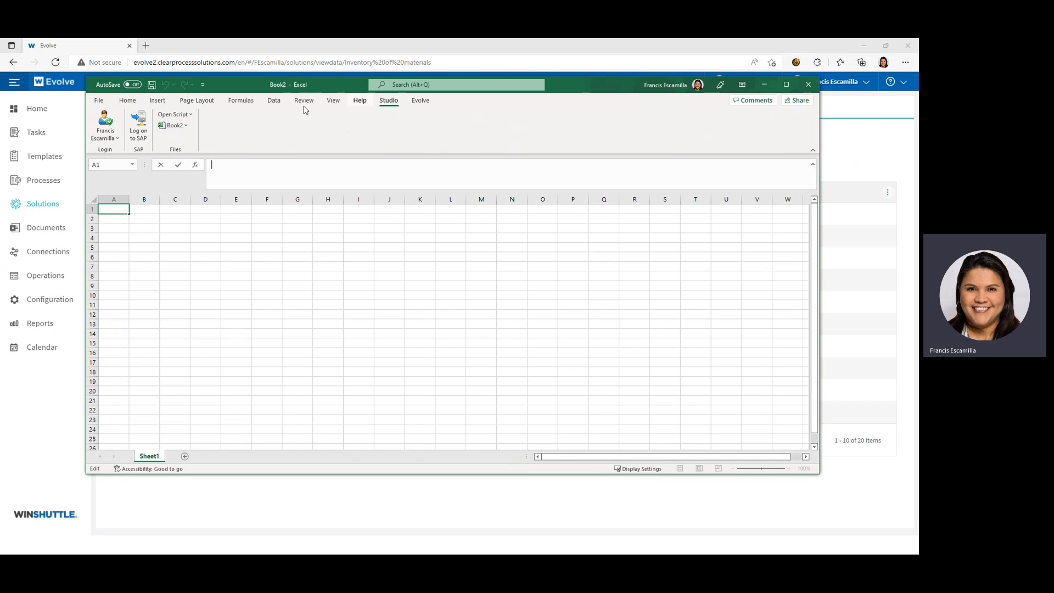
click(113, 138)
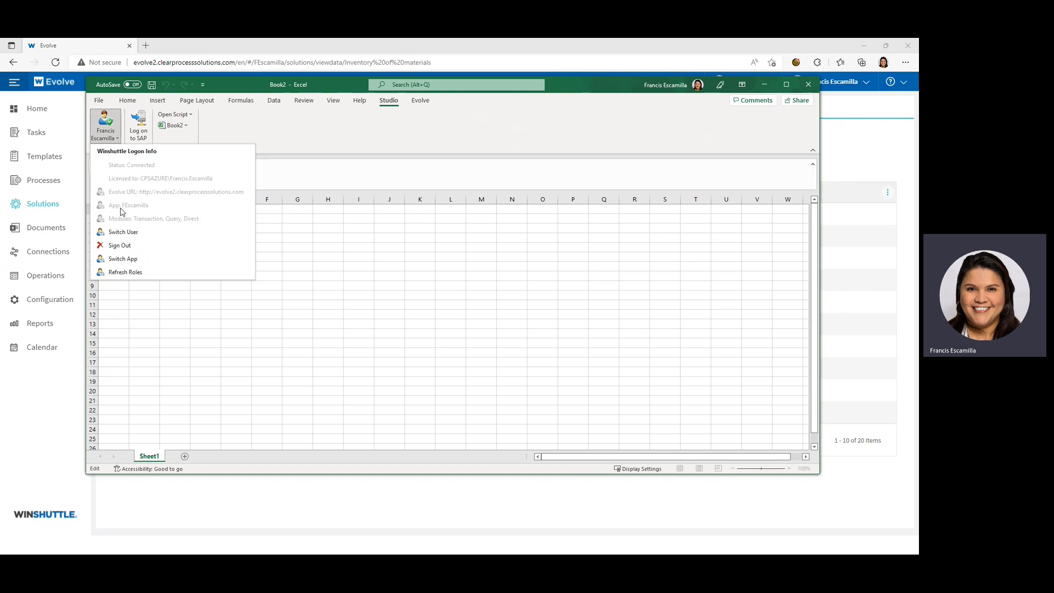
click(267, 144)
- Try to open the Inventory of materials reference data template from the Evolve templates
click(421, 100)
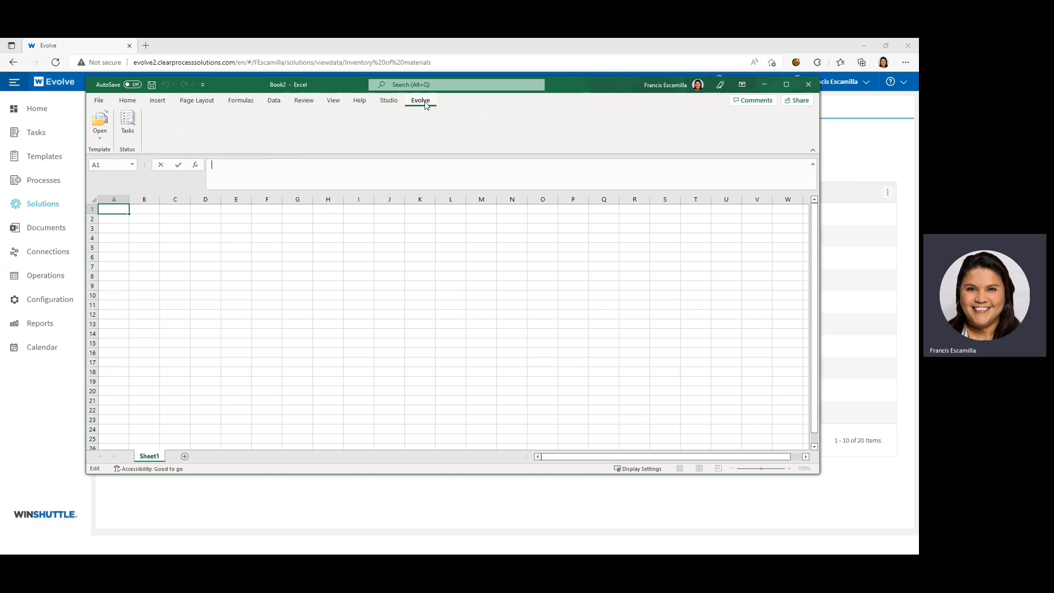
click(100, 140)
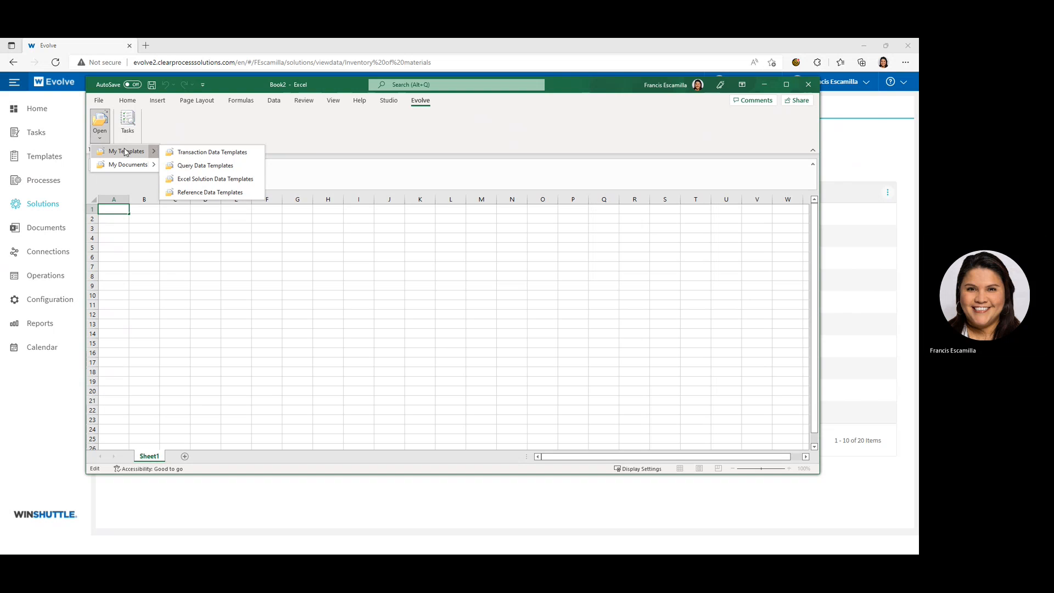
mouse_move(155, 154)
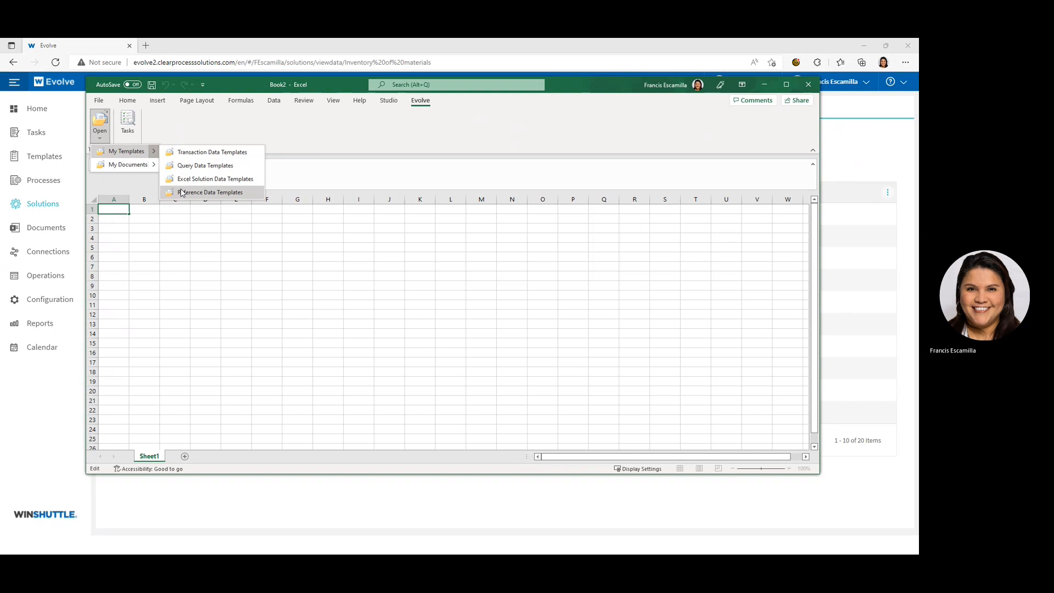
click(182, 193)
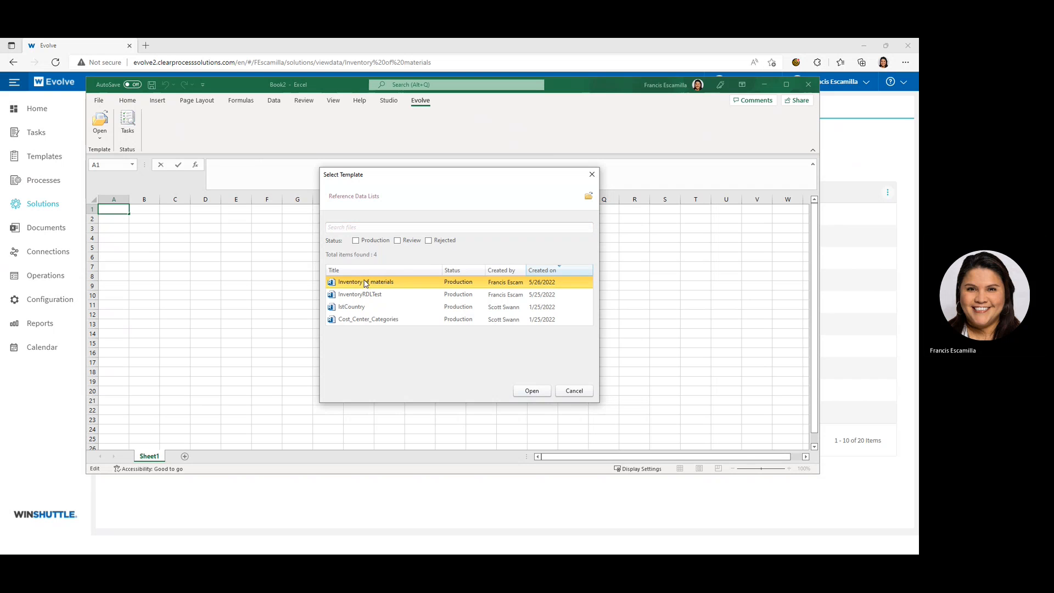
click(365, 282)
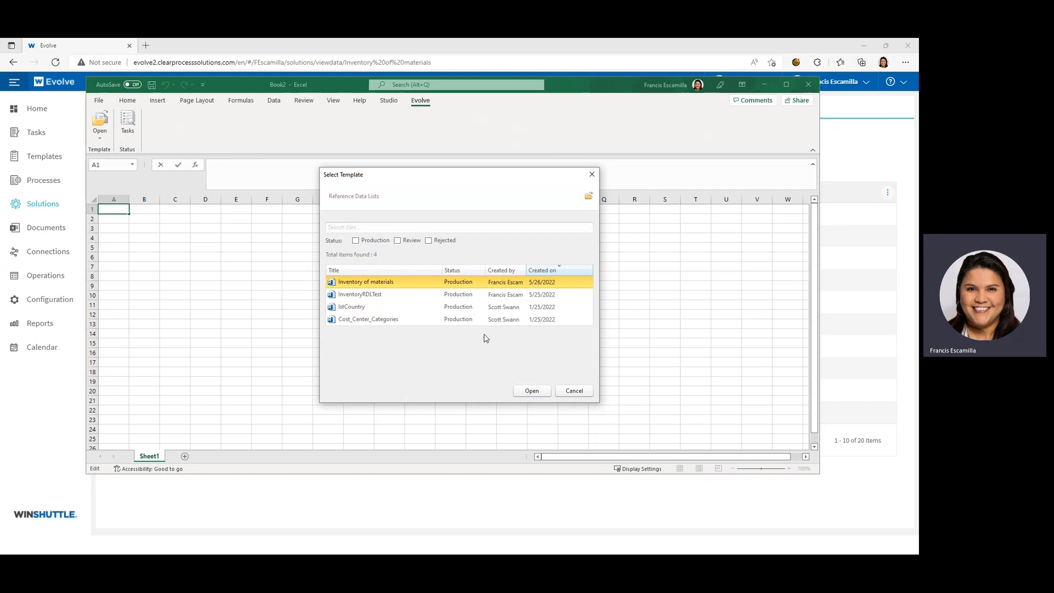
click(533, 391)
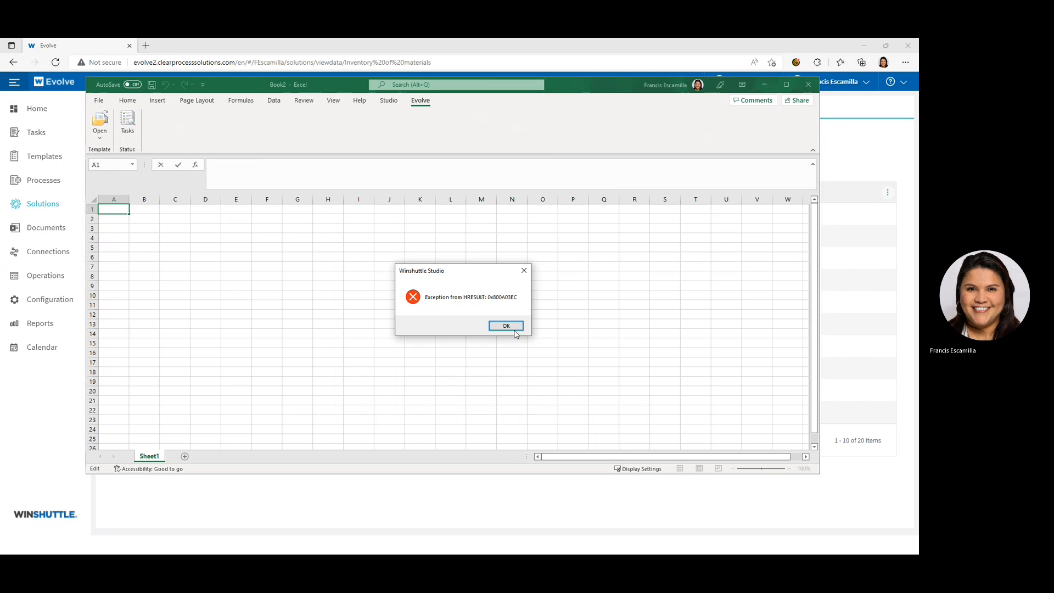
click(512, 326)
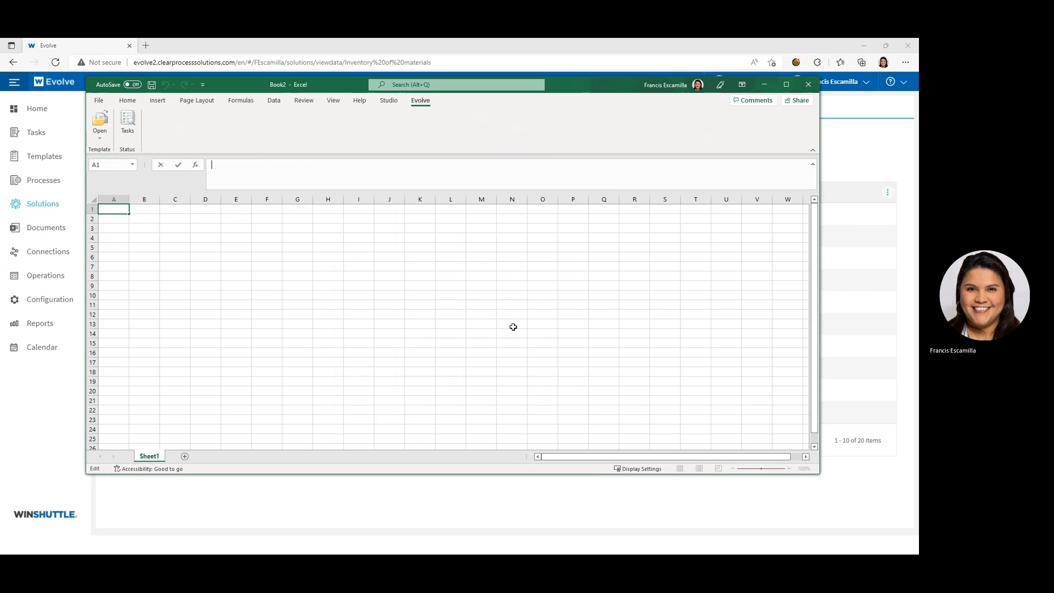
- Close the blank workbook without saving and return to the Solutions list in Evolve
click(812, 87)
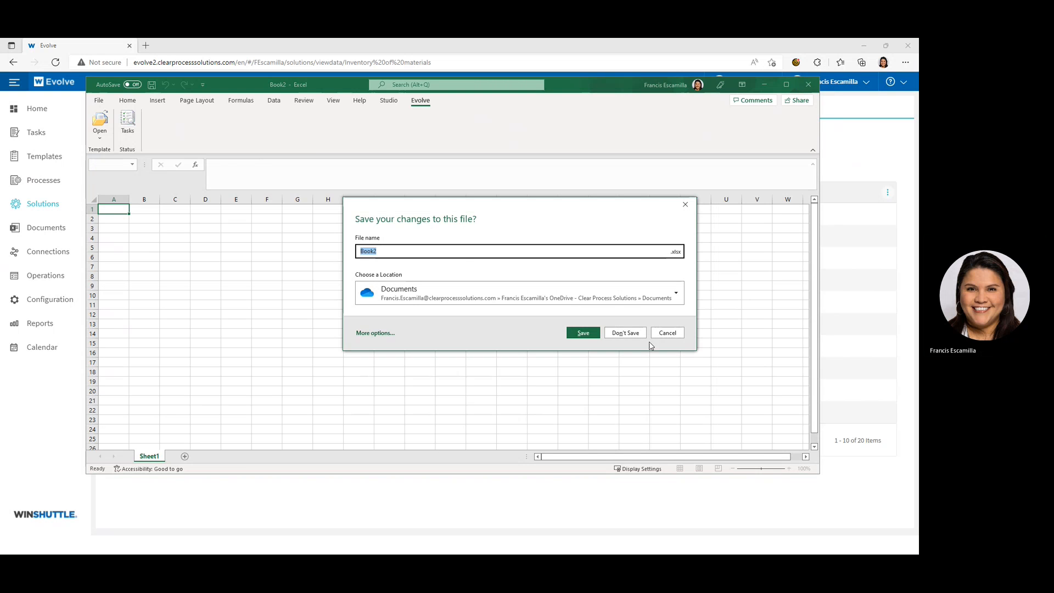
click(631, 334)
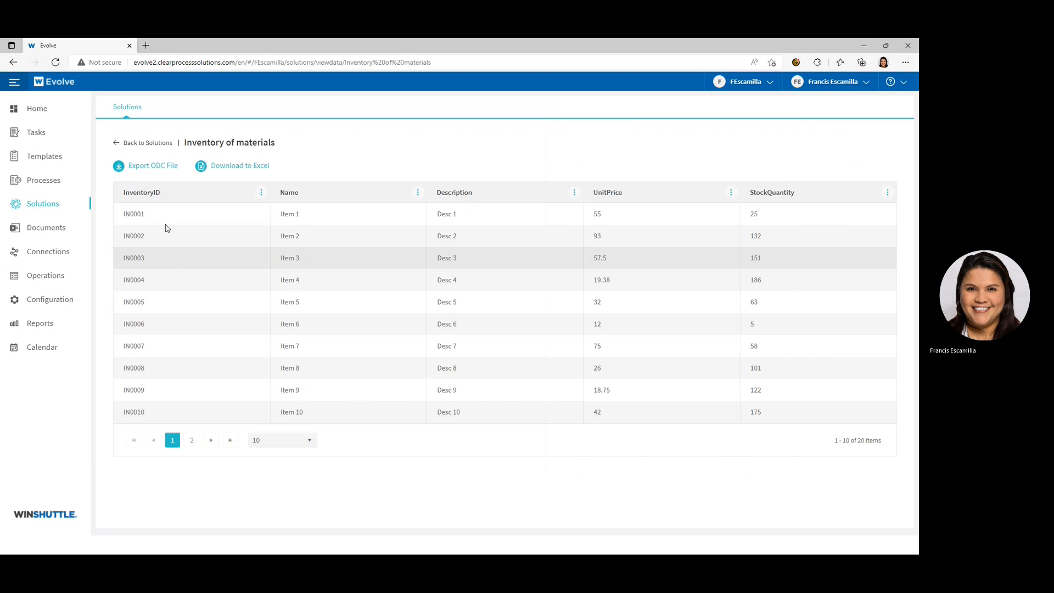
click(124, 143)
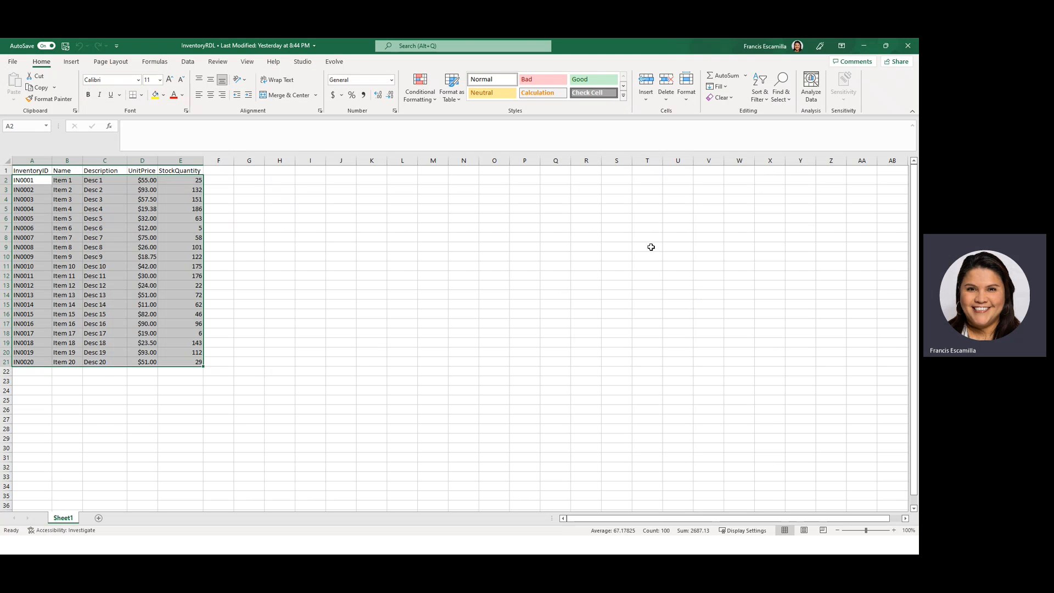
- Close the InventoryRDL workbook and start a new blank workbook in Excel
click(651, 247)
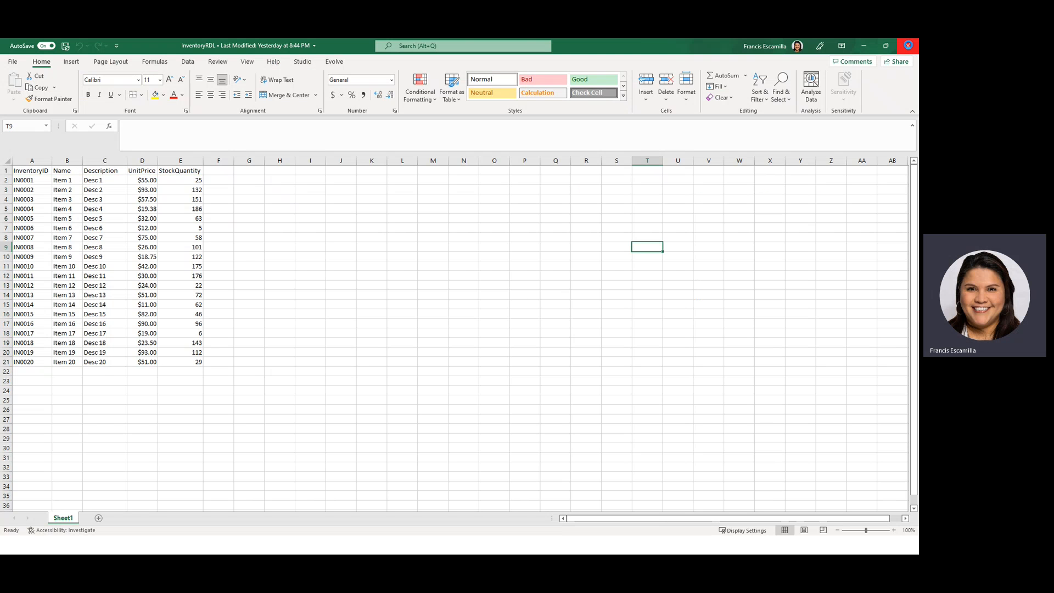
click(908, 45)
click(908, 45)
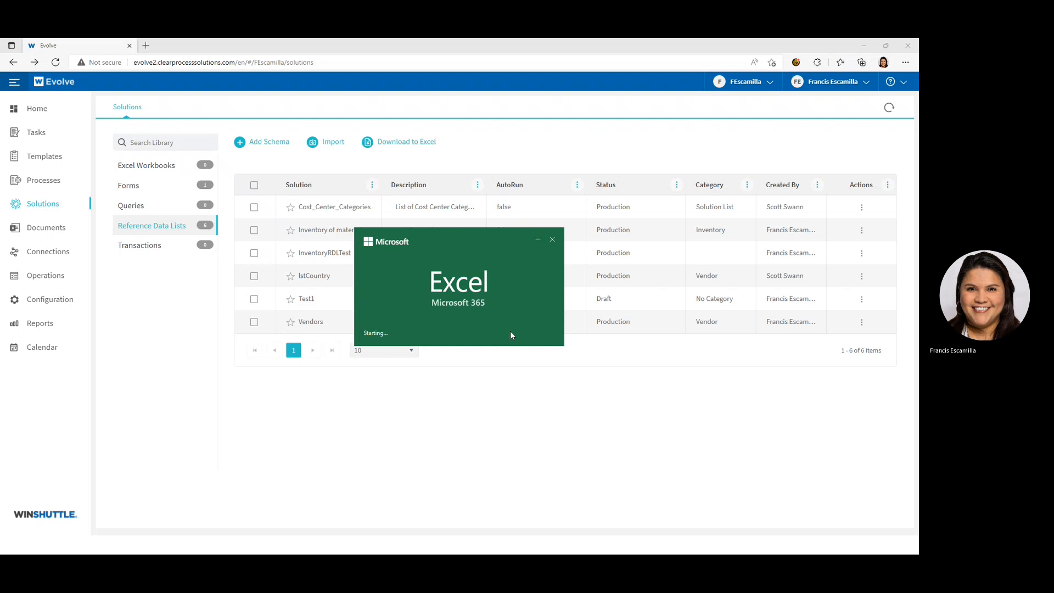
click(142, 143)
click(302, 62)
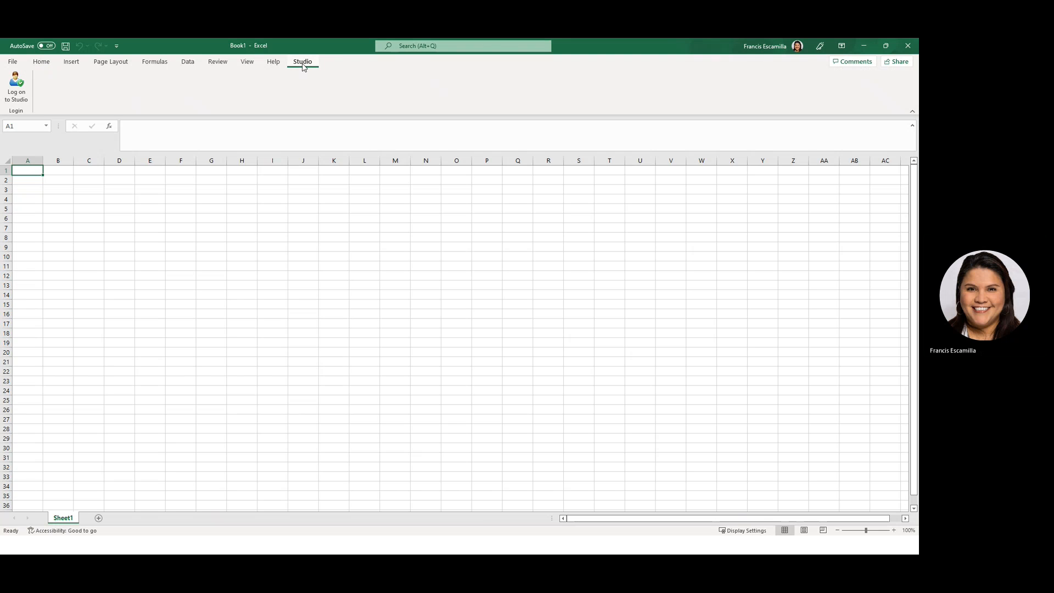
- Try to log on to Winshuttle Studio with user credentials, entering the account password
click(20, 94)
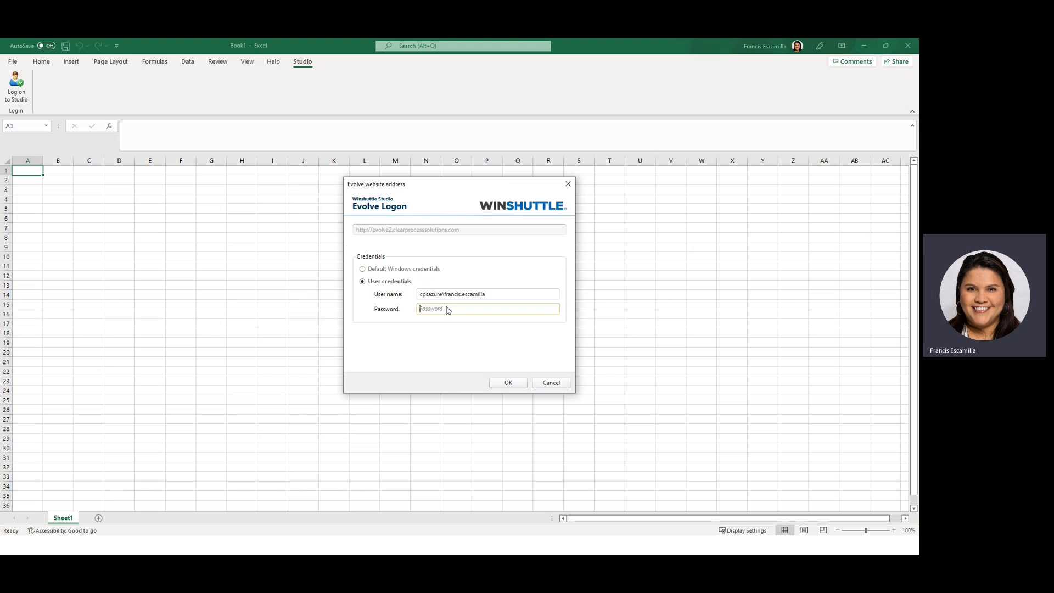
text(••)
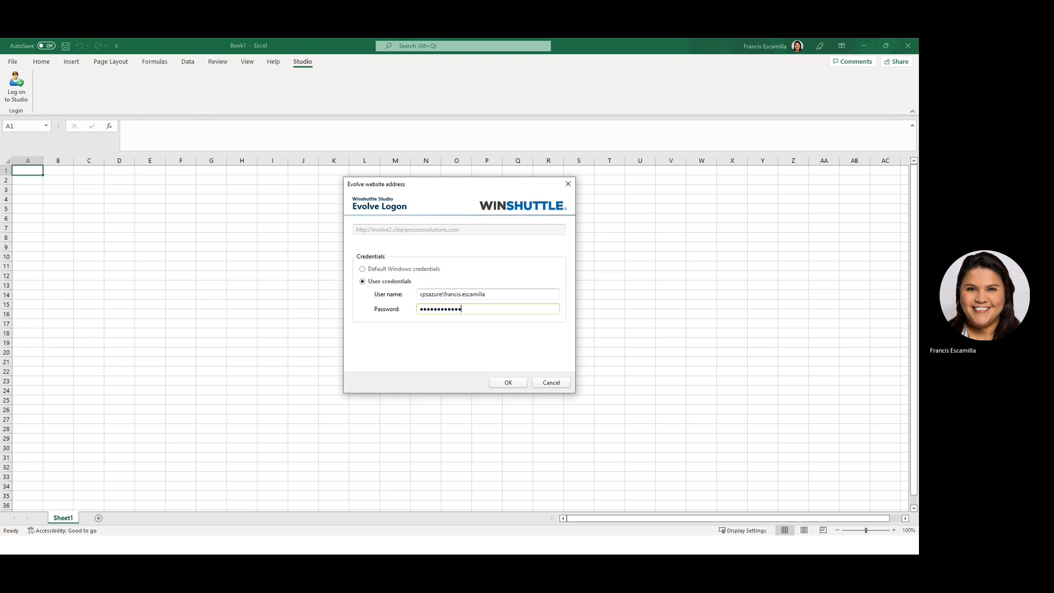
key(Return)
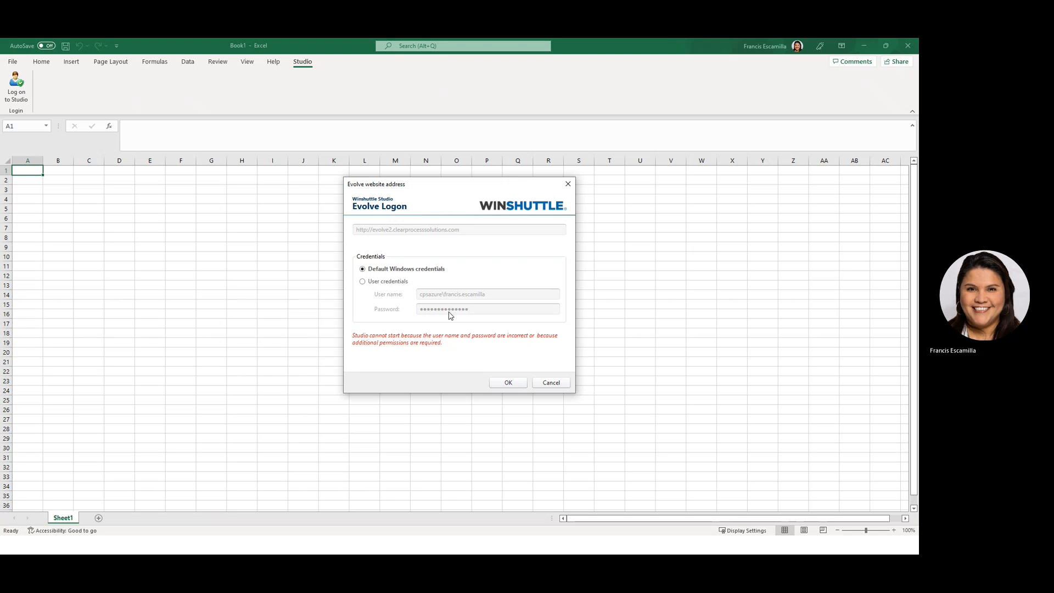
click(508, 383)
click(509, 383)
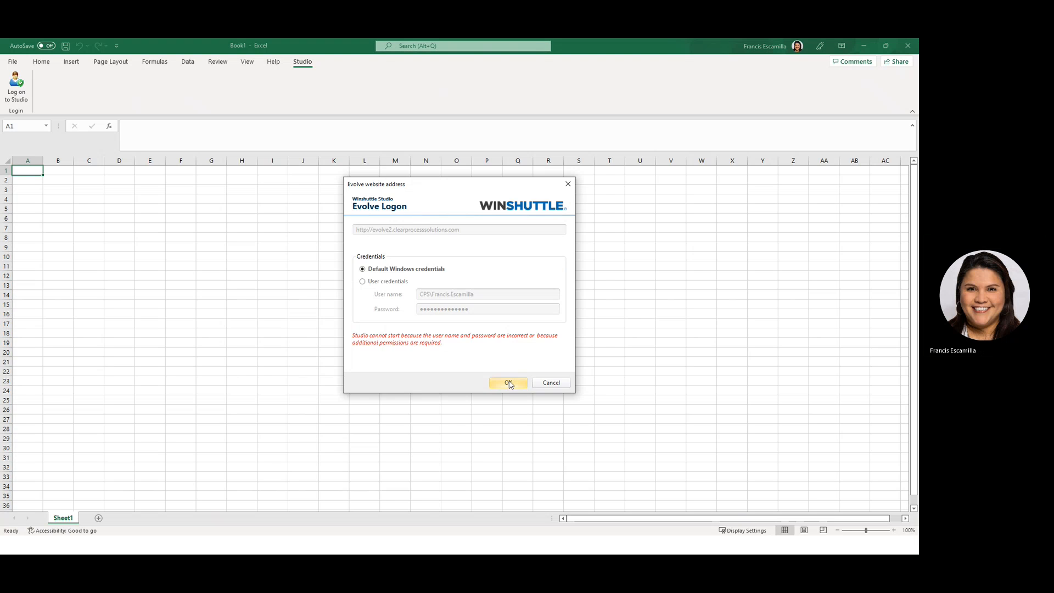
click(550, 383)
- Log on to Winshuttle Studio with the account password and check the connection status and active app
click(17, 84)
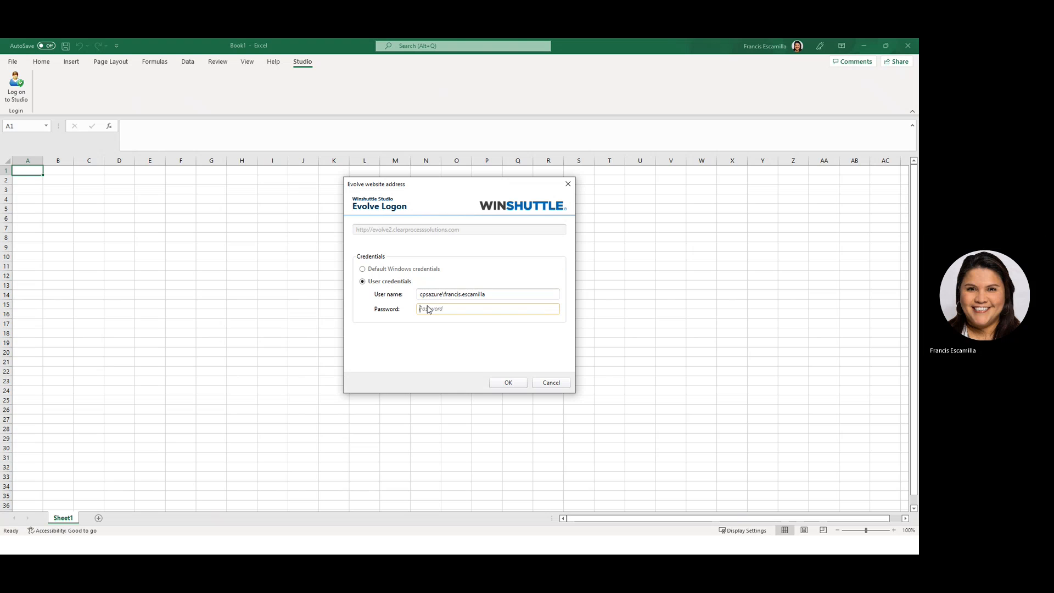
click(428, 309)
text(•••••••)
click(509, 383)
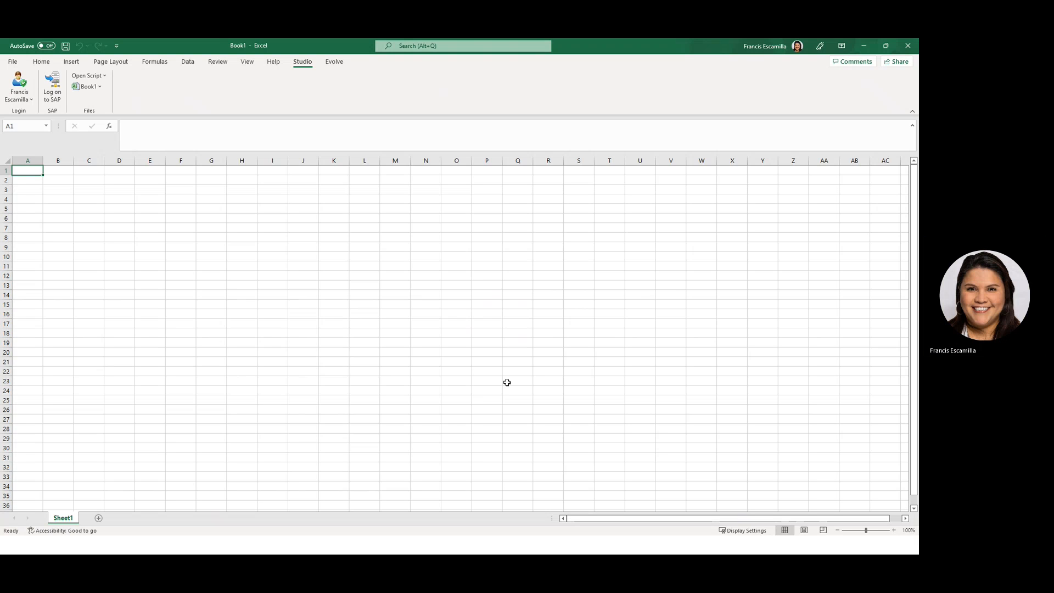
click(24, 99)
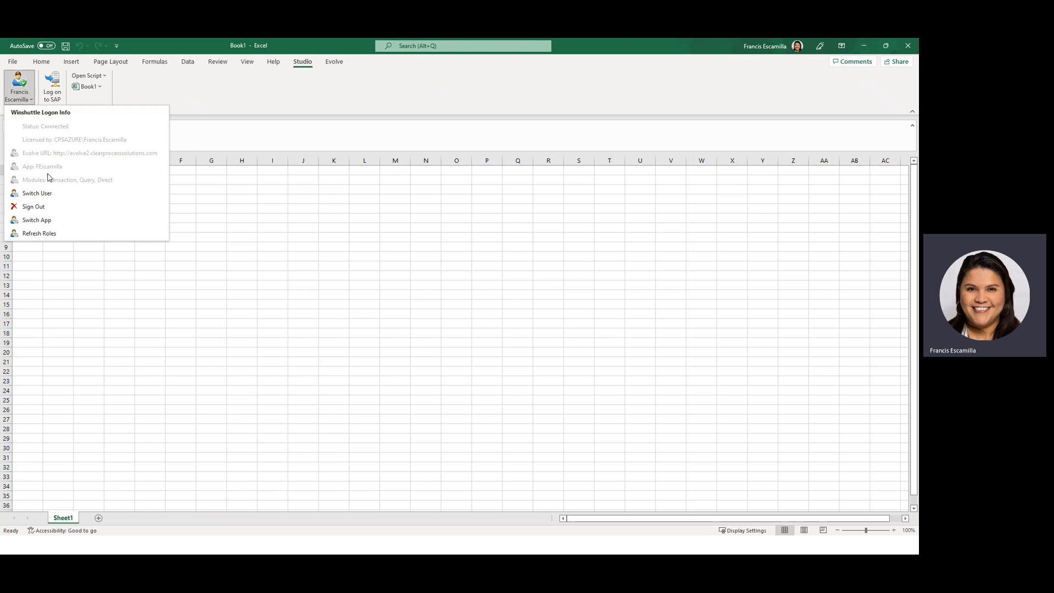
click(224, 197)
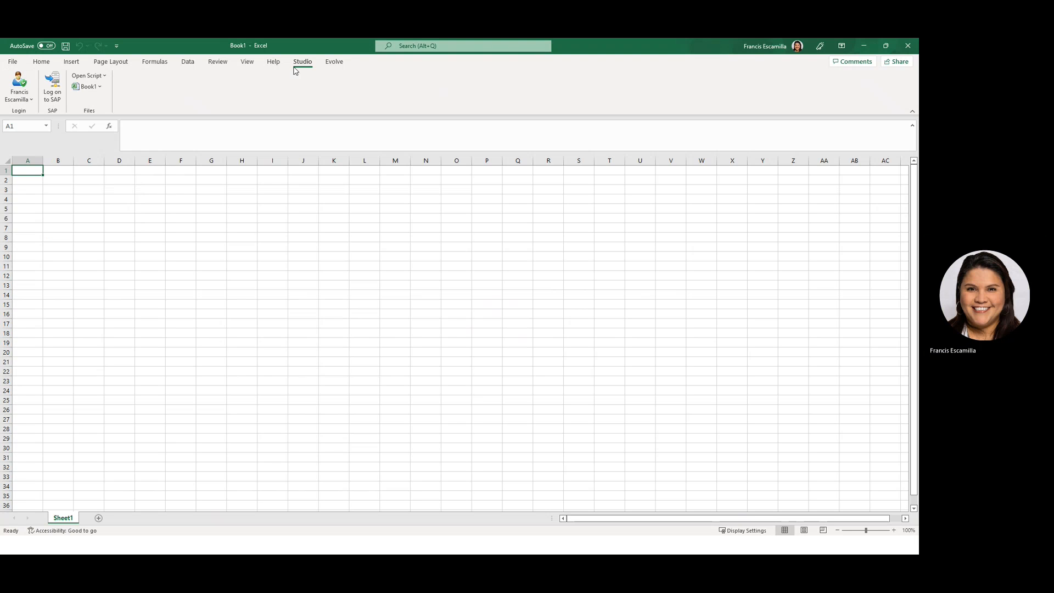
- Open the Inventory of materials template from the Evolve reference data templates
click(334, 61)
click(14, 102)
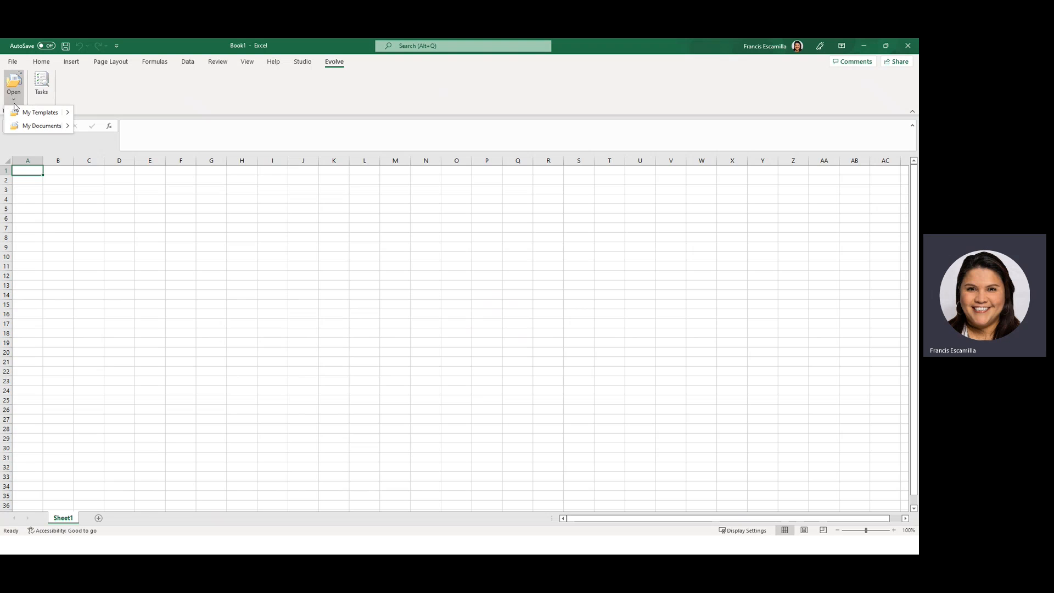
mouse_move(66, 114)
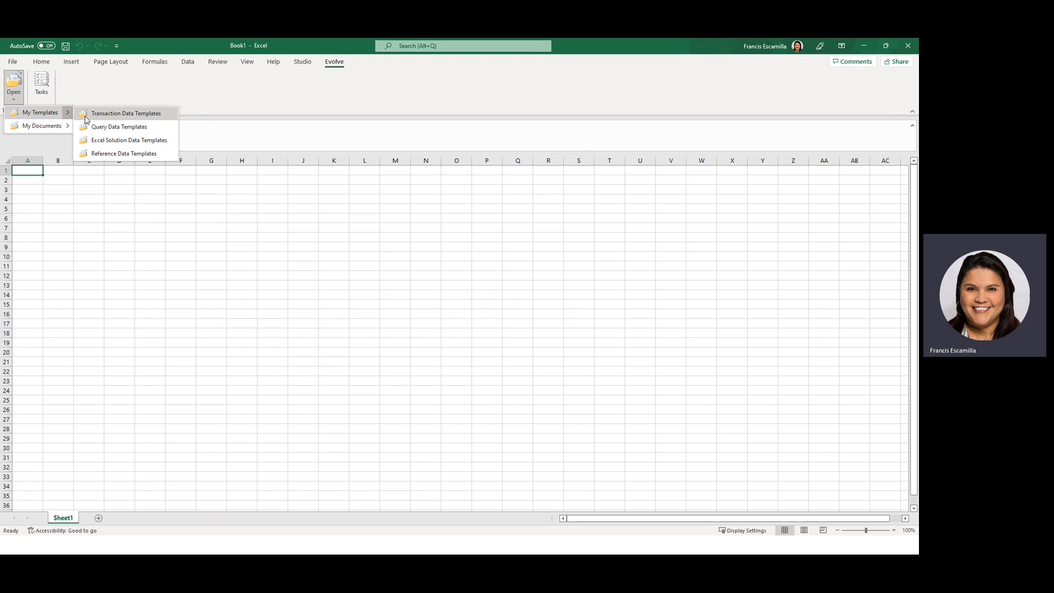
click(104, 154)
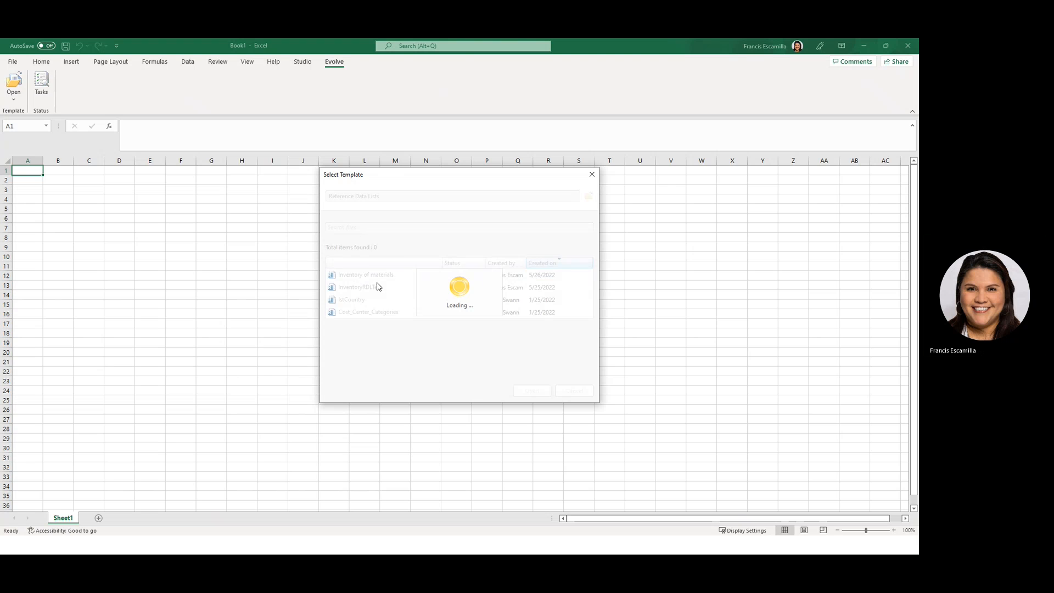
click(378, 284)
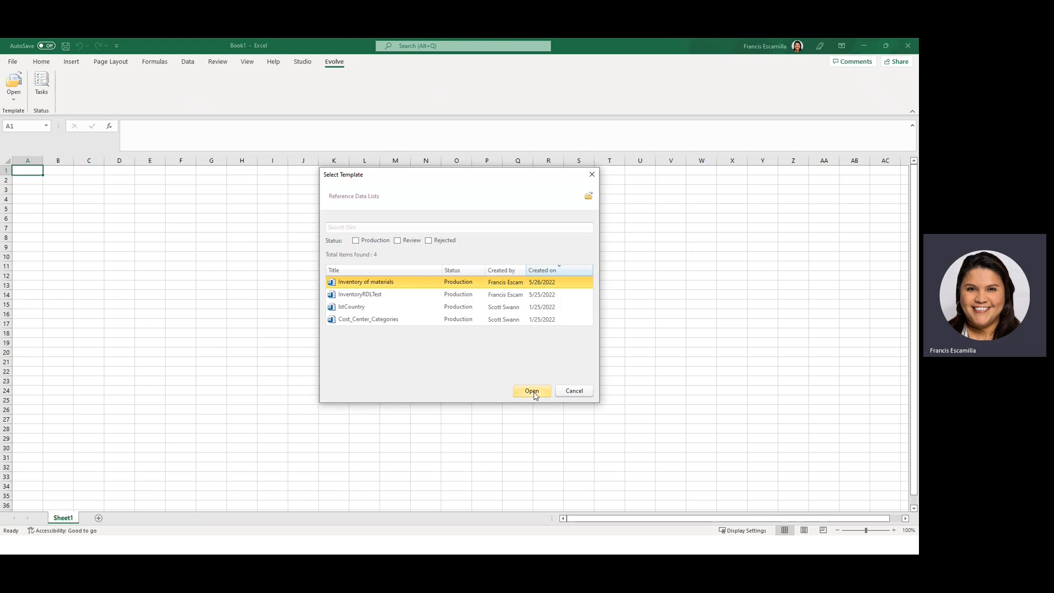
click(532, 393)
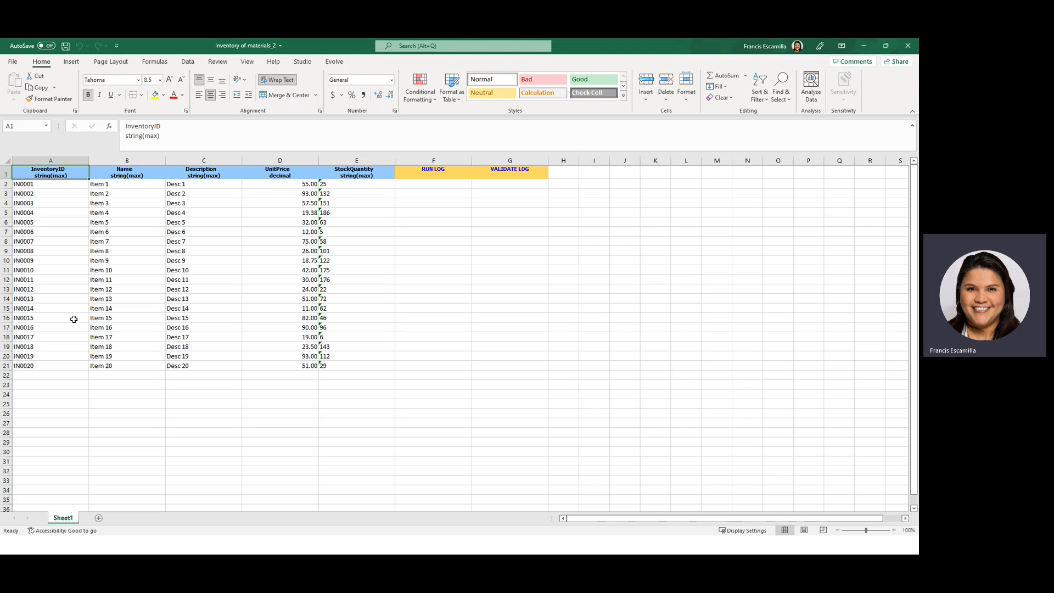
- Change the item in row 9 to InventoryID IN00081, name Item 81 and description Desc 81
double_click(119, 252)
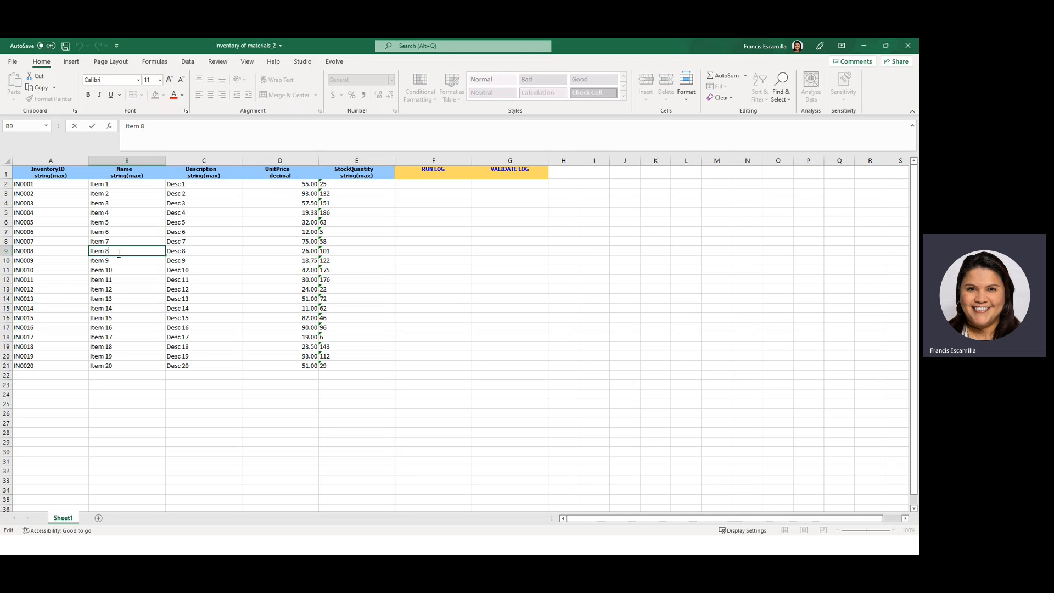
double_click(49, 252)
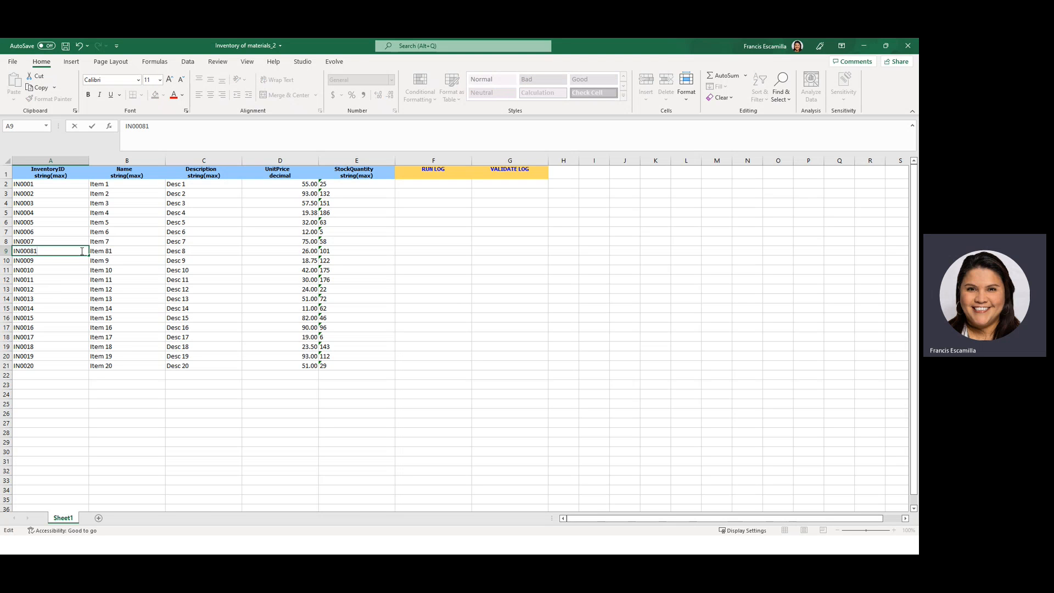
double_click(201, 252)
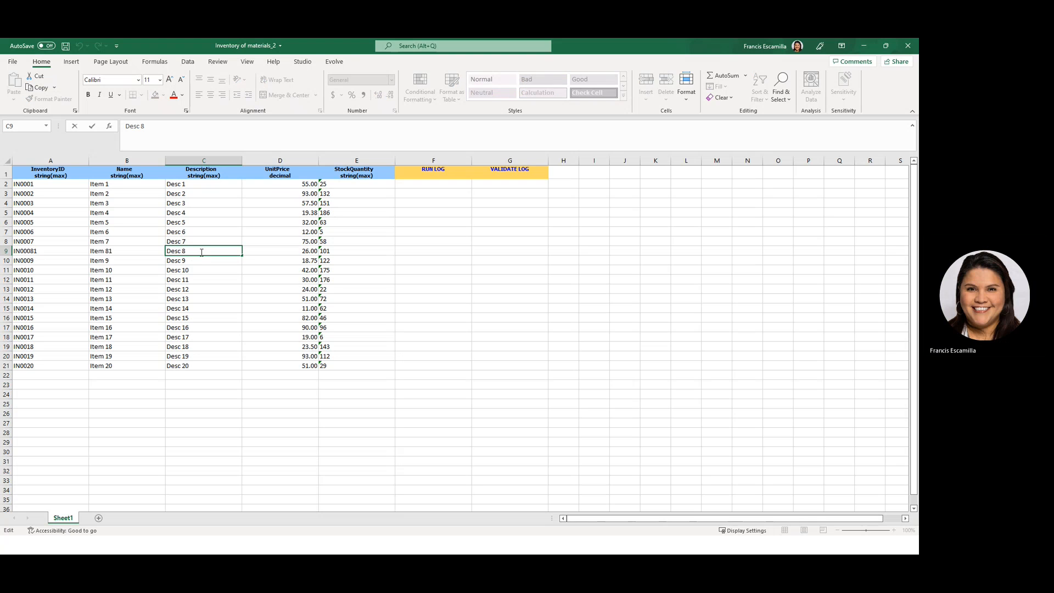
text(1)
click(85, 385)
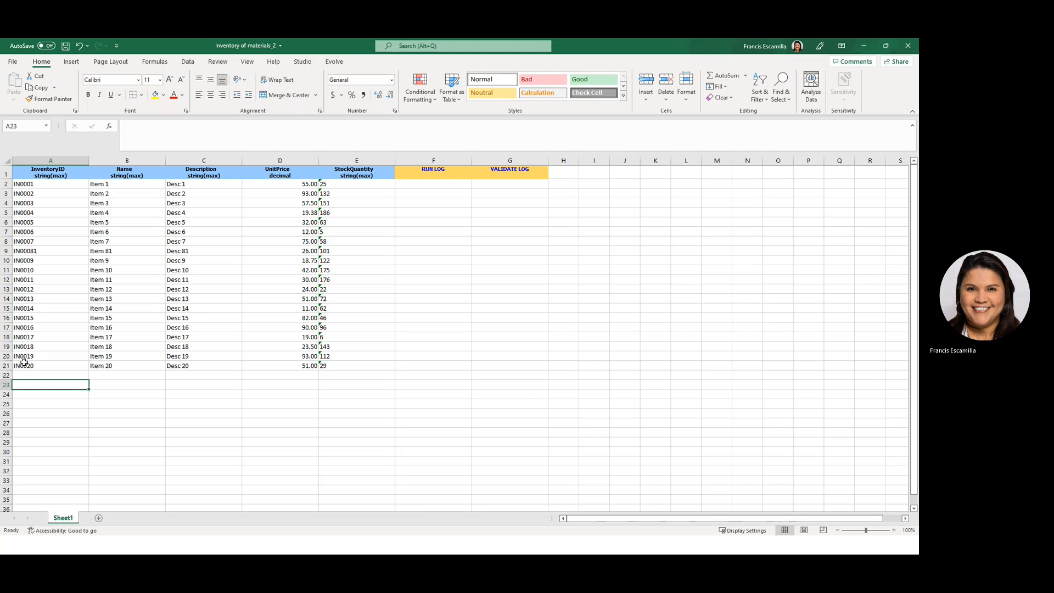
- Extend the InventoryID series from IN0019 in A20 down to IN0021 in A22 and clear the stray ID in A23
click(21, 367)
mouse_move(82, 369)
mouse_down()
mouse_move(91, 391)
mouse_move(83, 387)
mouse_up()
click(56, 363)
click(60, 358)
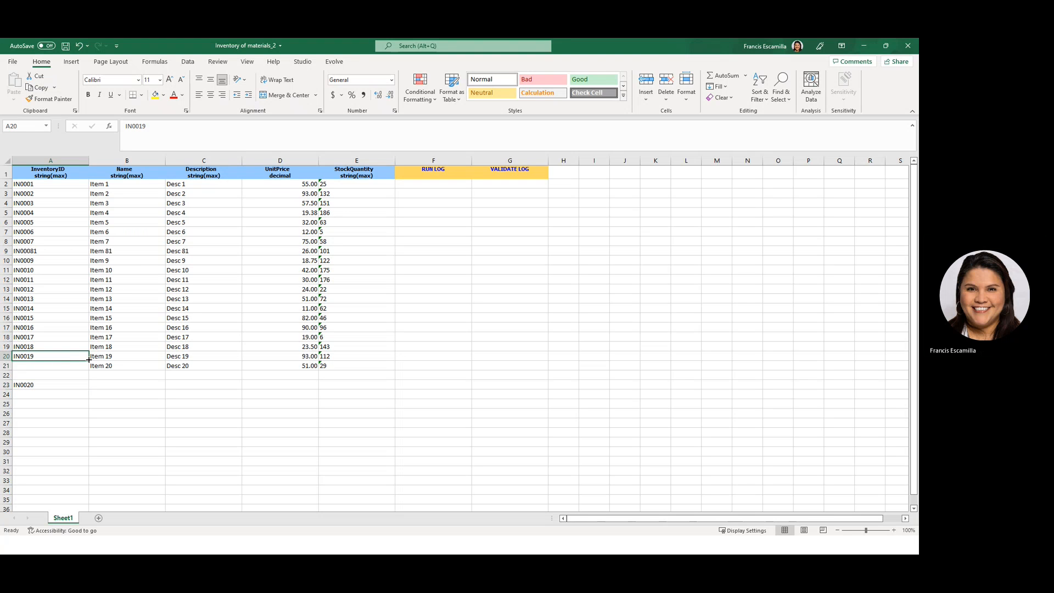
drag(88, 360, 88, 379)
click(90, 376)
click(36, 383)
key(Delete)
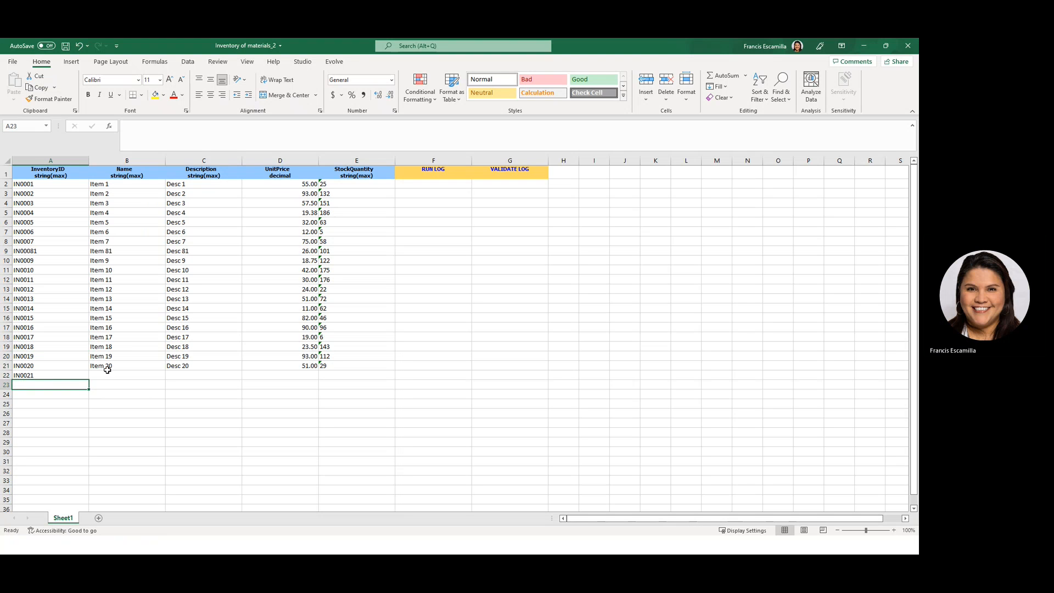
- Complete row 22 with name Item 21, description Desc 21, unit price 51.00 and stock quantity 33
click(125, 365)
drag(166, 370, 166, 379)
click(199, 363)
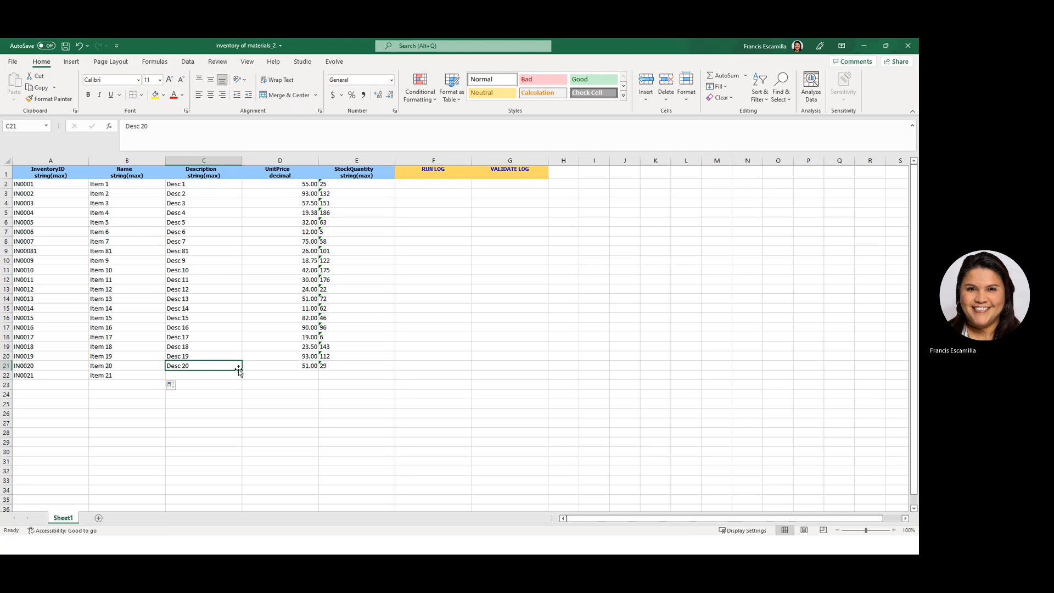
drag(241, 371, 242, 381)
click(297, 365)
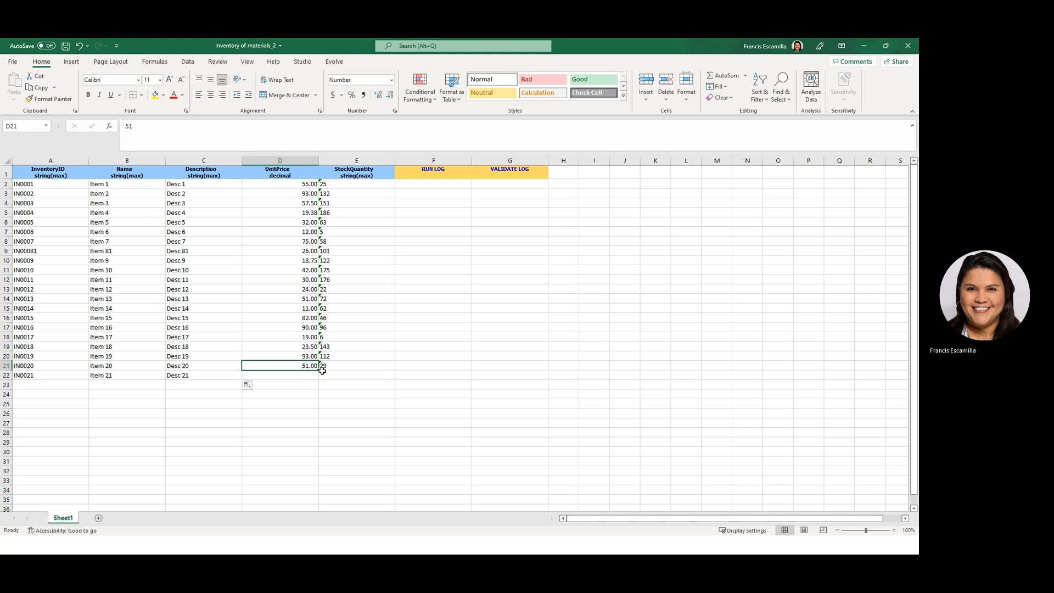
drag(320, 371, 320, 380)
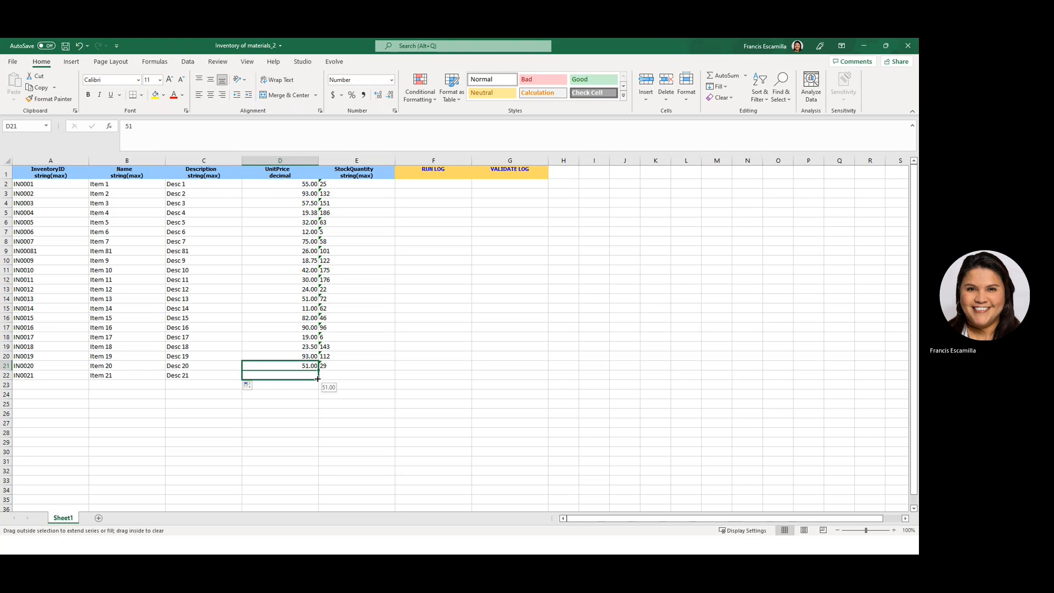
click(330, 376)
text(33)
click(326, 410)
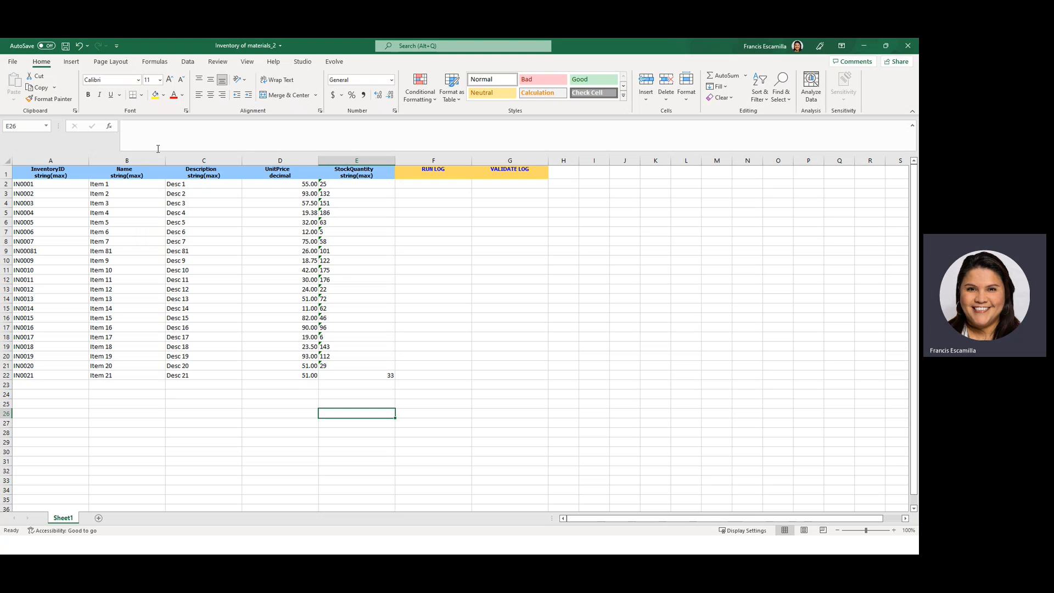
- Run the Studio upload with the file saved to the library as Inventory of materials_2, and close the Excel workbooks
click(302, 61)
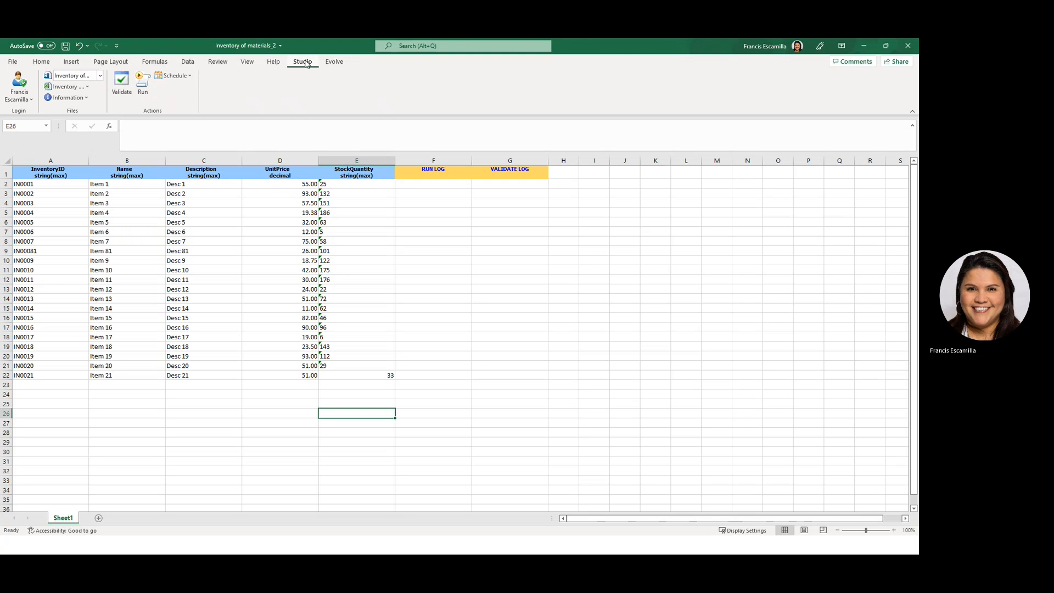
click(142, 86)
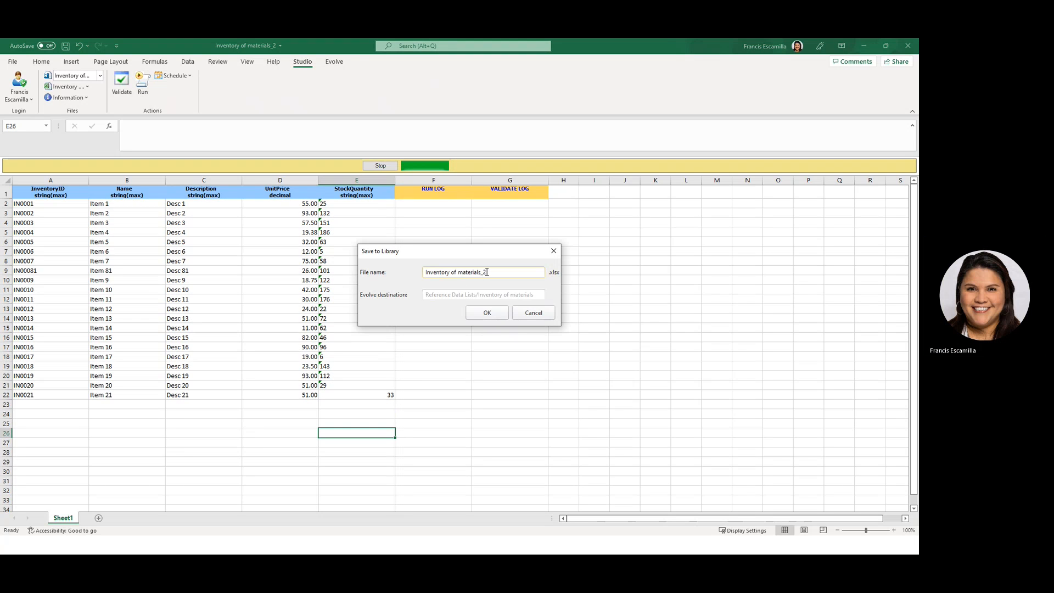
click(492, 313)
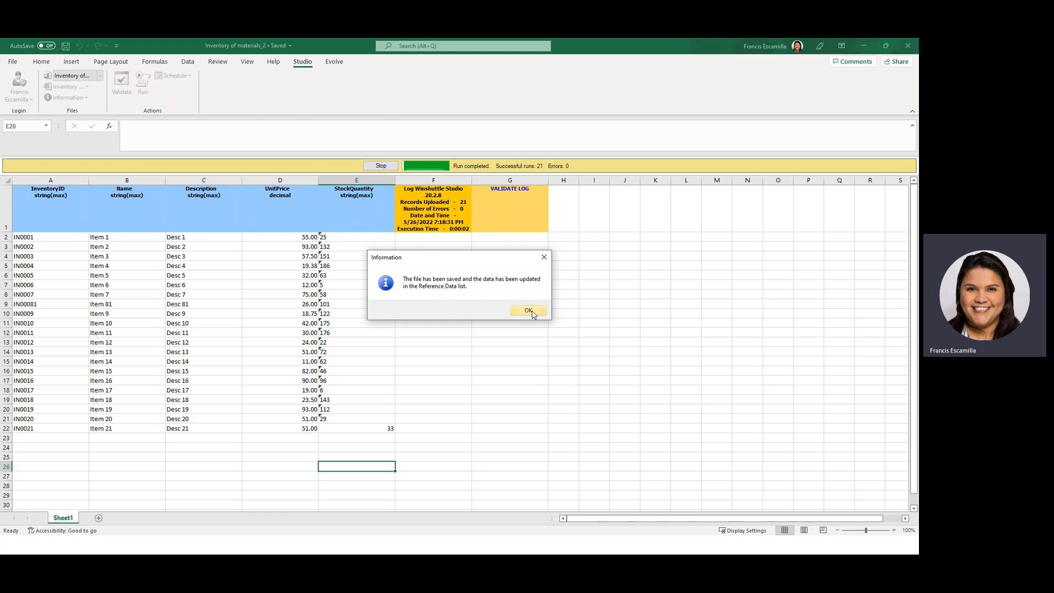
click(528, 311)
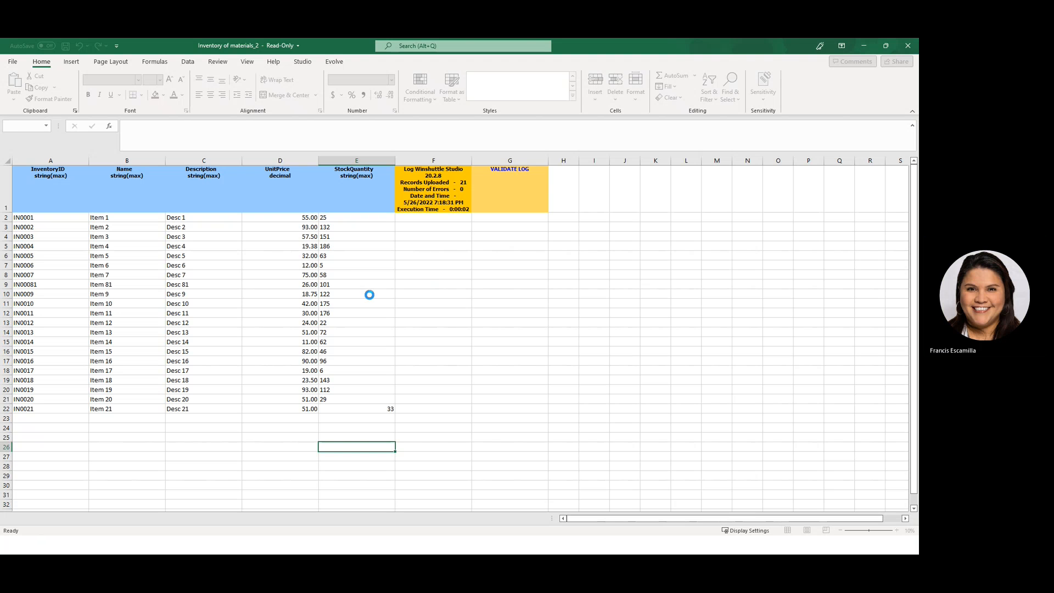
click(909, 46)
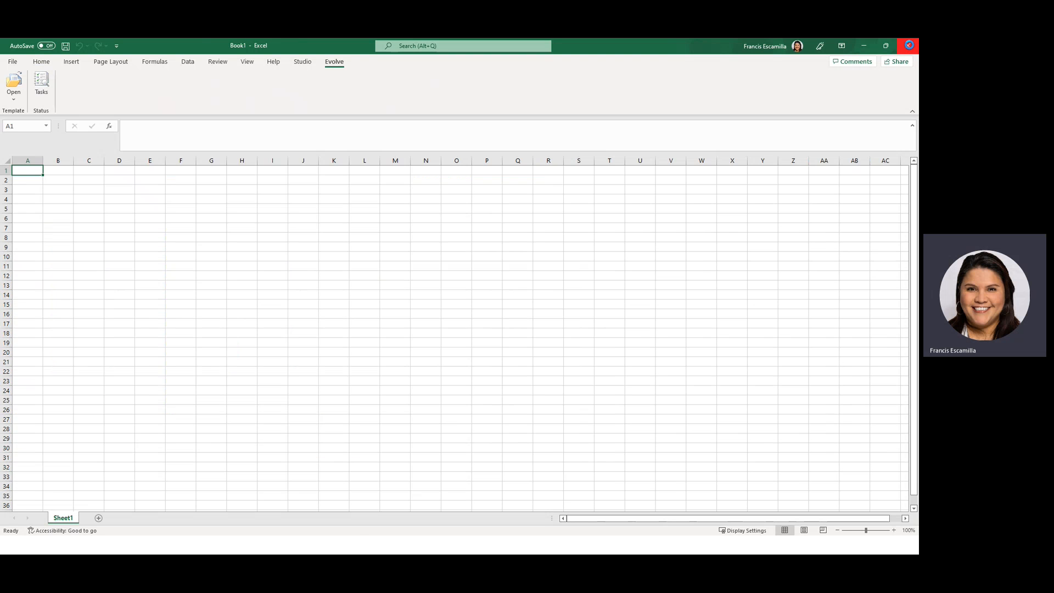
click(909, 45)
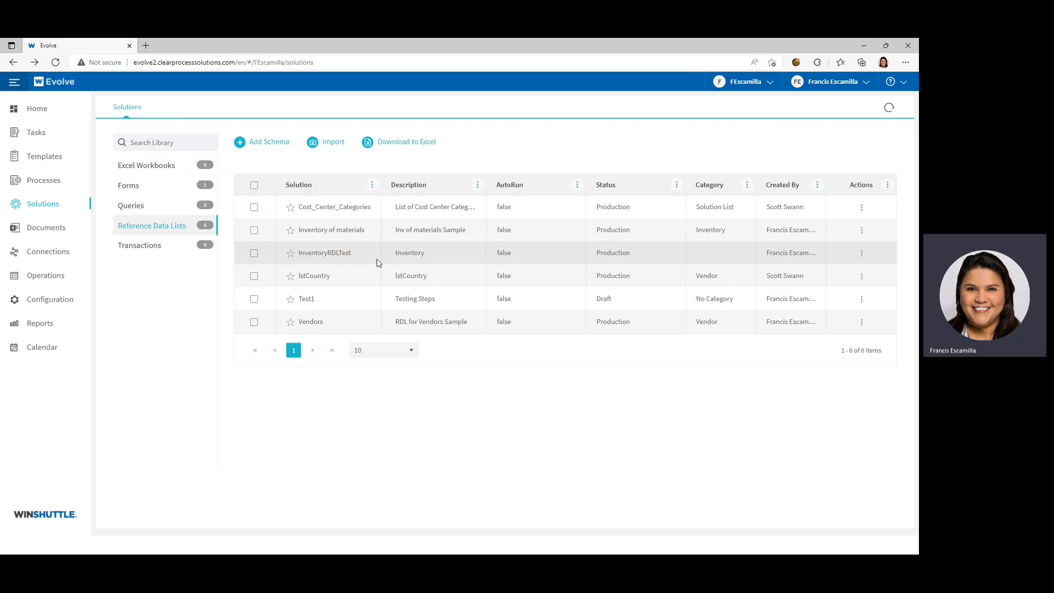
- View all three pages of the Inventory of materials data in Evolve and return to the solutions list
click(253, 232)
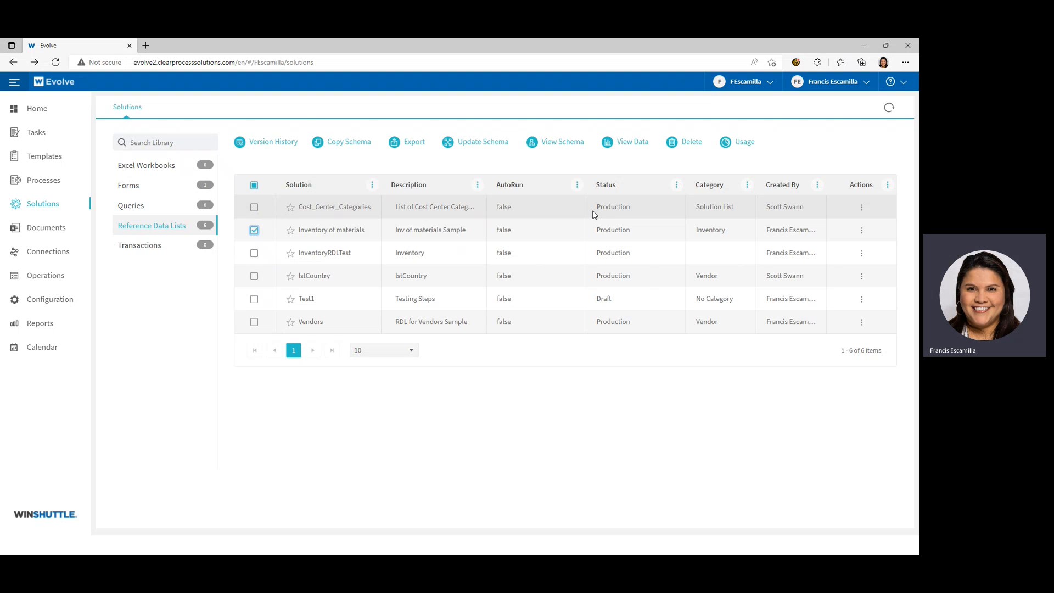
click(634, 144)
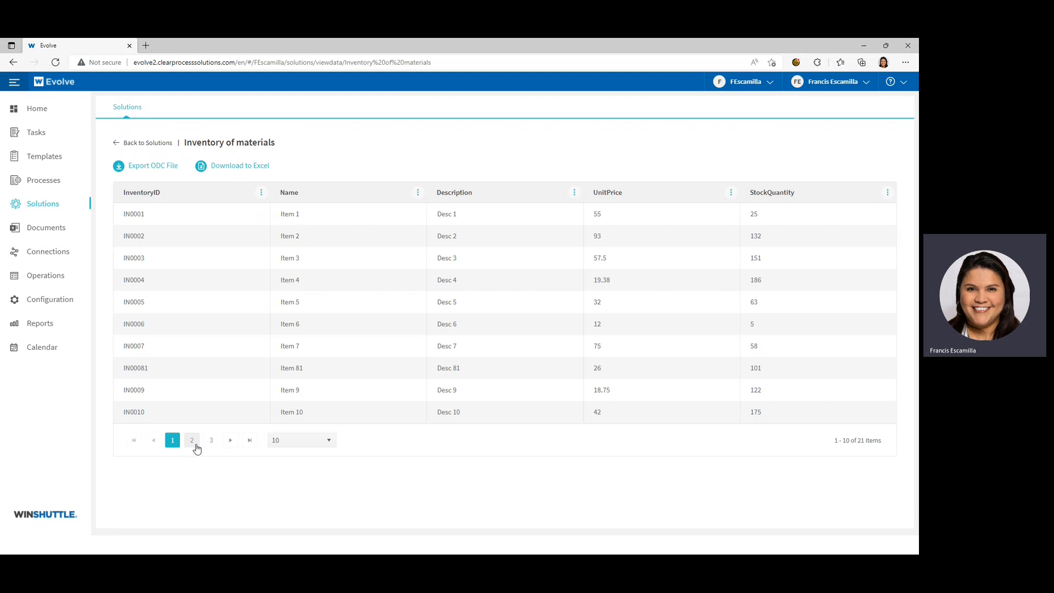
click(192, 446)
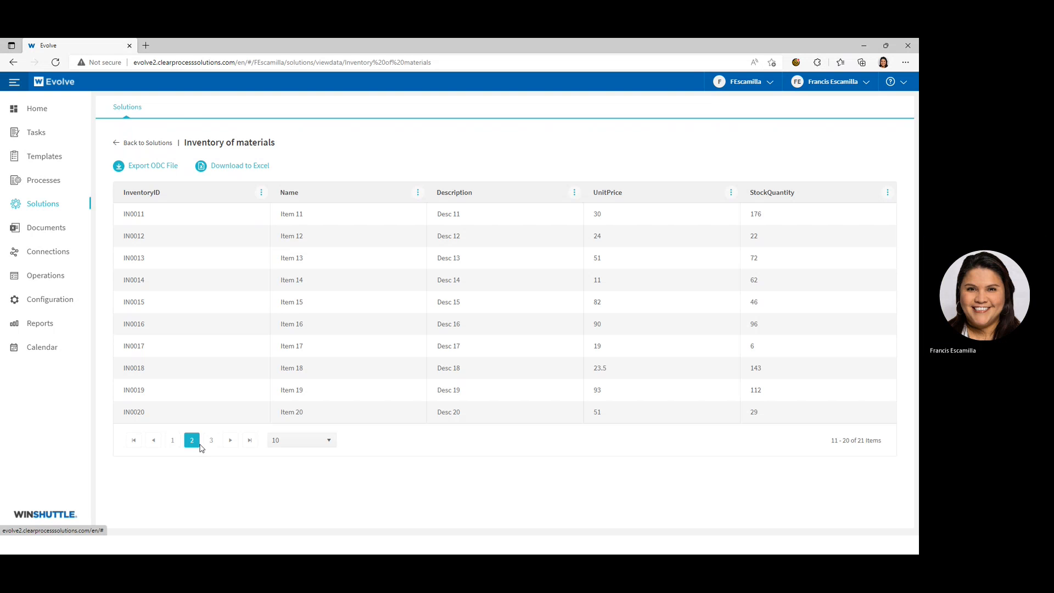
click(209, 442)
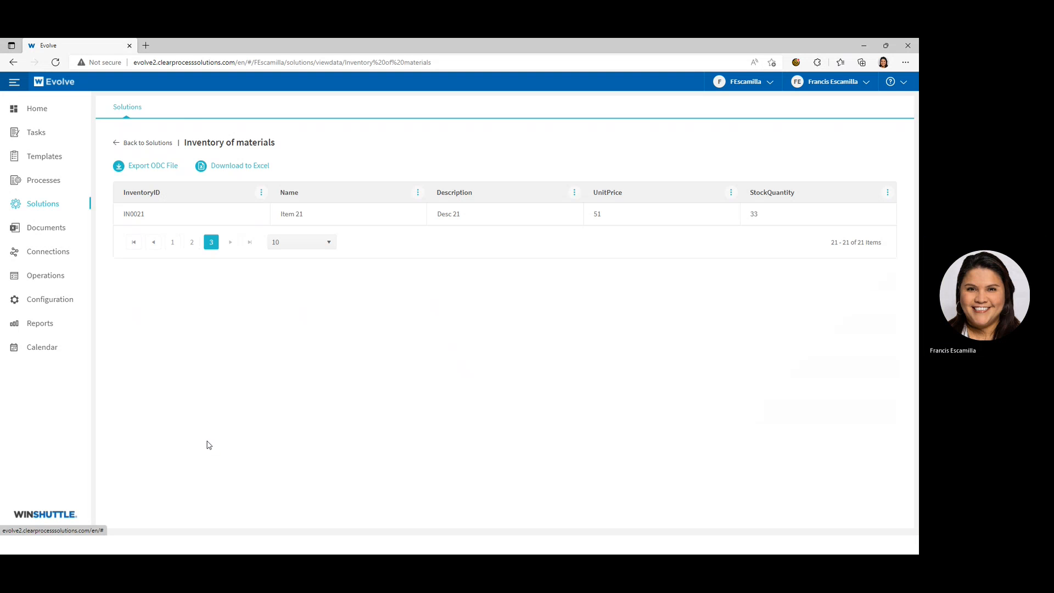
click(165, 147)
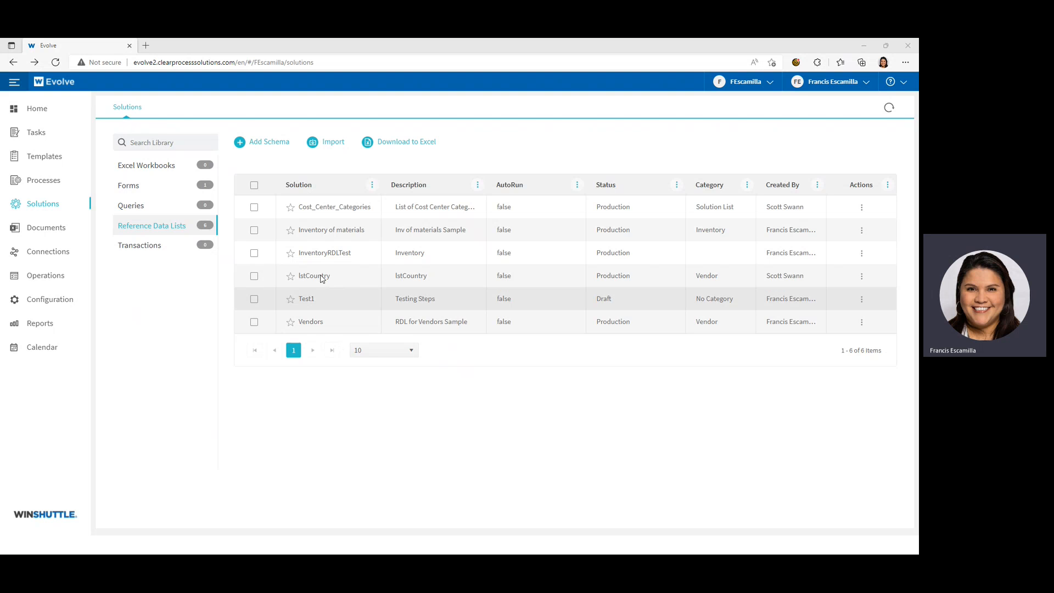
- Start adding a local schema named test3 with description tes3 and proceed to schema creation
click(269, 142)
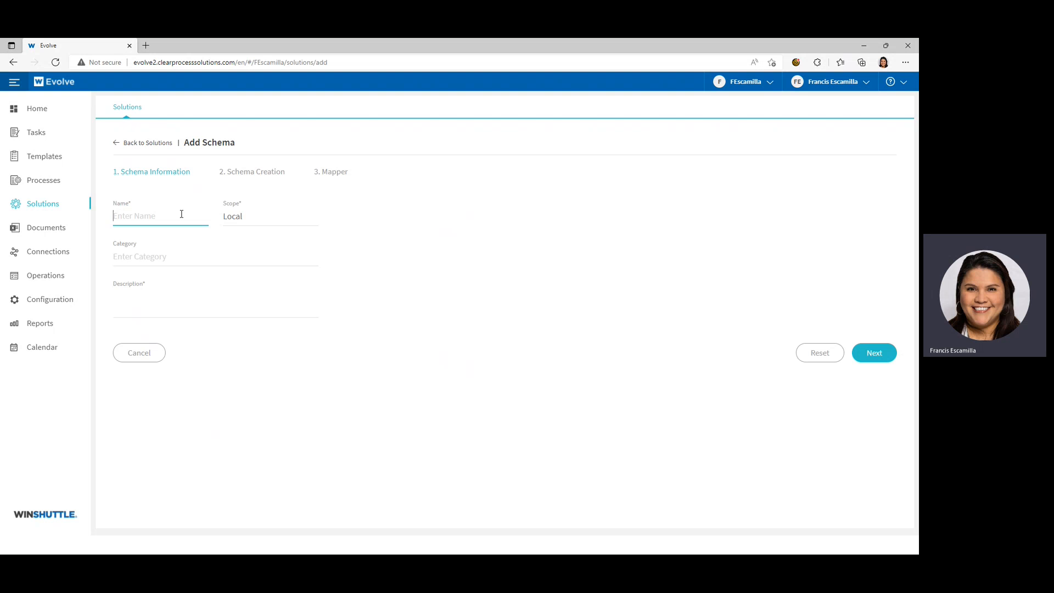
text(test3)
click(143, 262)
click(143, 302)
text(tes3)
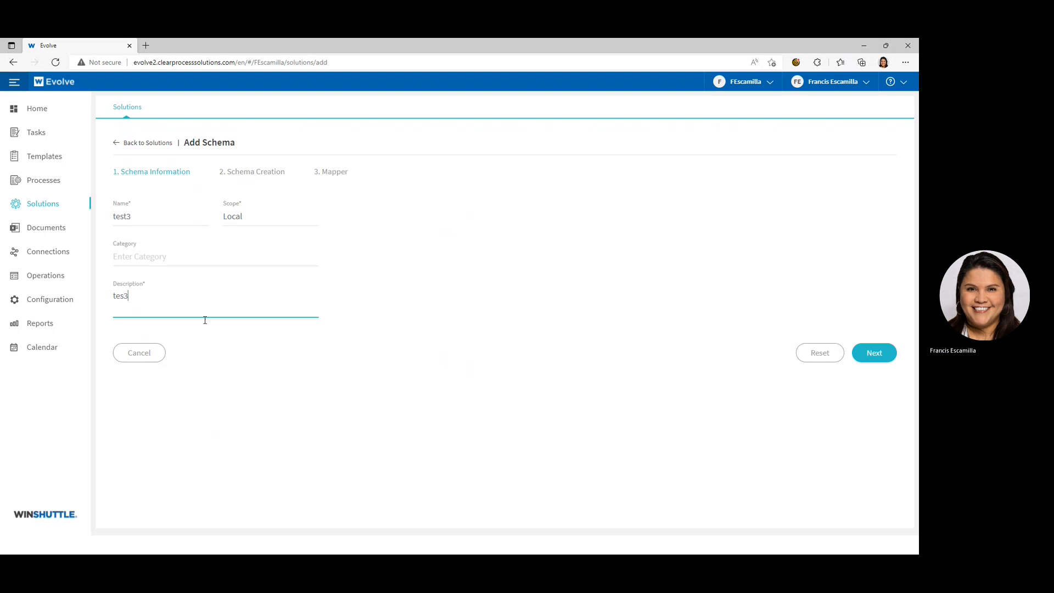
click(873, 353)
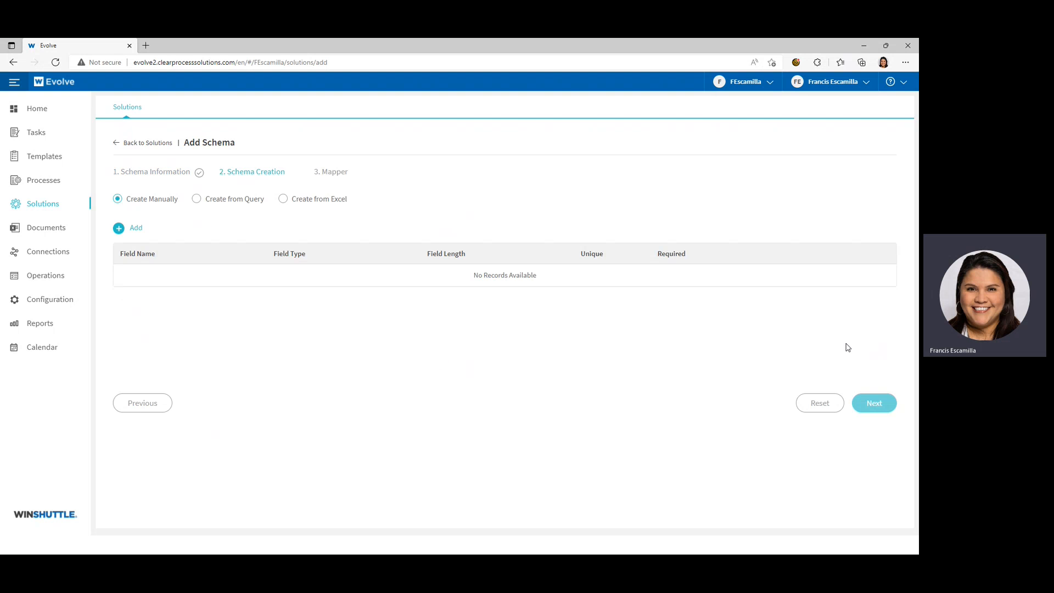
- Show the Create from Query option for the new schema and cancel adding the schema
click(196, 201)
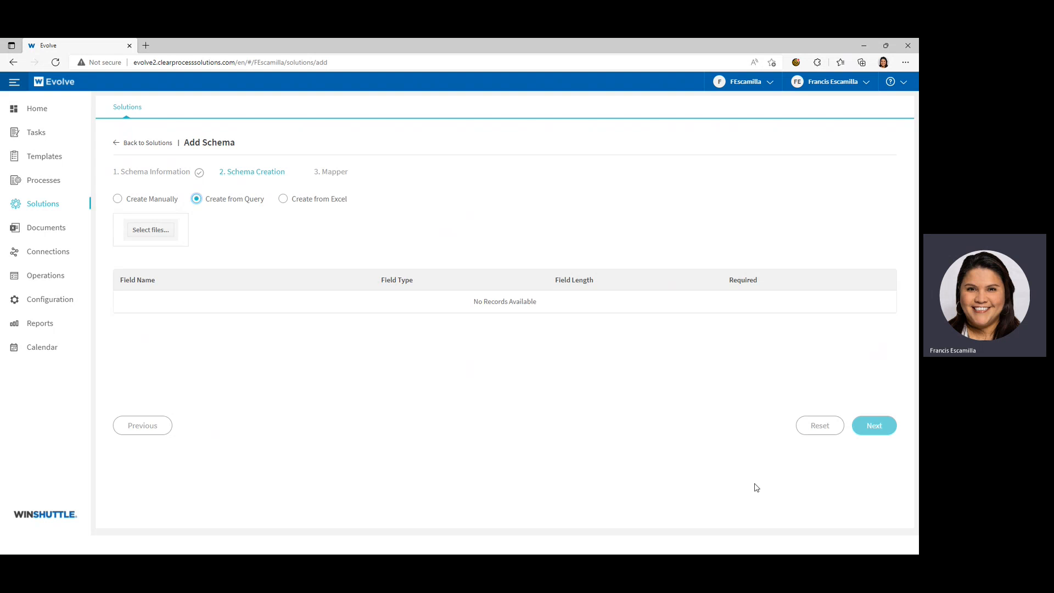
click(150, 432)
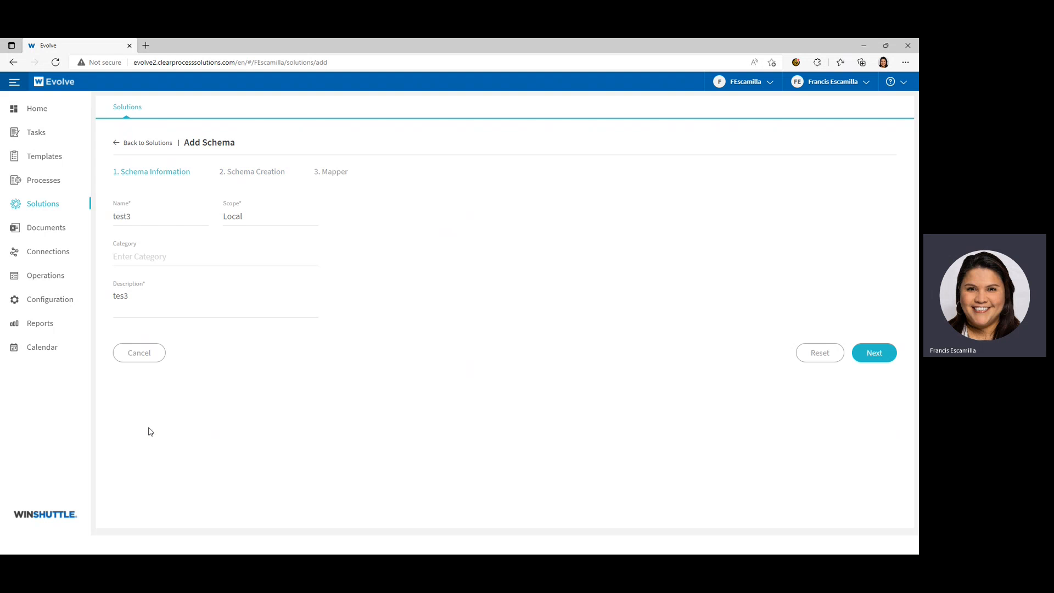
click(150, 358)
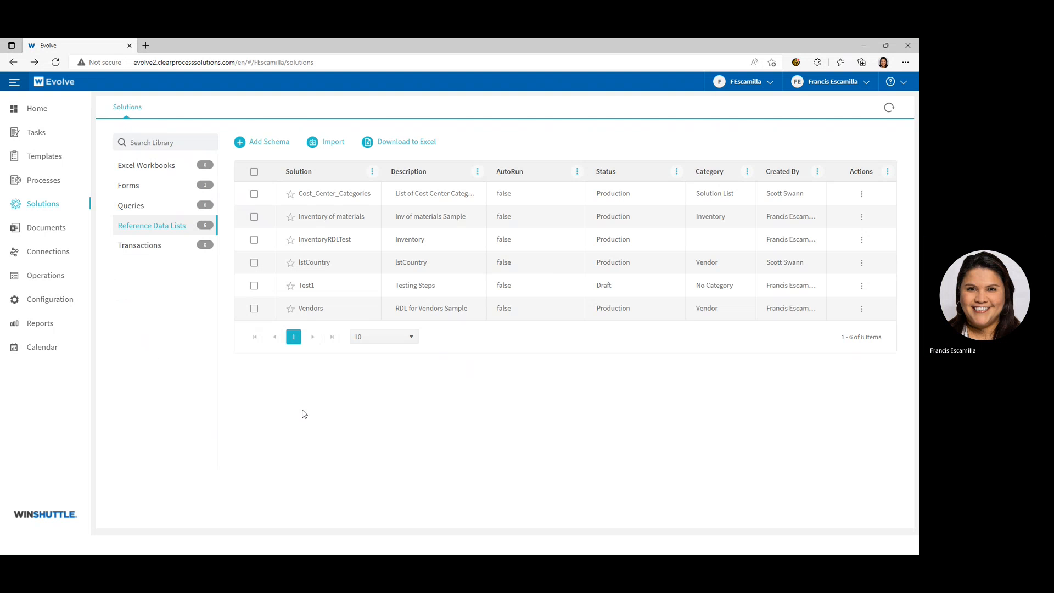